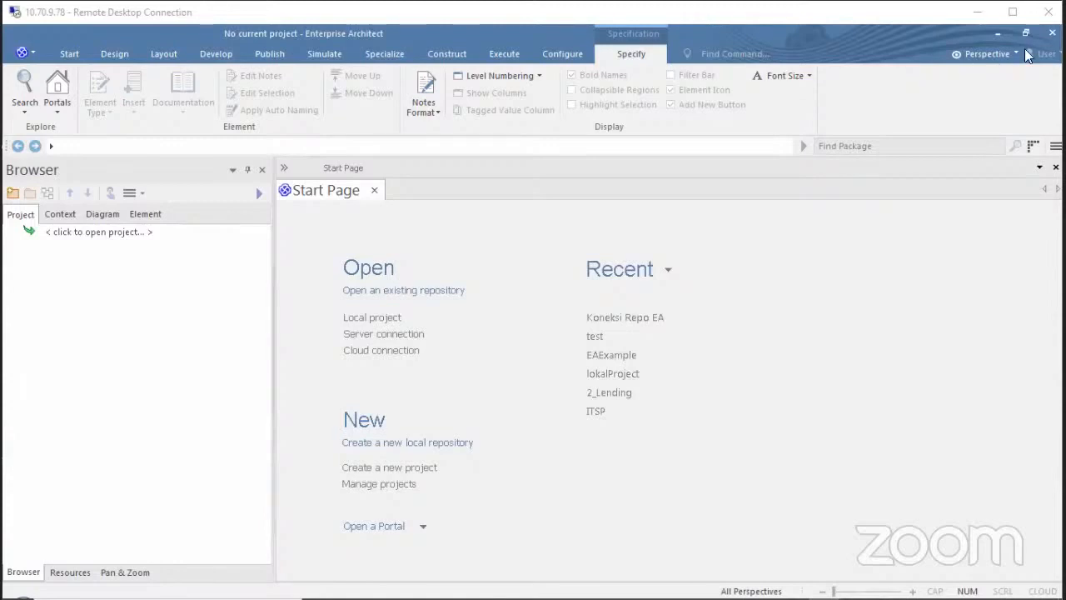
Log in to the Koneksi Repo EA repository with the user ID and password.
click(632, 319)
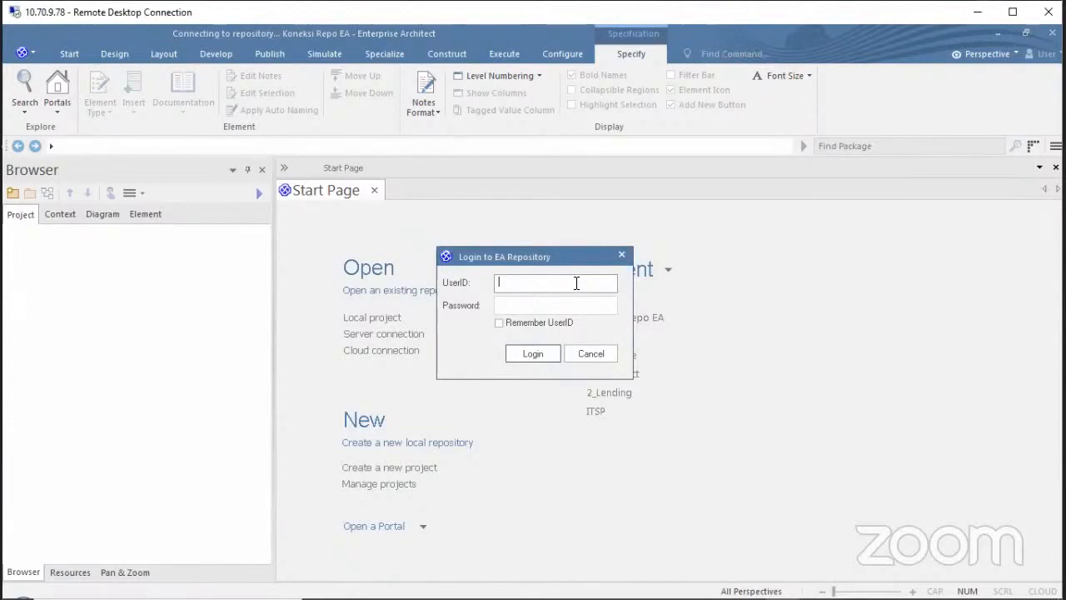
key(Tab)
text(••)
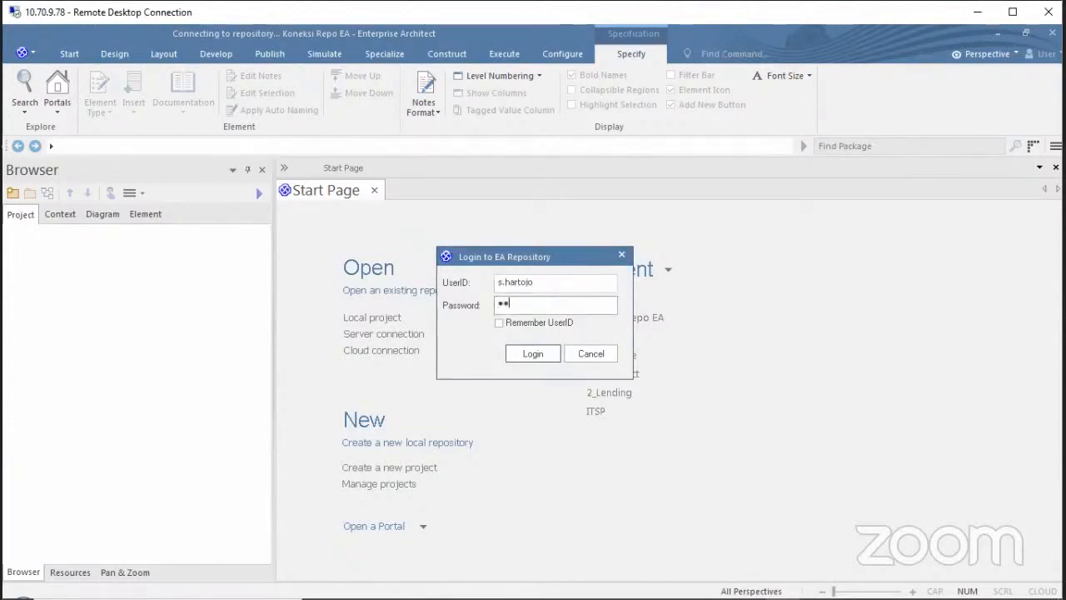
key(Return)
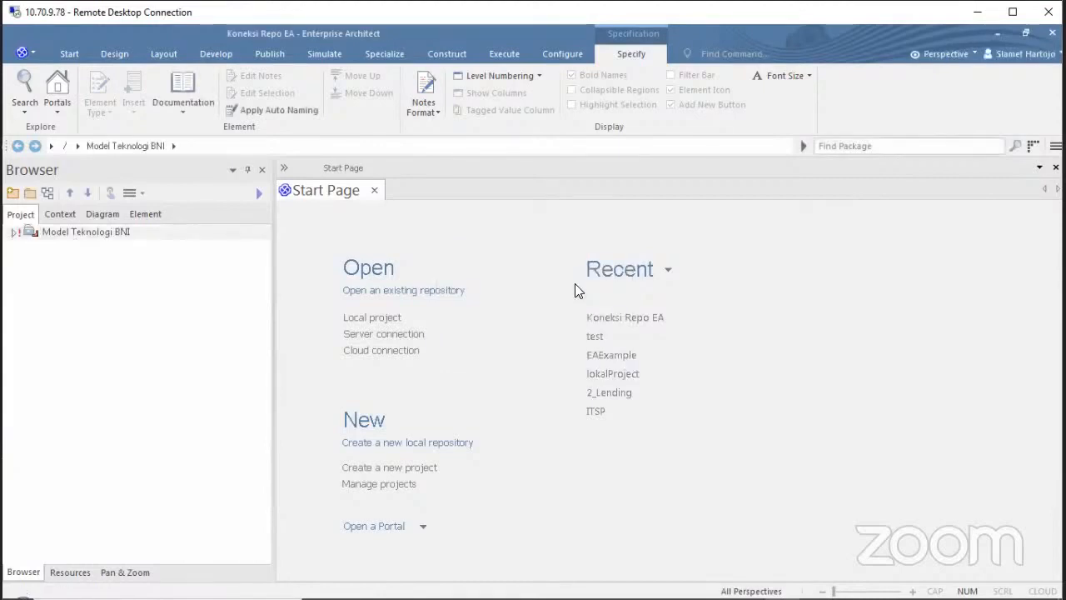
Expand Model Teknologi BNI > User Requirement > CR - Product view > Requirements > Divisi PKU and select Requirement PKU.
click(14, 233)
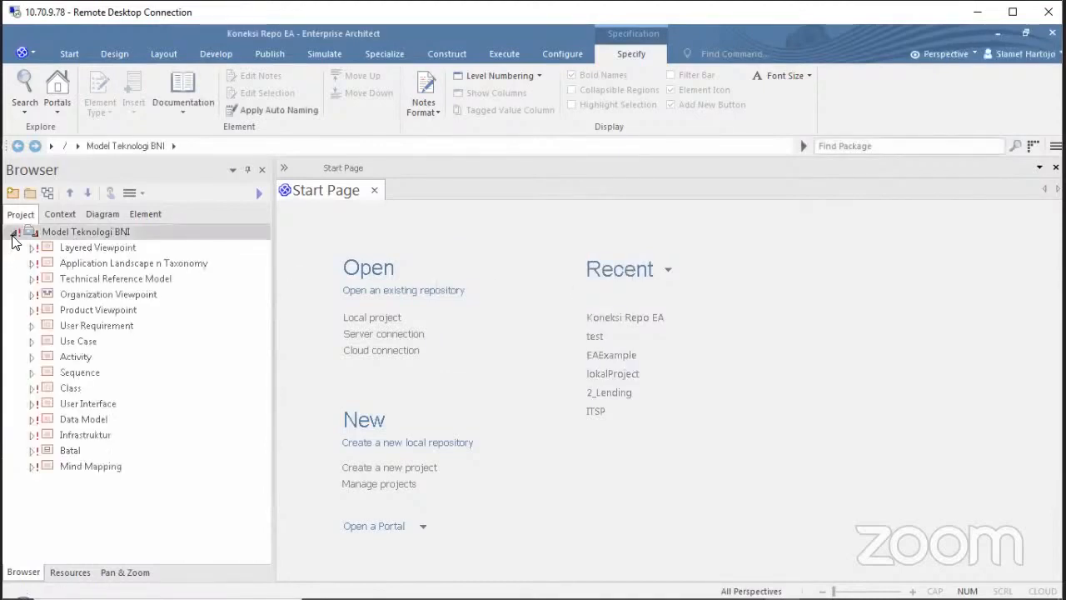
click(31, 326)
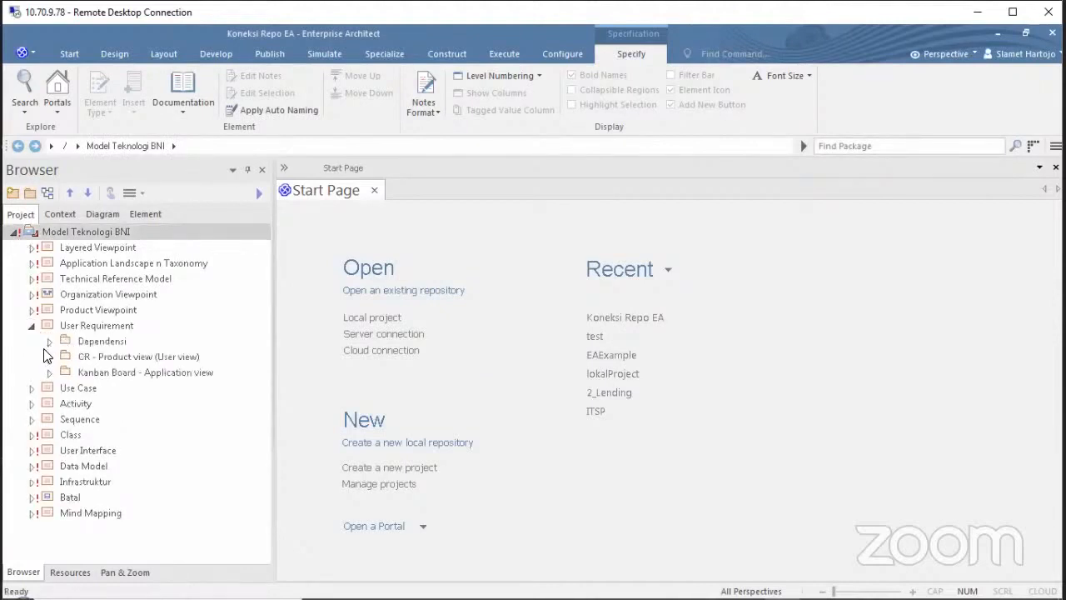
click(50, 356)
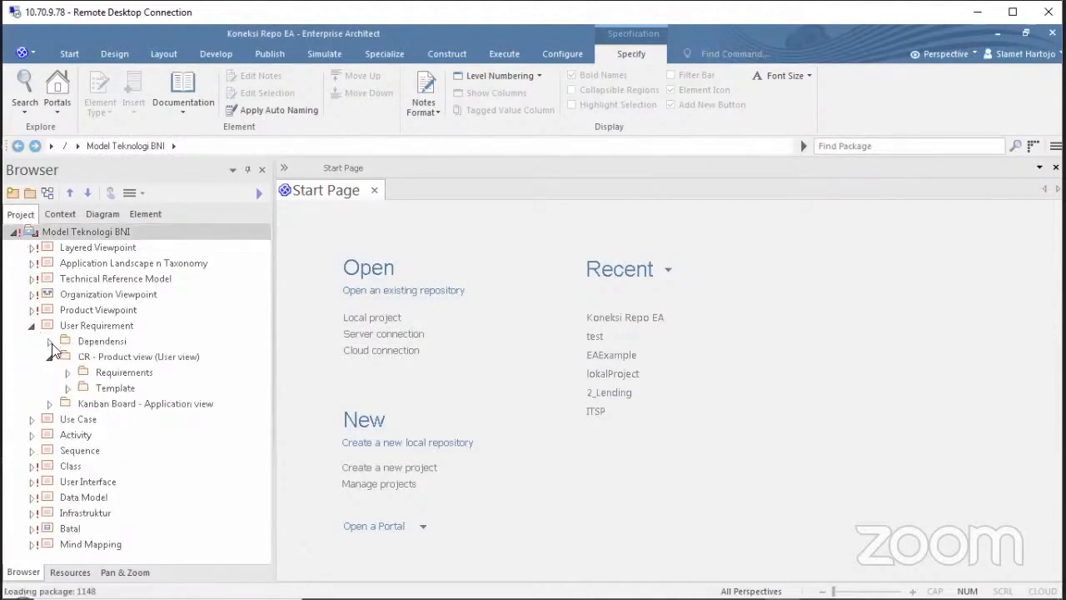
click(49, 342)
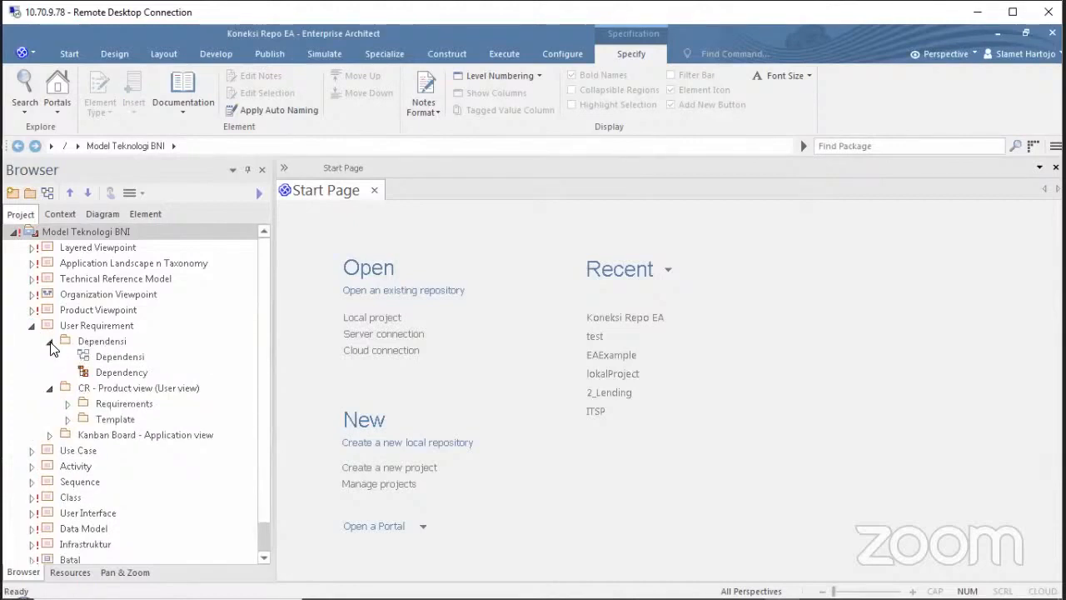
click(49, 342)
click(66, 372)
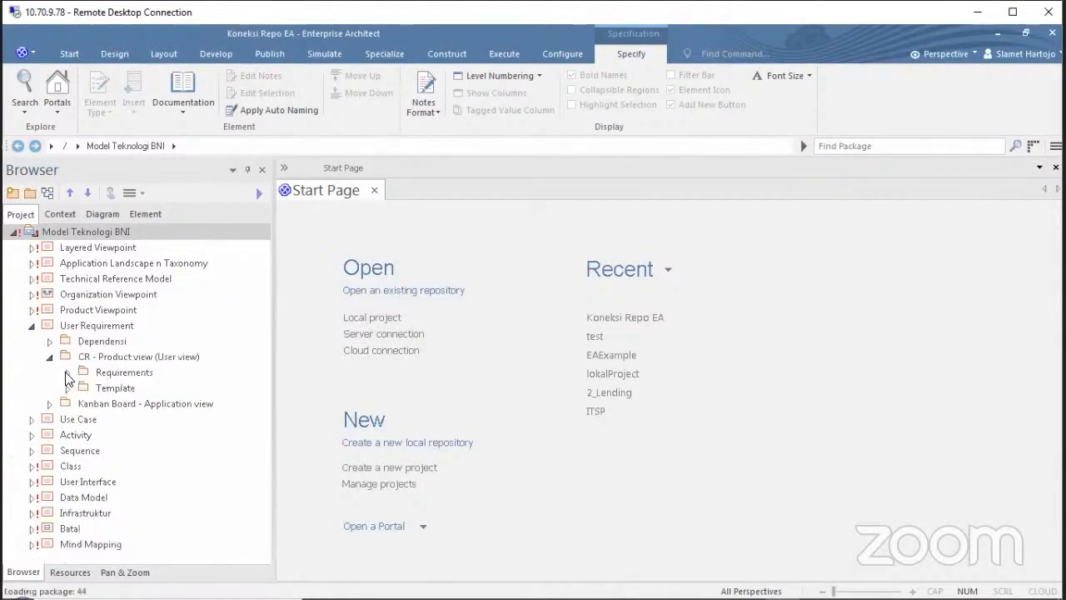
scroll(65, 371, down, 3)
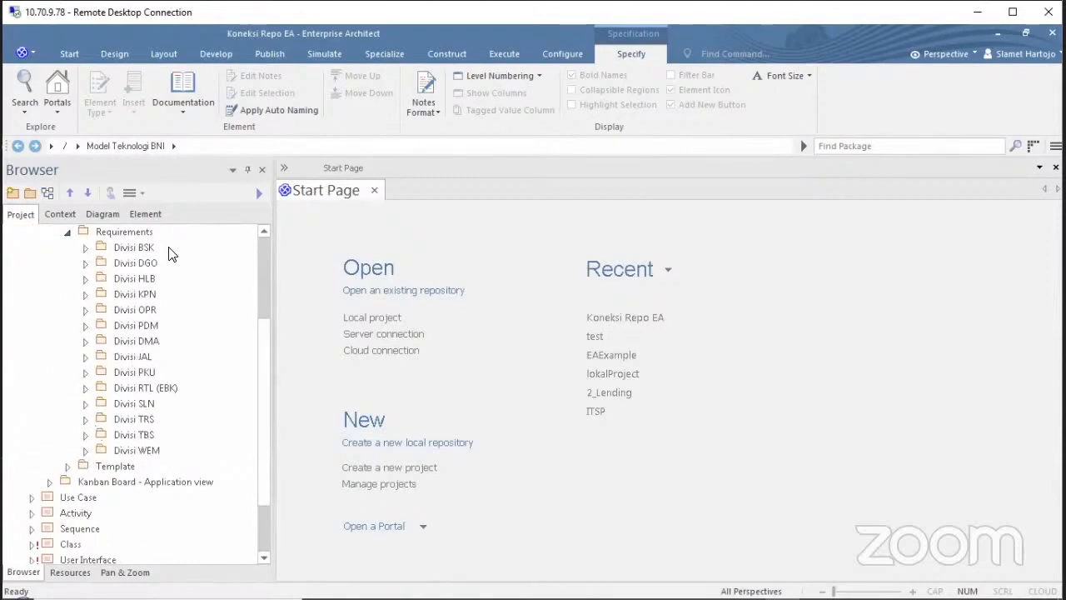
click(85, 373)
click(139, 390)
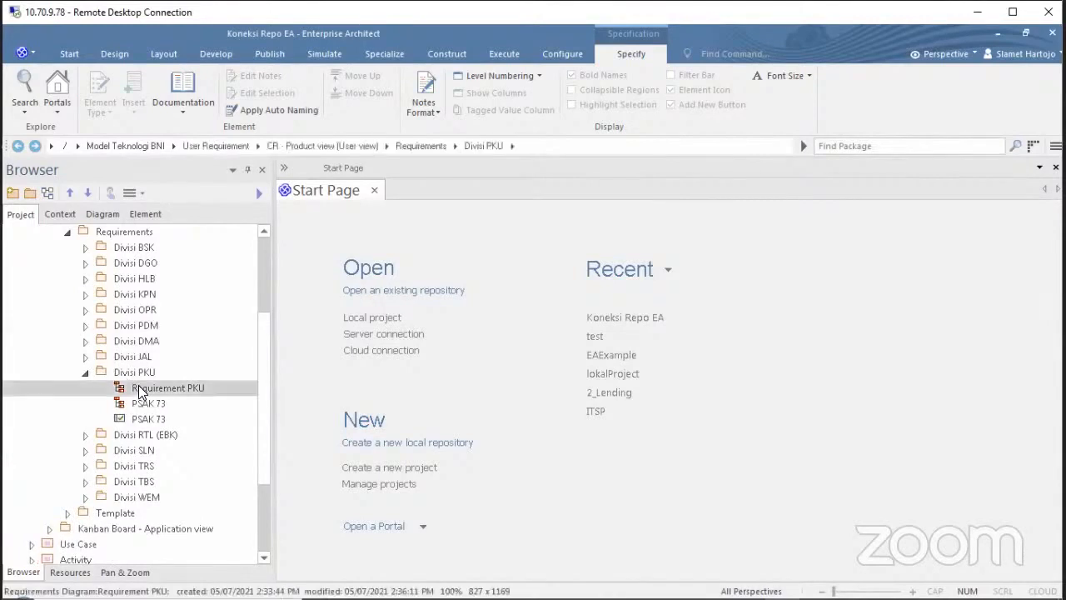
View the Requirement PKU diagram and its PSAK 73 child diagram, then close both.
double_click(139, 390)
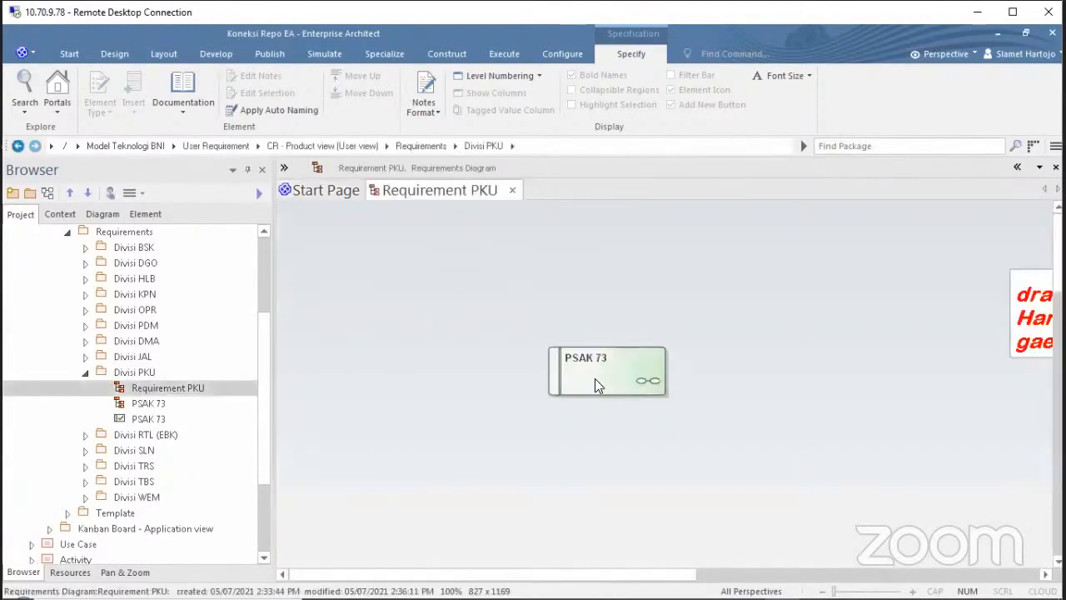
double_click(595, 380)
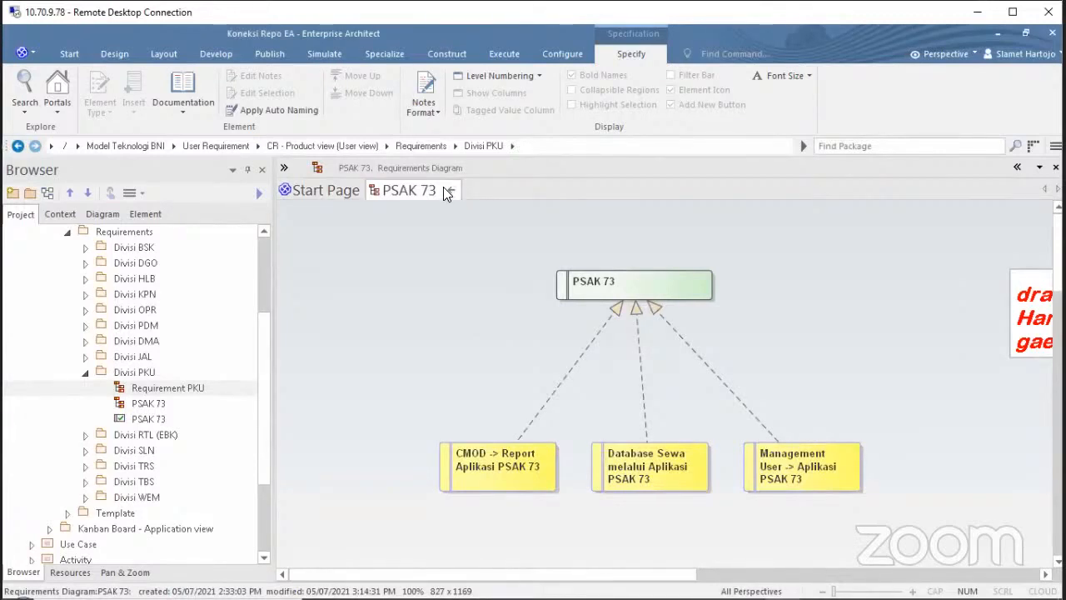
click(451, 192)
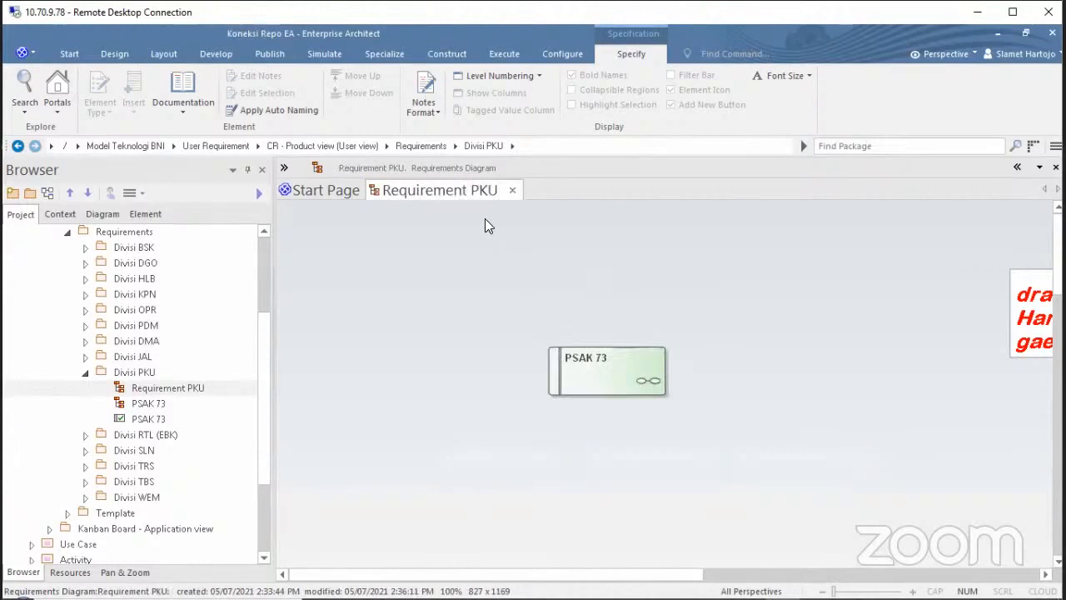
click(513, 191)
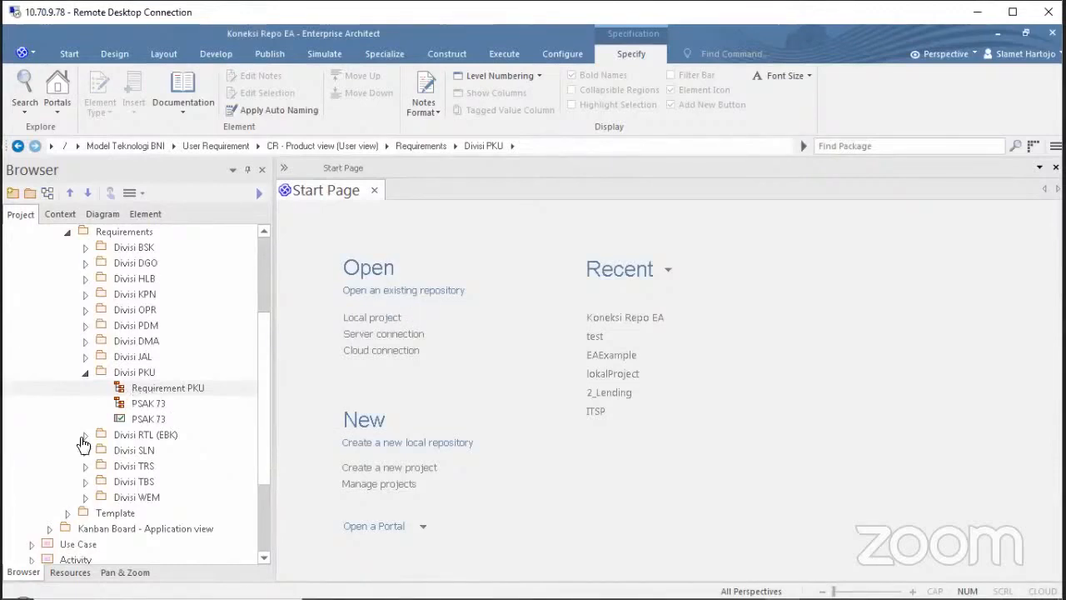
Expand Divisi PDM, then view and close the Requirement PDM diagram.
click(85, 325)
double_click(148, 344)
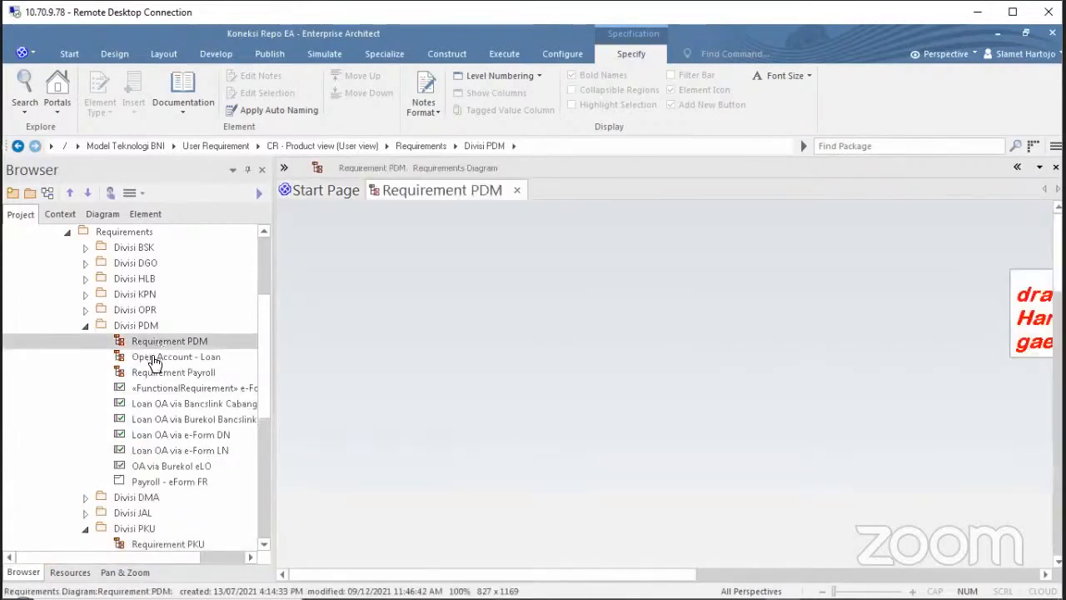
click(515, 191)
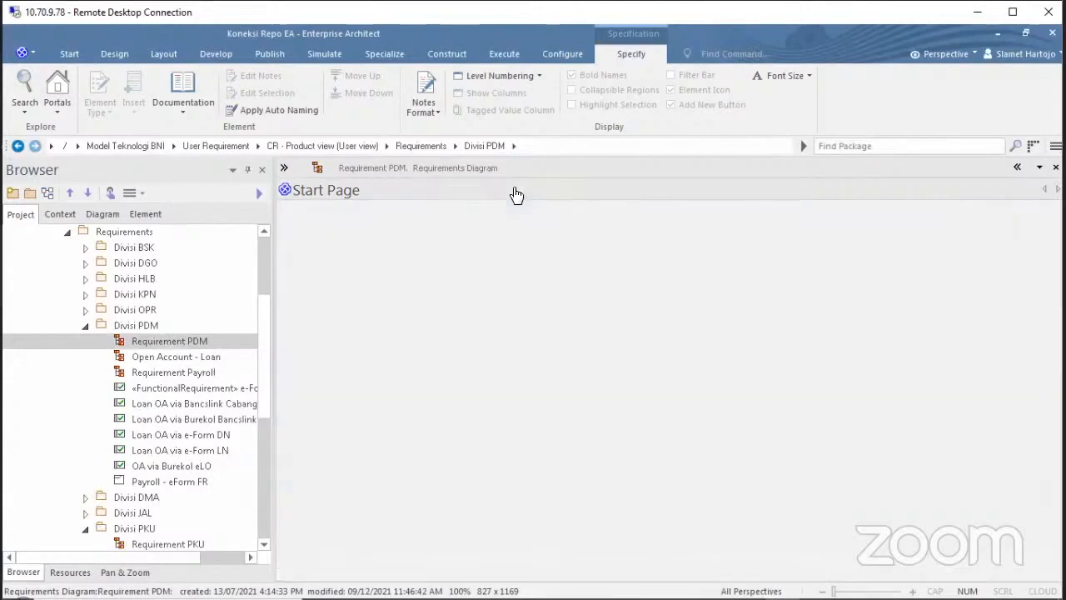
View the Requirement OPR diagram and its SKNBI child diagram, then close both and collapse Divisi OPR.
click(84, 312)
click(85, 373)
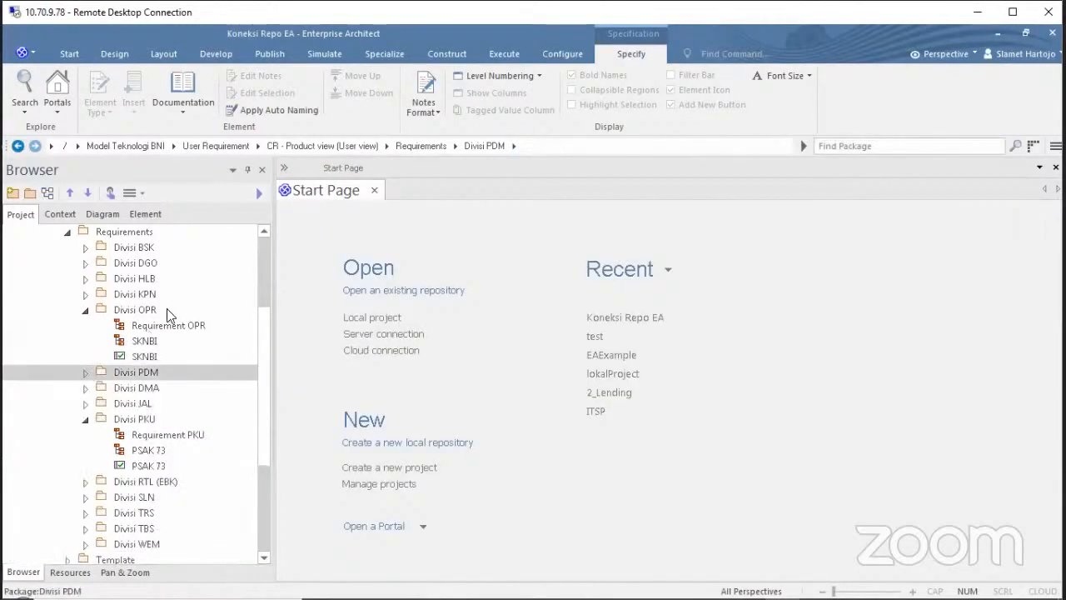
double_click(160, 325)
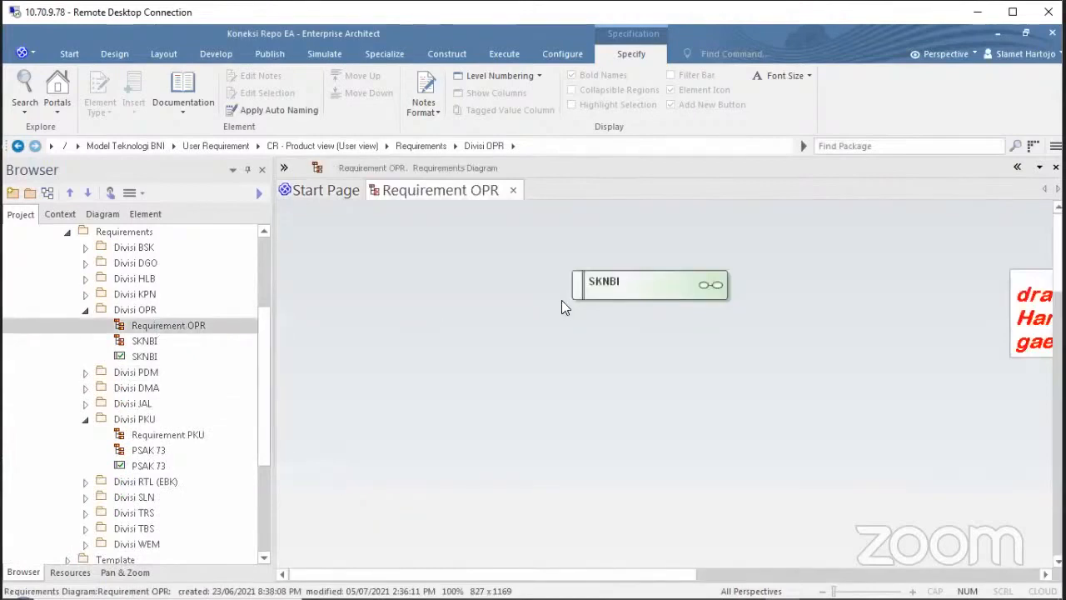
double_click(599, 287)
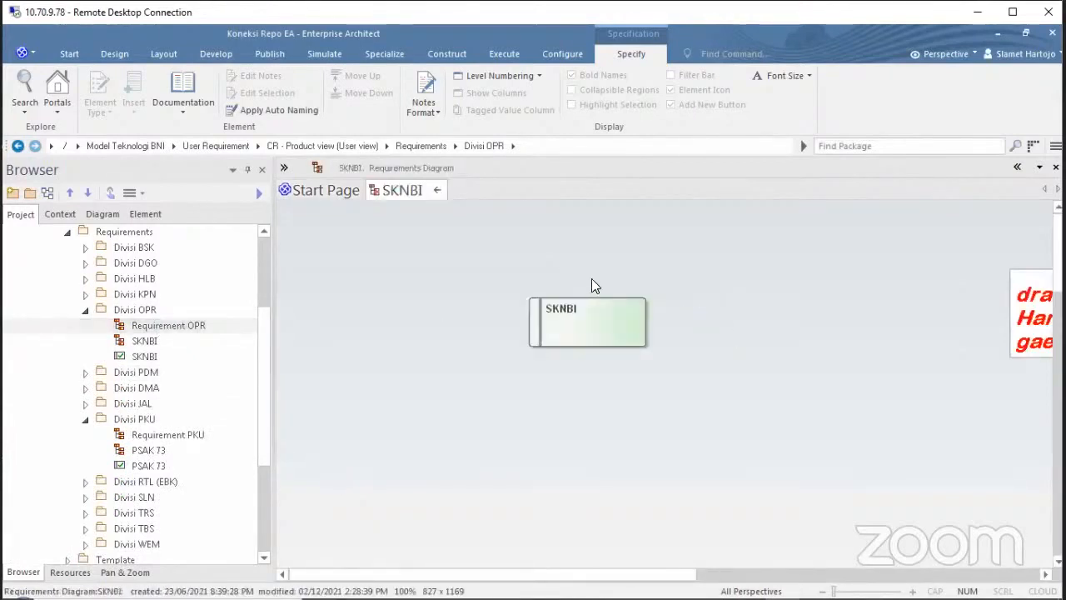
click(439, 190)
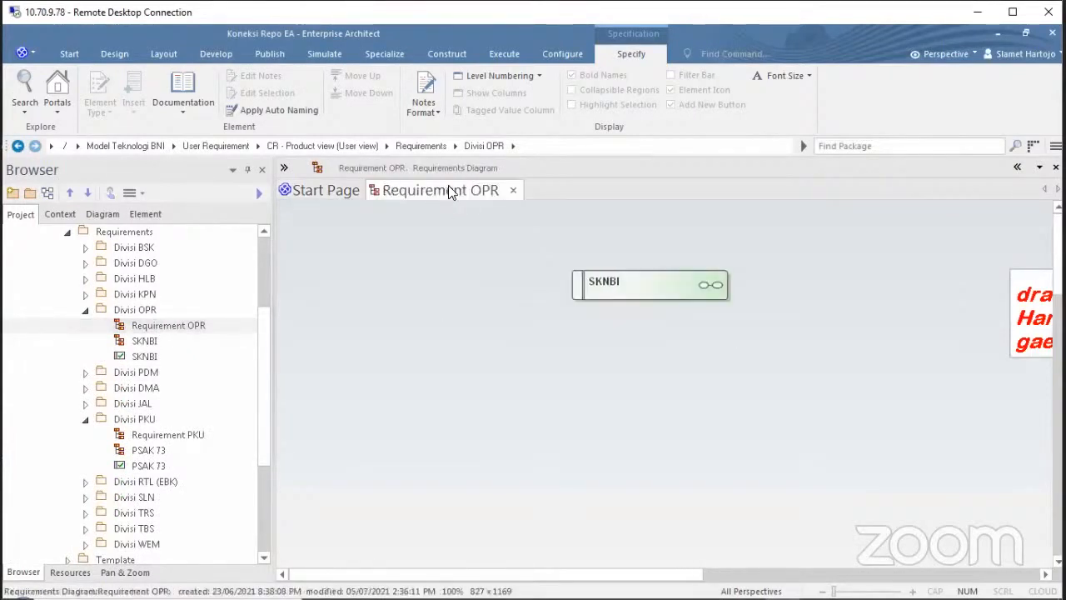
click(517, 191)
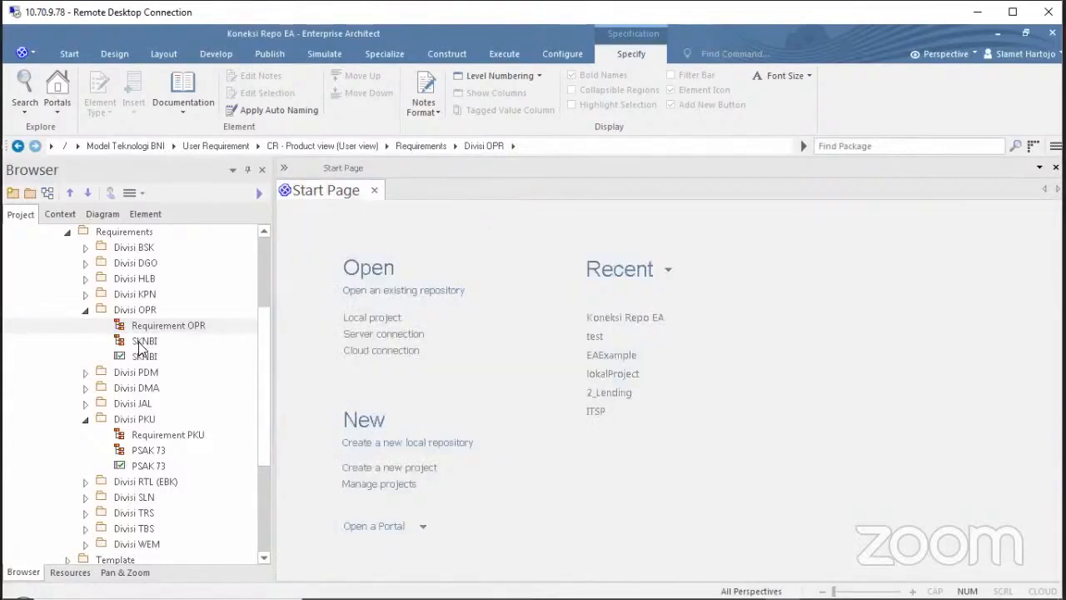
click(85, 310)
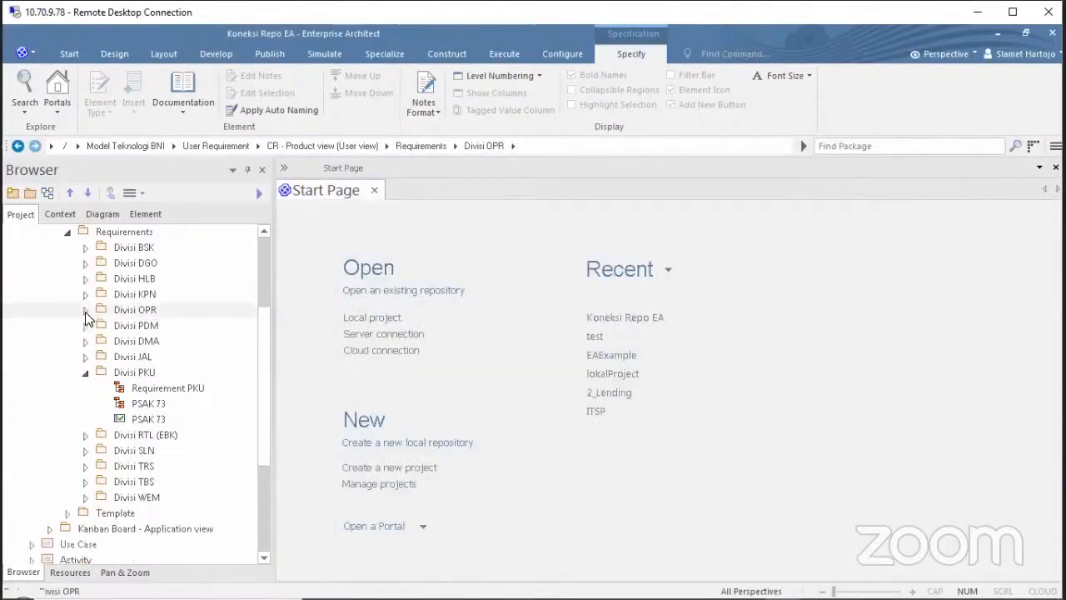
View and close the Requirement JAL diagram, then expand Divisi TBS.
click(85, 357)
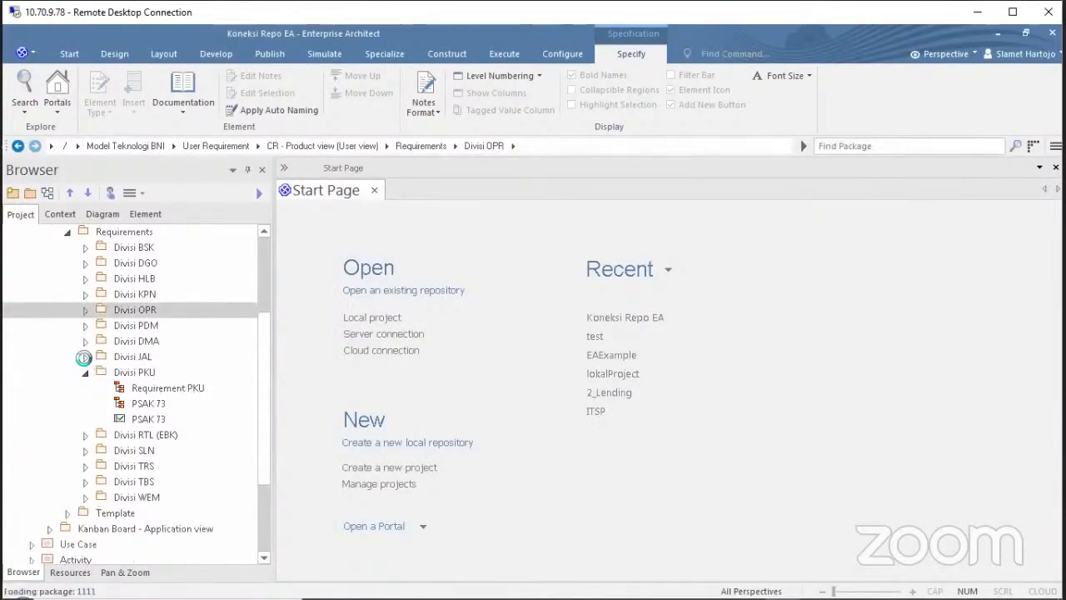
double_click(125, 372)
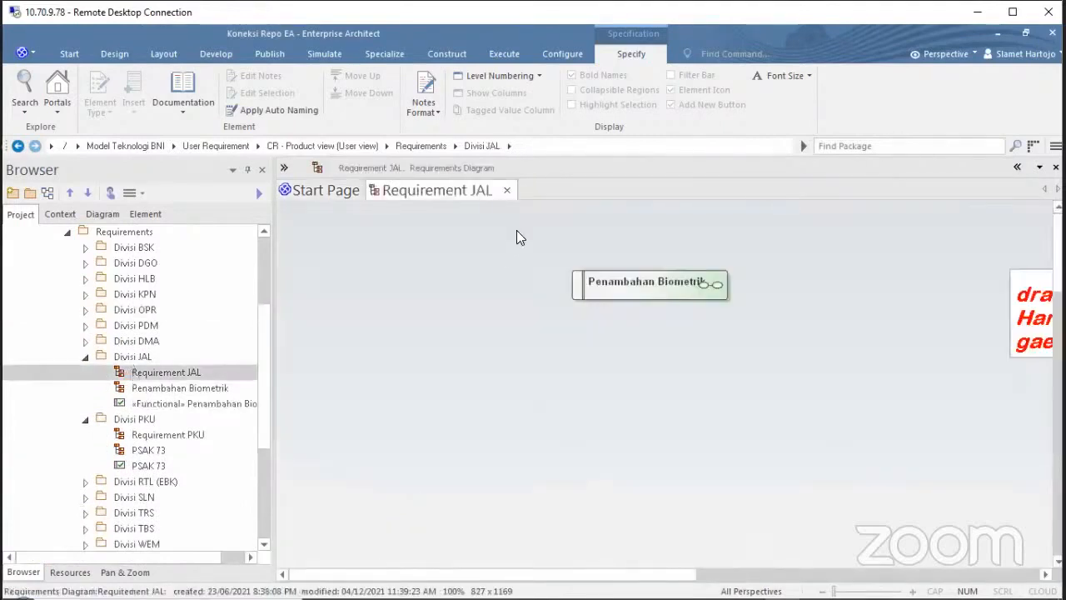
click(507, 190)
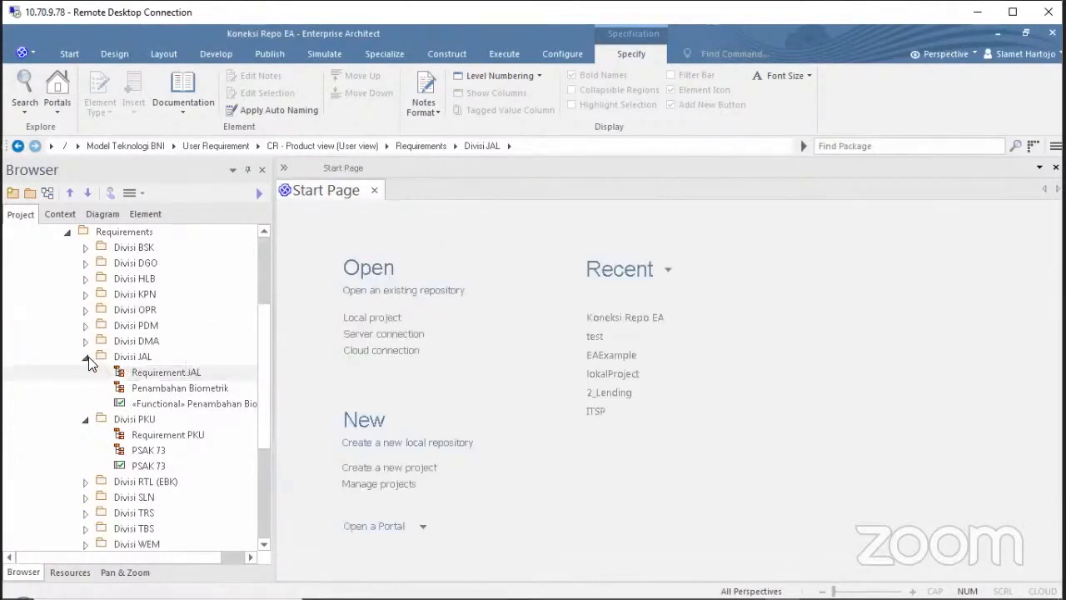
click(85, 482)
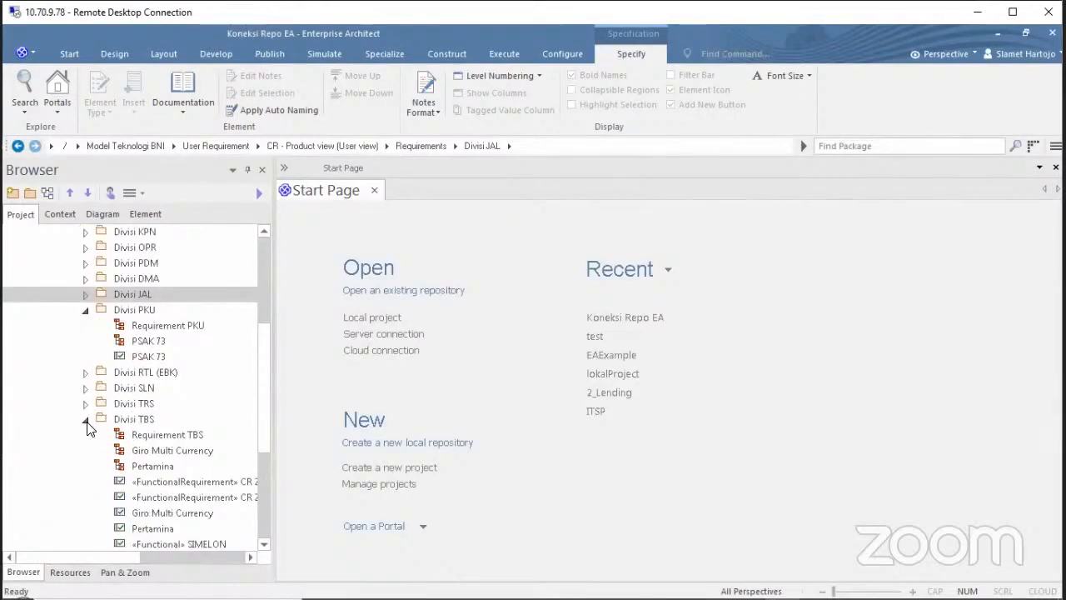
Collapse Divisi TBS, expand Divisi RTL (EBK), and open the Requirement RTL (EBK) diagram.
click(86, 416)
click(86, 373)
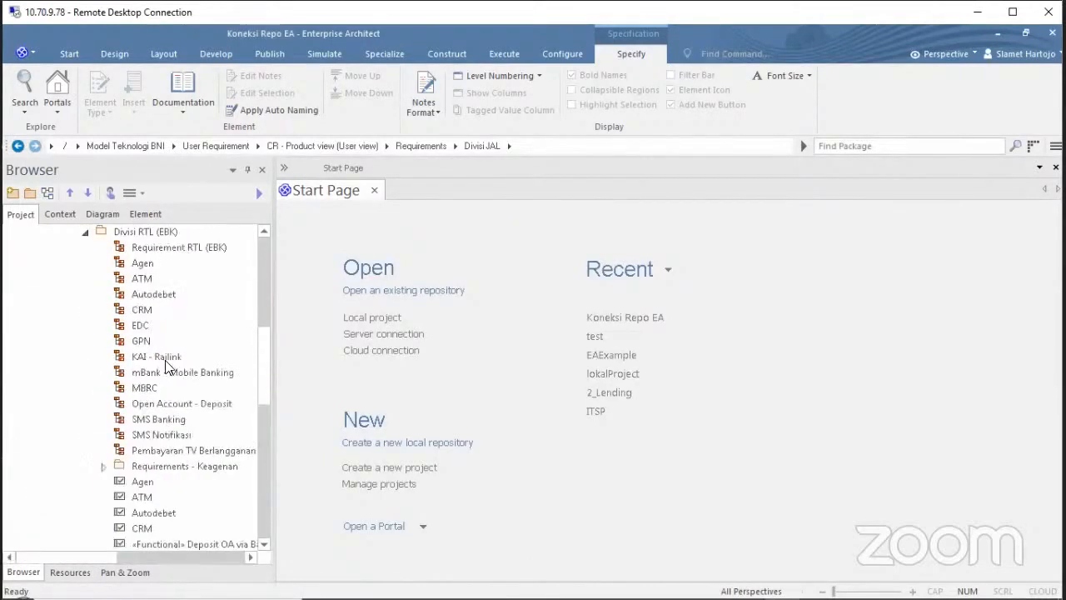
double_click(175, 249)
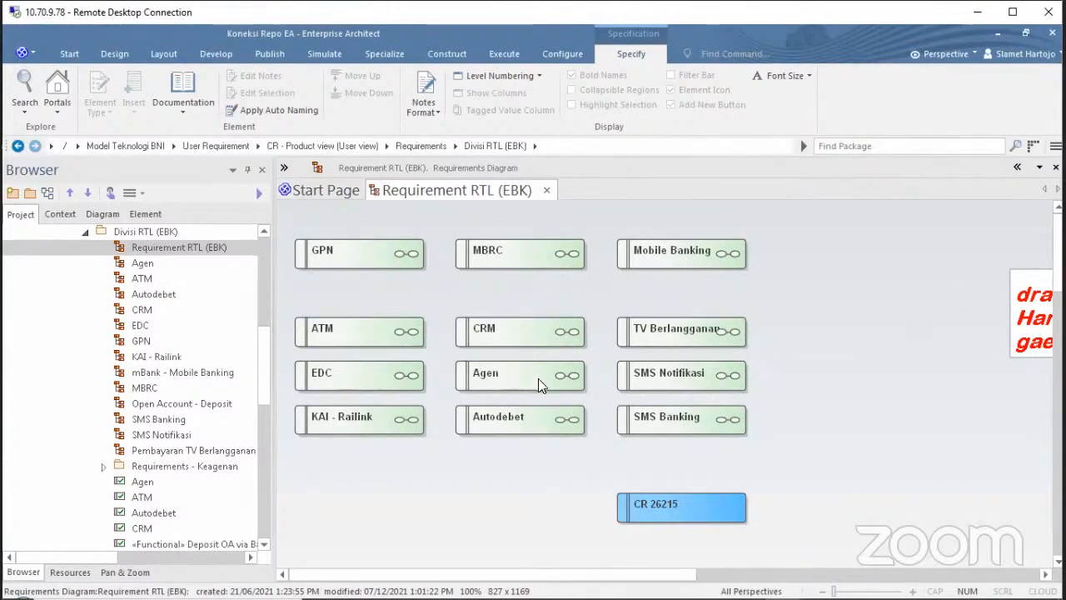
Check the Mobile Banking and ATM child diagrams, closing each afterwards.
click(648, 255)
double_click(648, 255)
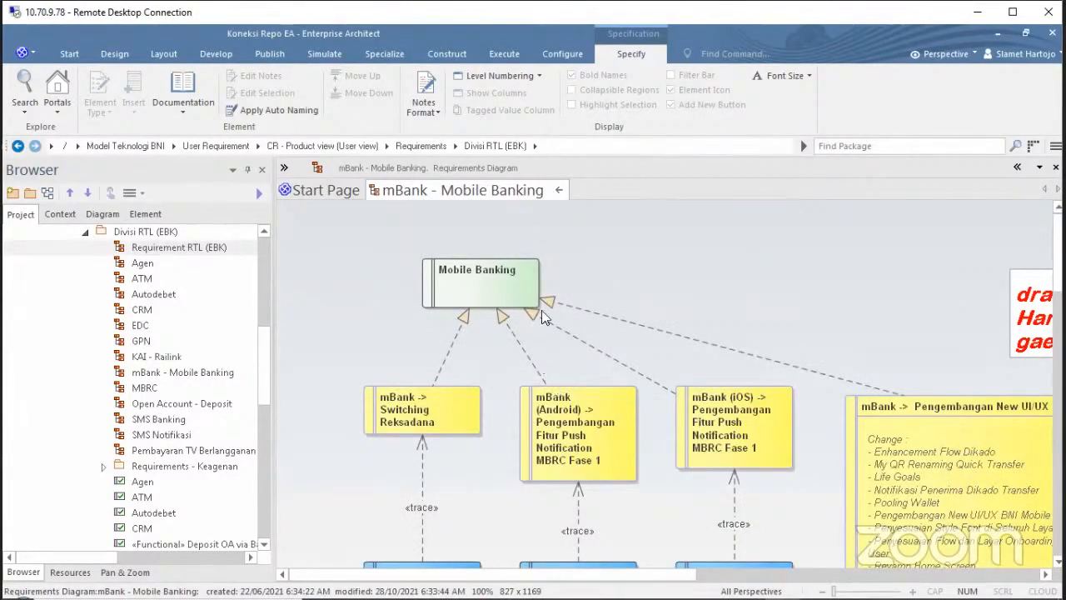
click(558, 191)
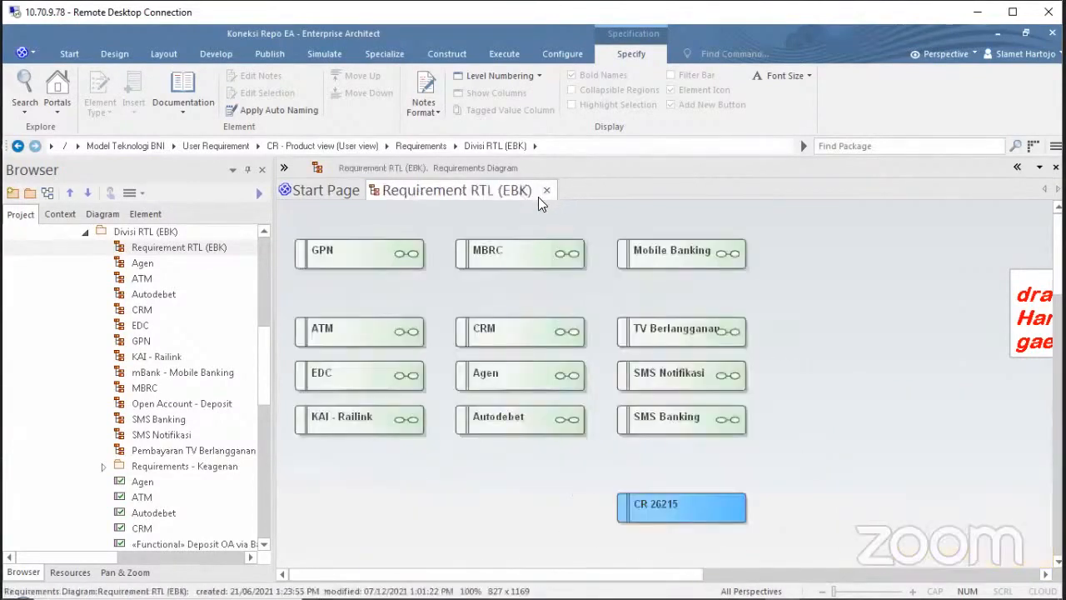
double_click(345, 327)
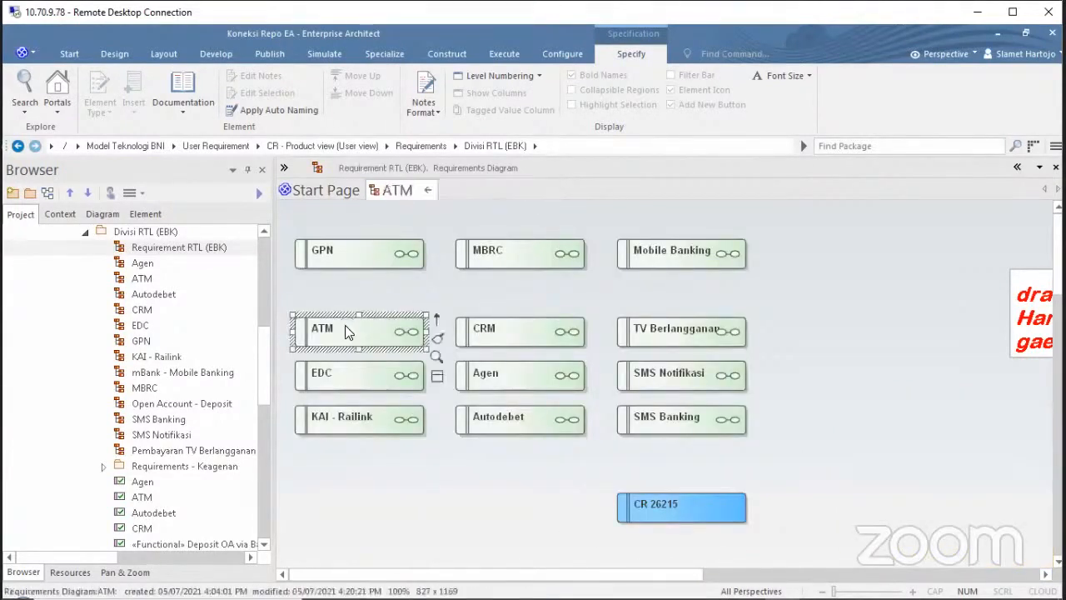
click(462, 356)
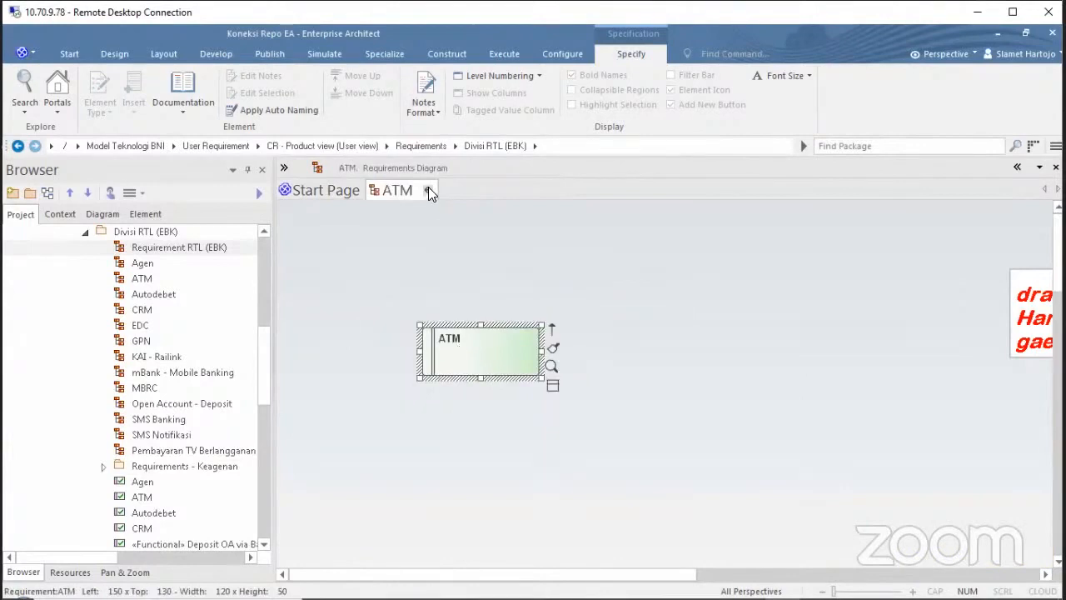
click(428, 190)
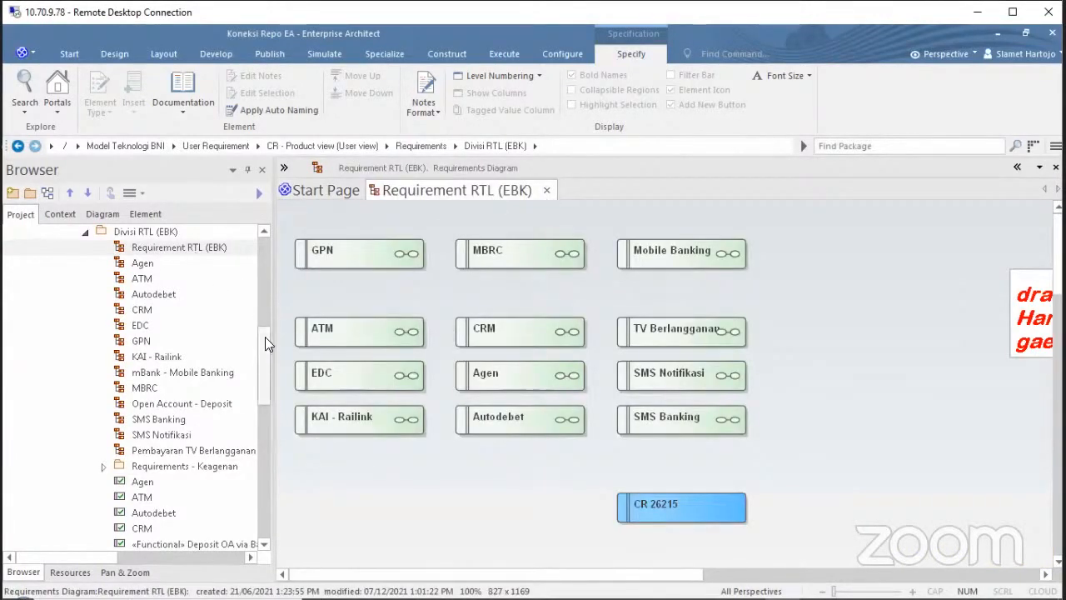
drag(265, 336, 265, 300)
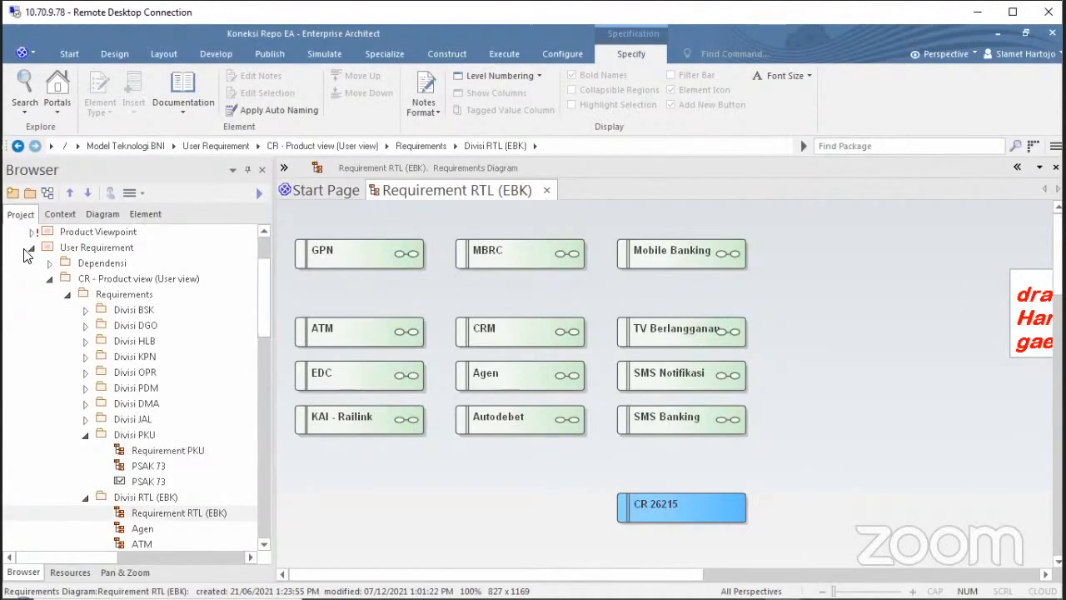
Collapse User Requirement, expand Sequence, and view then close the Sequence - BI FAST diagram.
click(32, 252)
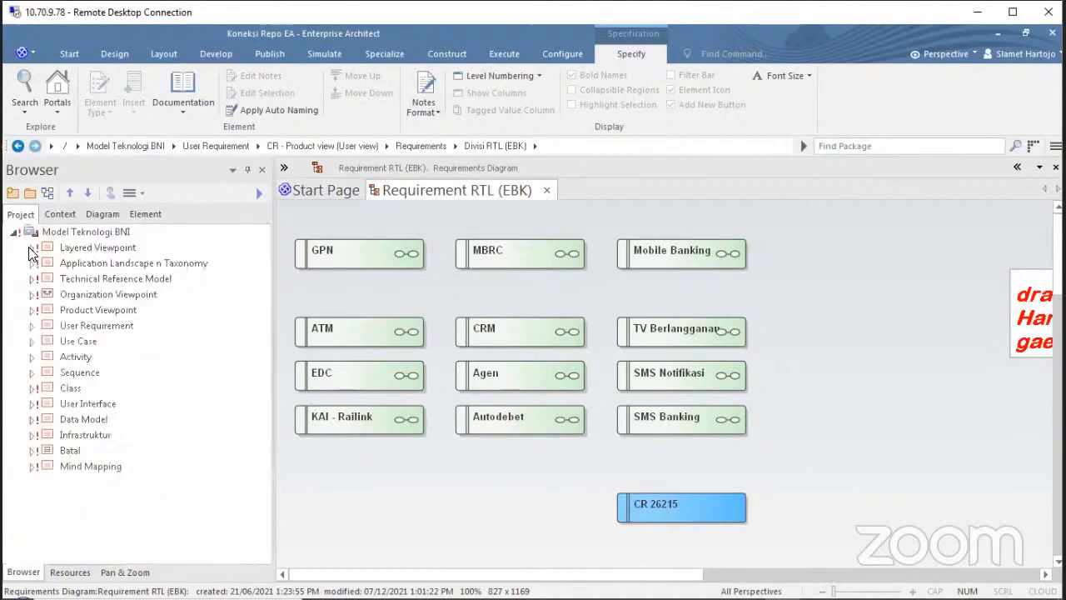
click(30, 372)
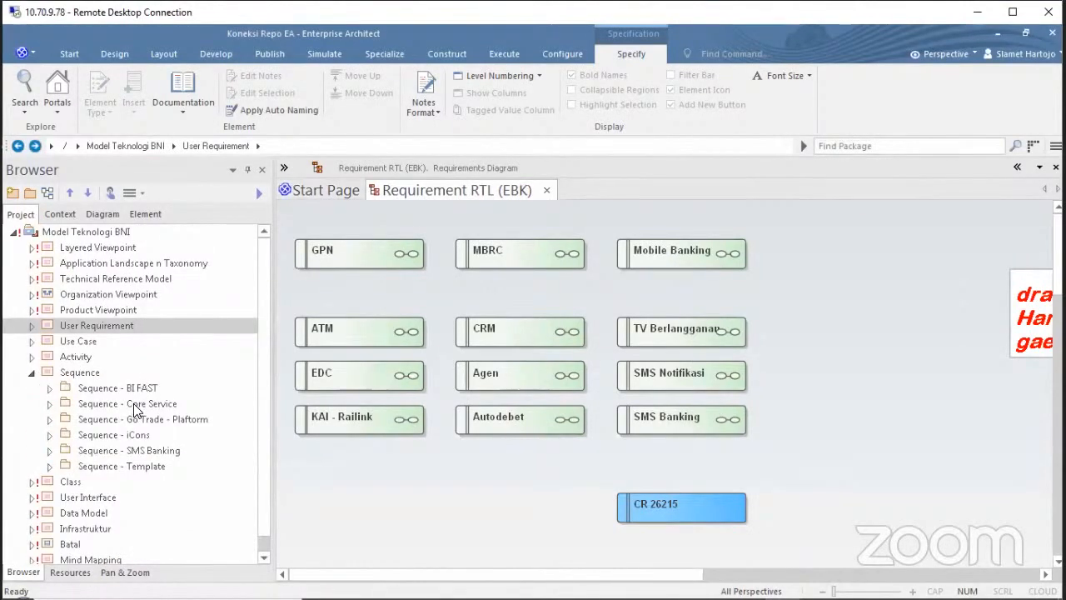
click(49, 387)
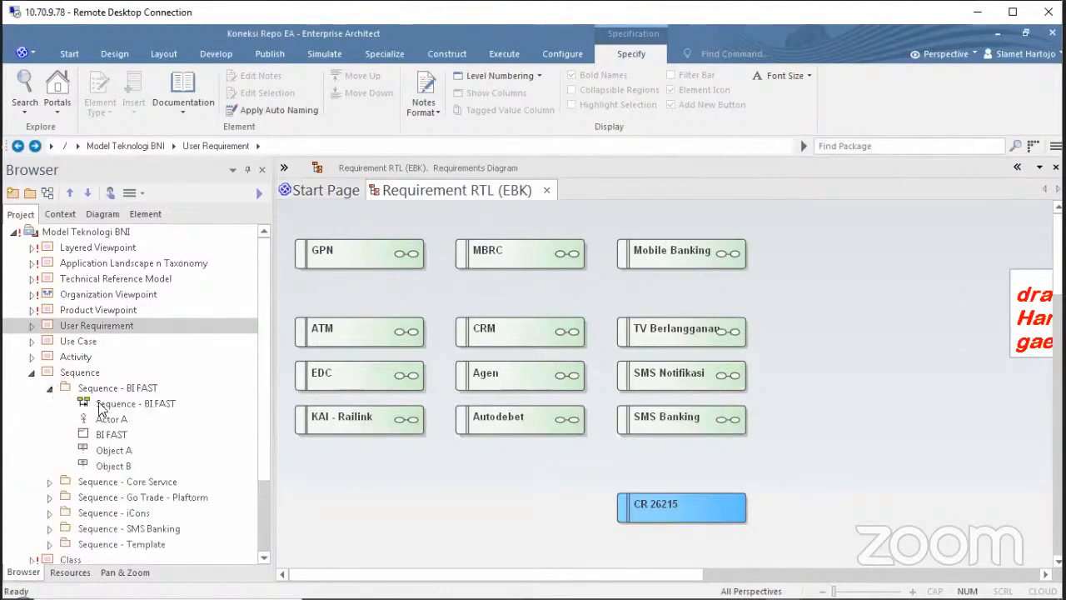
double_click(100, 404)
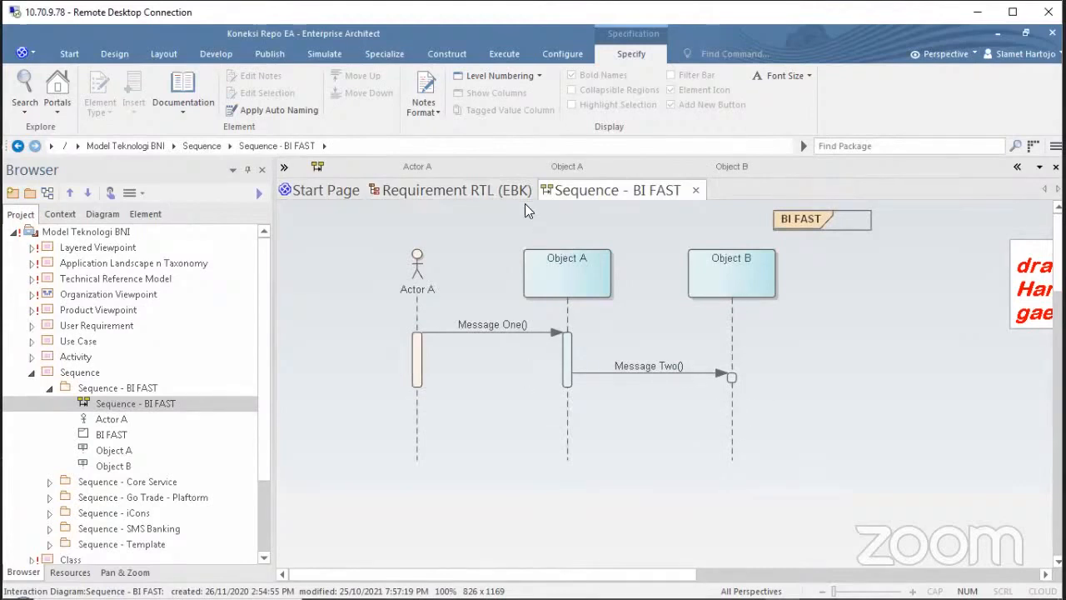
click(696, 192)
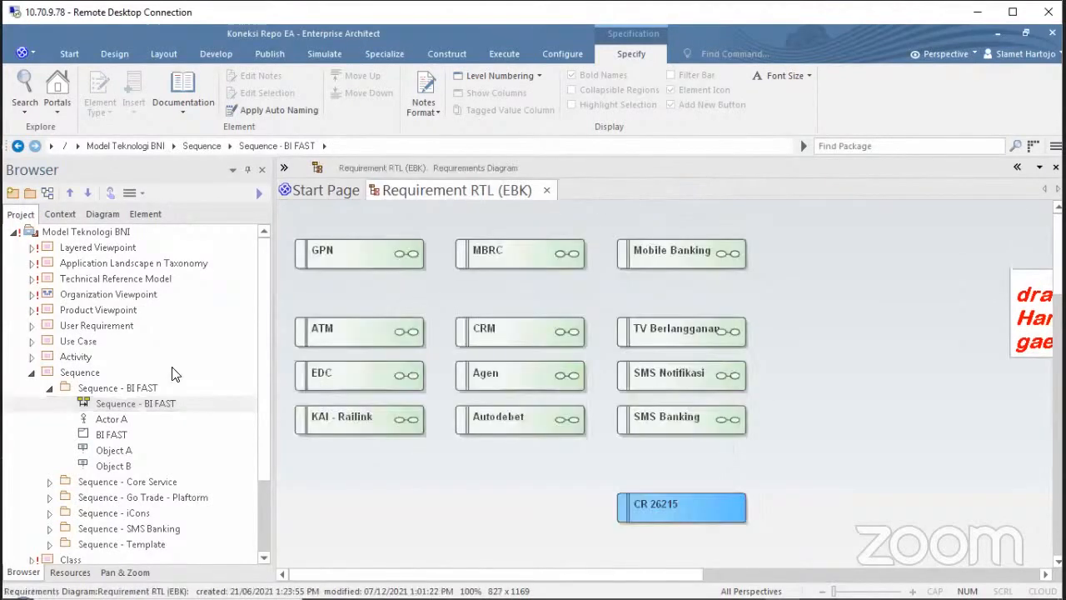
Expand Sequence - Core Service and select the New Core Service increment 01 diagram.
click(50, 389)
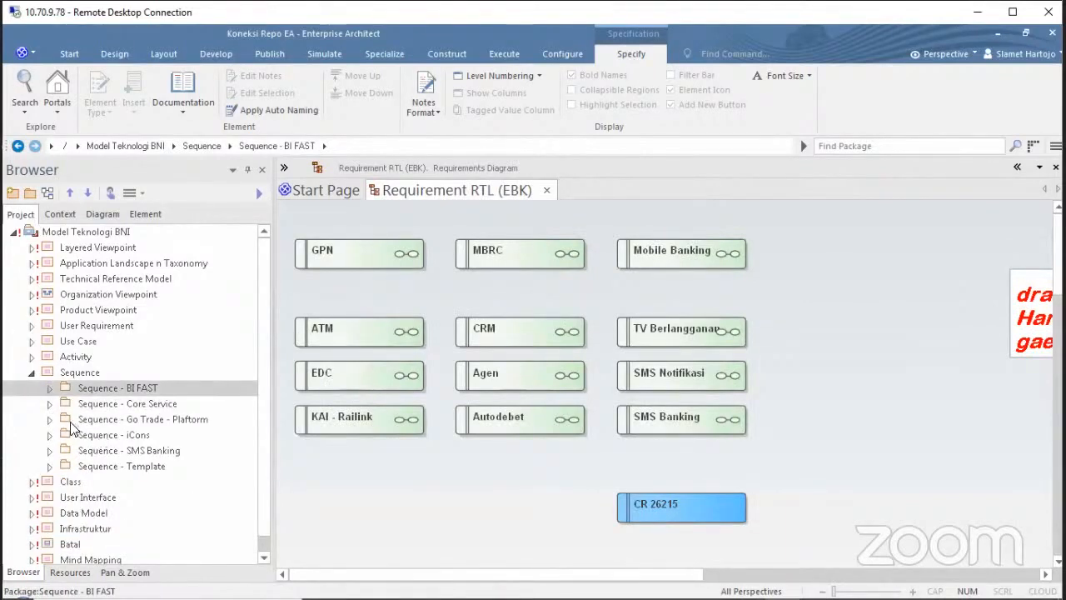
click(50, 404)
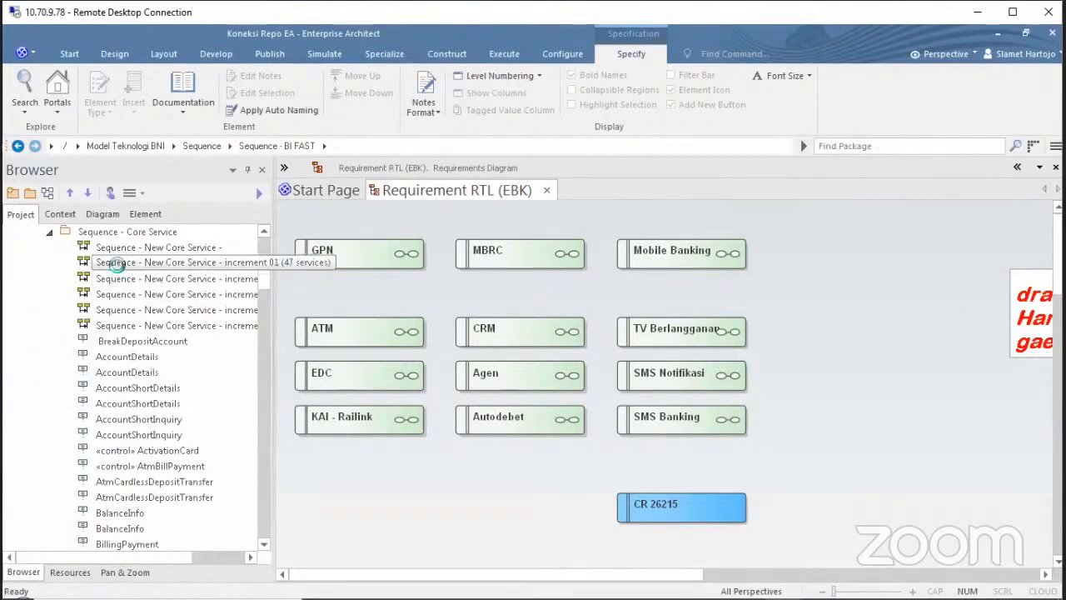
click(116, 263)
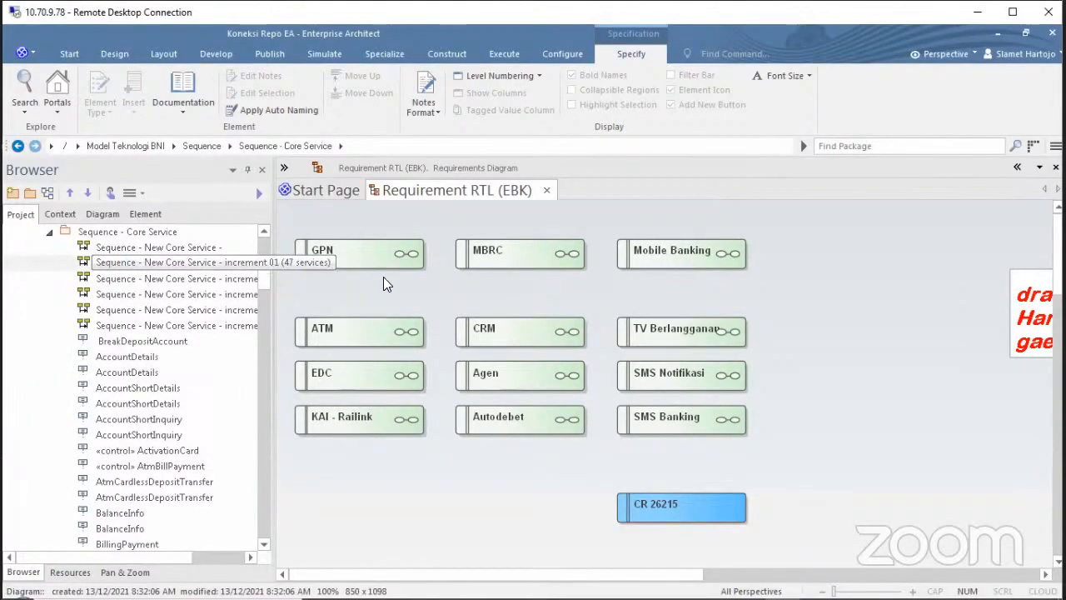
Open New Core Service increment 01 and select each lifeline from AccountDetails to HoldAmountBerjangka.
double_click(84, 263)
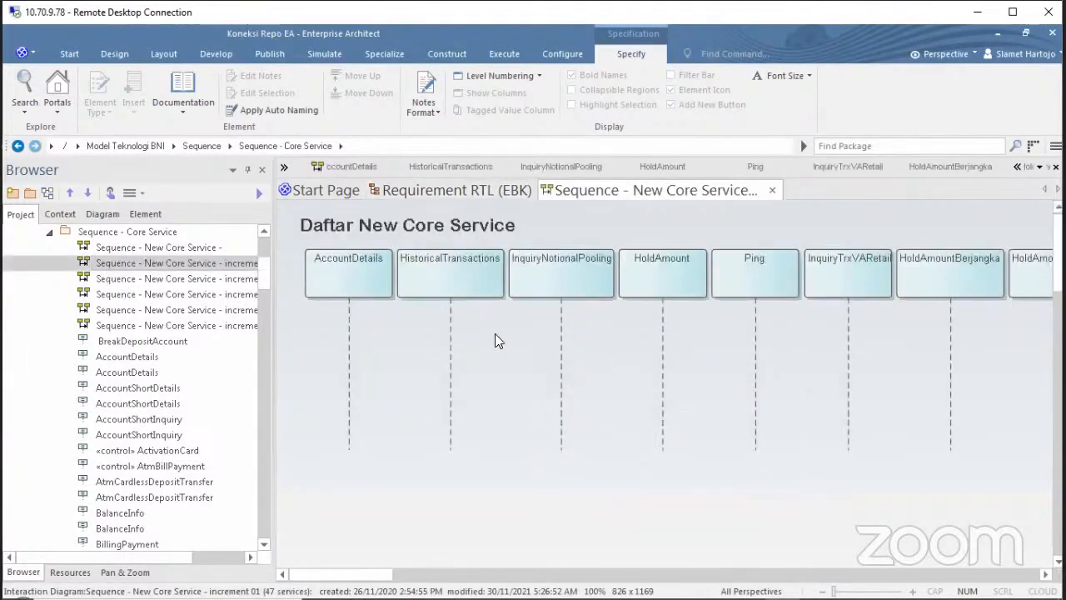
click(355, 295)
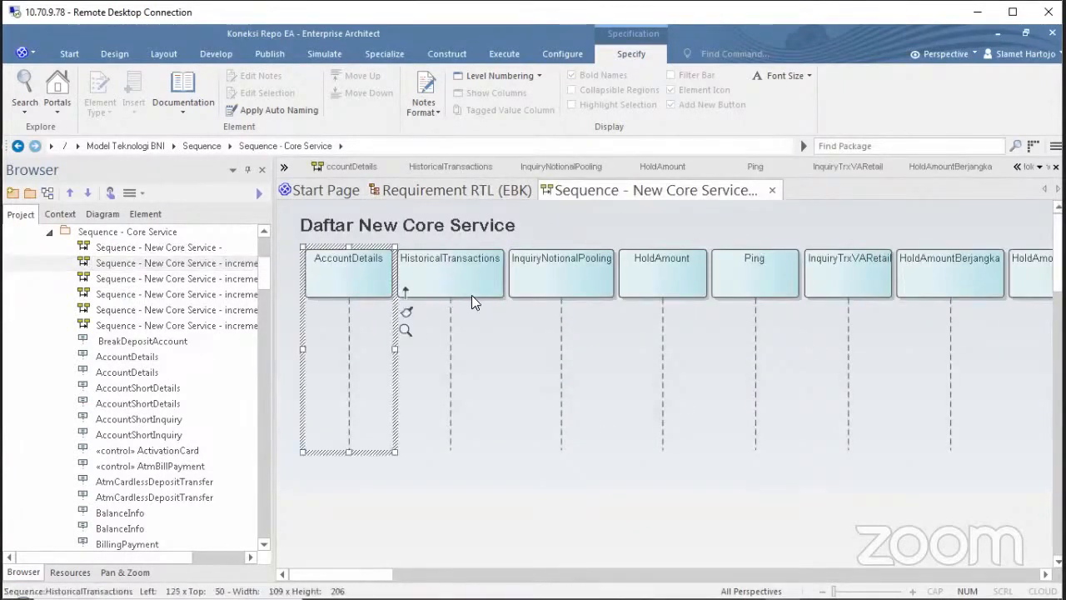
click(471, 295)
click(542, 286)
click(642, 286)
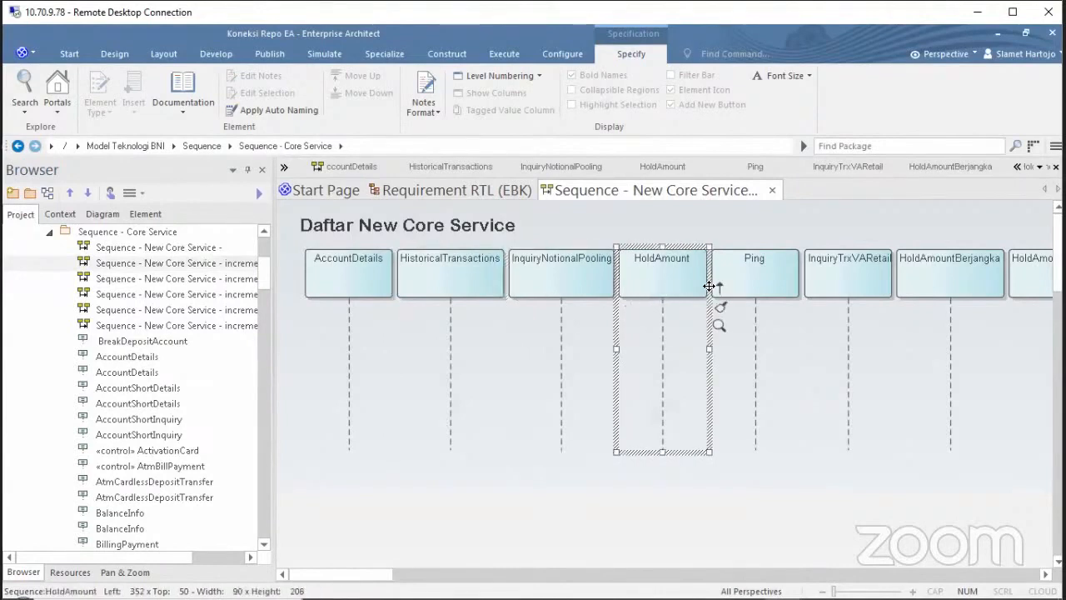
click(759, 297)
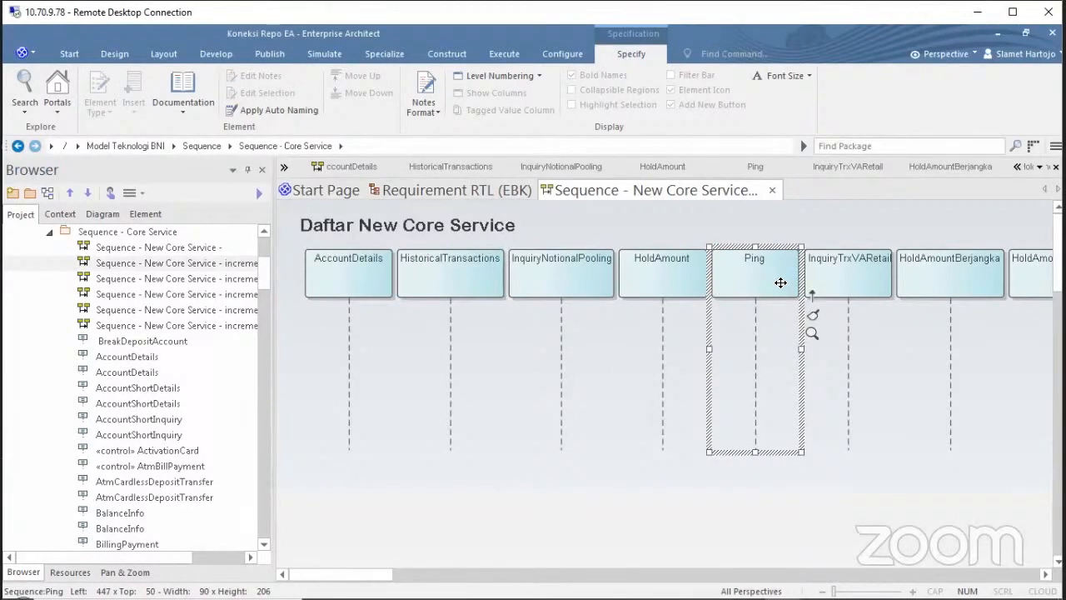
click(831, 288)
click(958, 285)
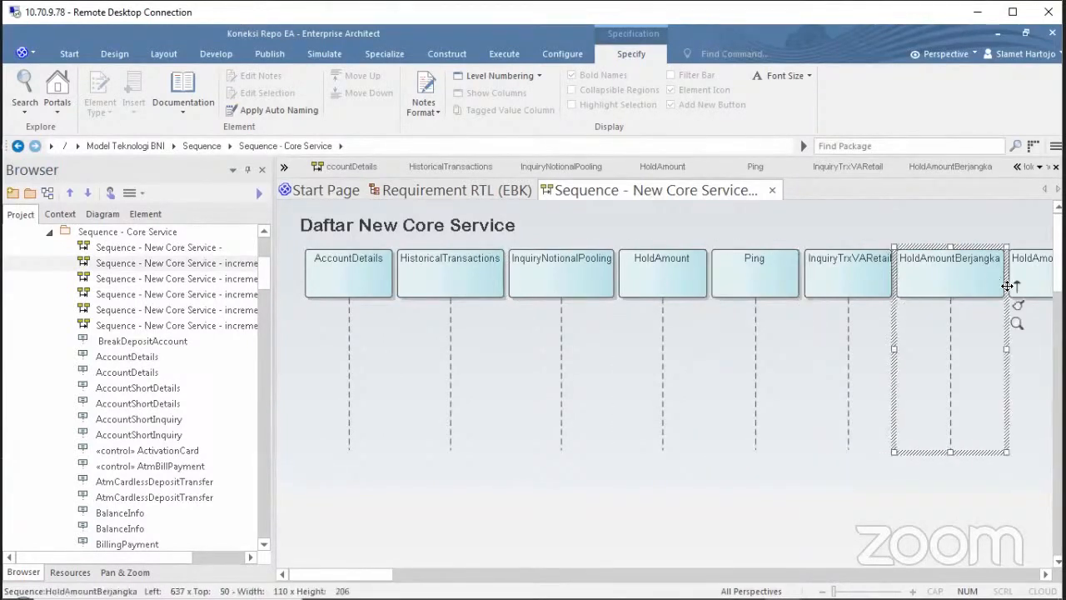
click(1017, 287)
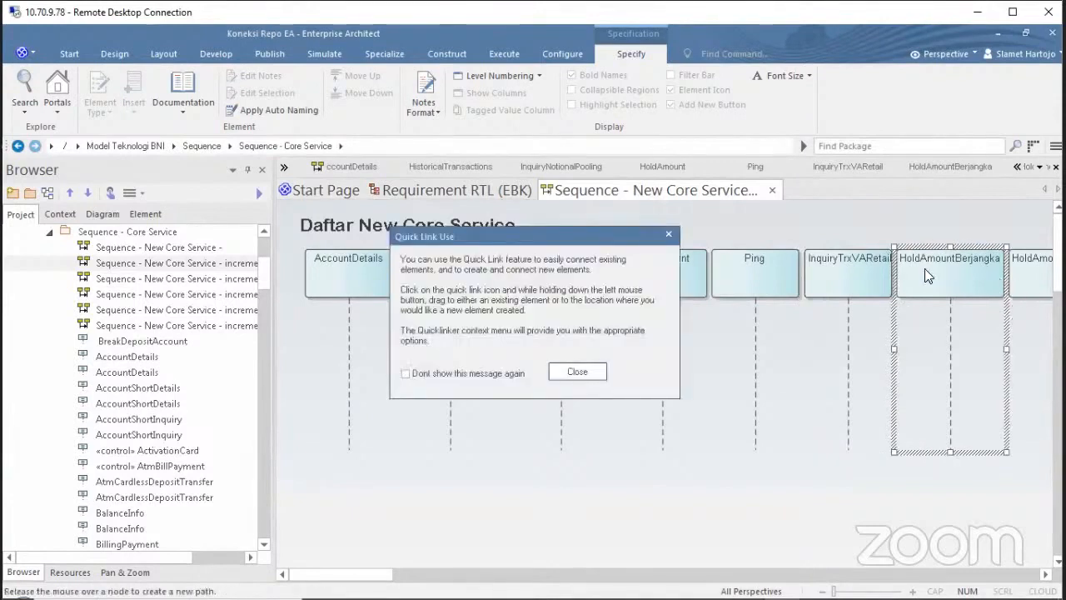
Dismiss the Quick Link Use message and reselect the AccountDetails, HoldAmount and Ping lifelines.
click(667, 234)
click(562, 261)
click(436, 269)
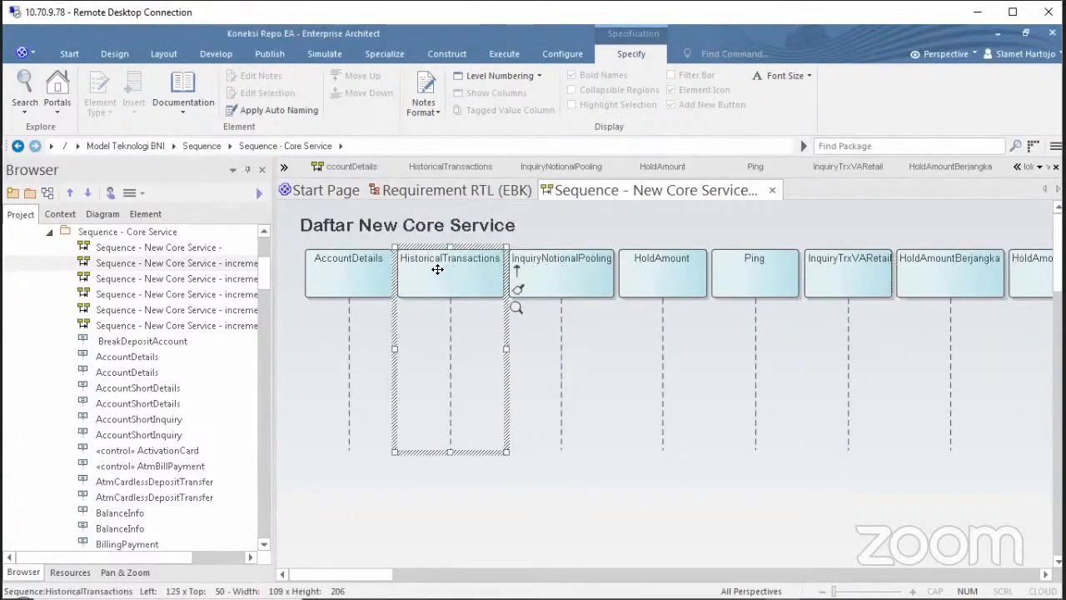
click(359, 288)
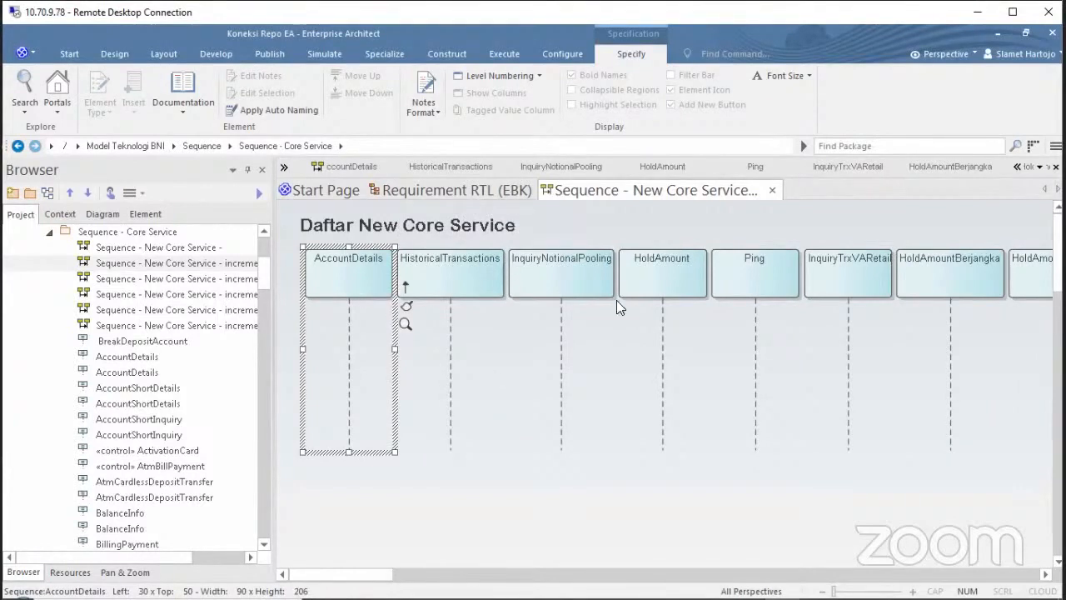
click(563, 287)
click(643, 278)
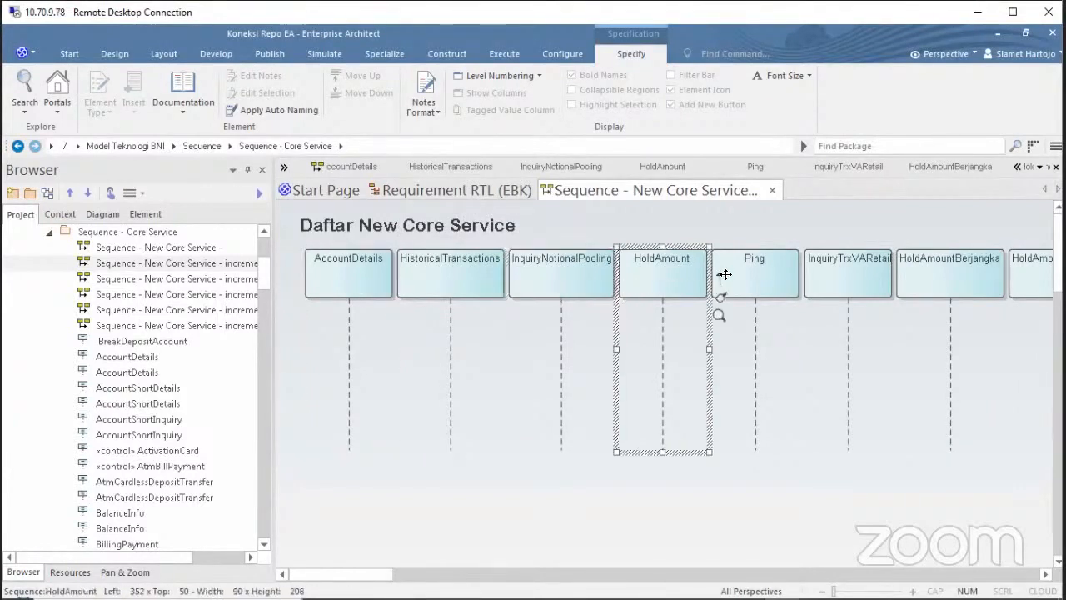
click(758, 283)
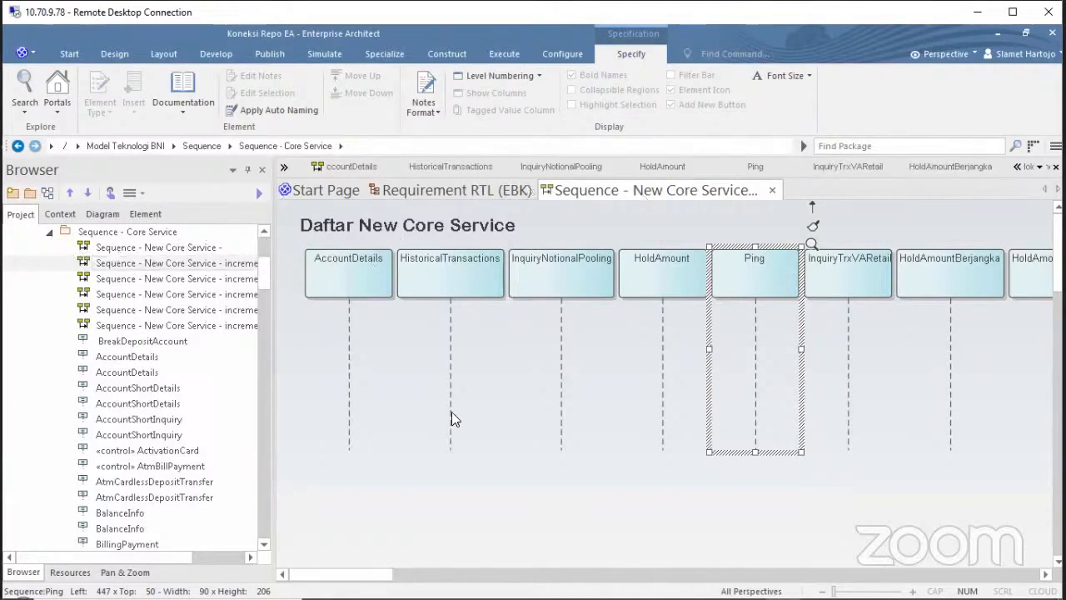
Close New Core Service and open Sequence - iCons CS from the Sequence - iCons package.
click(772, 190)
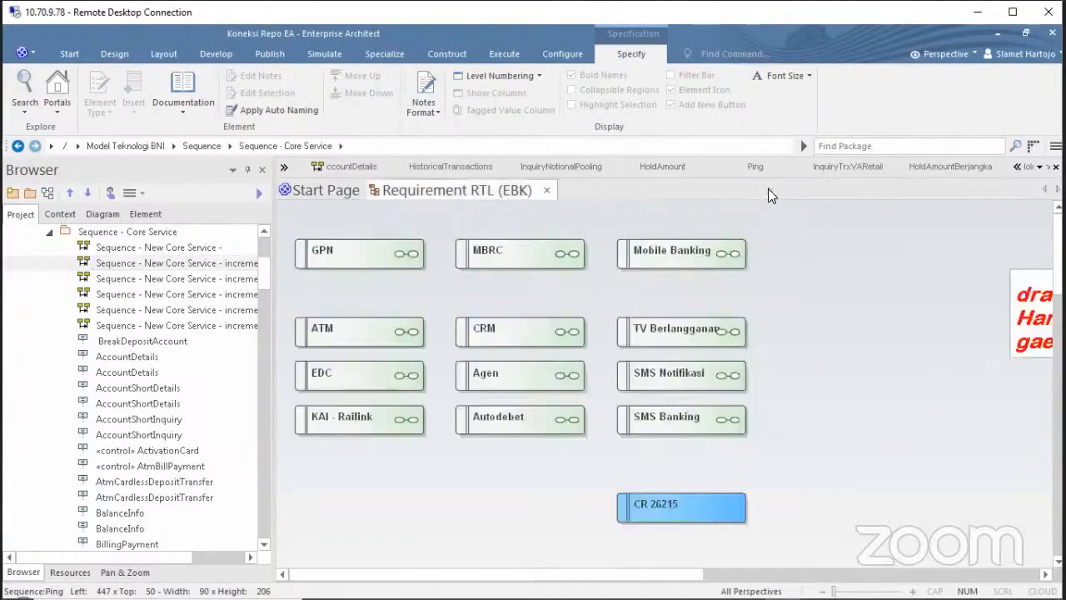
click(50, 232)
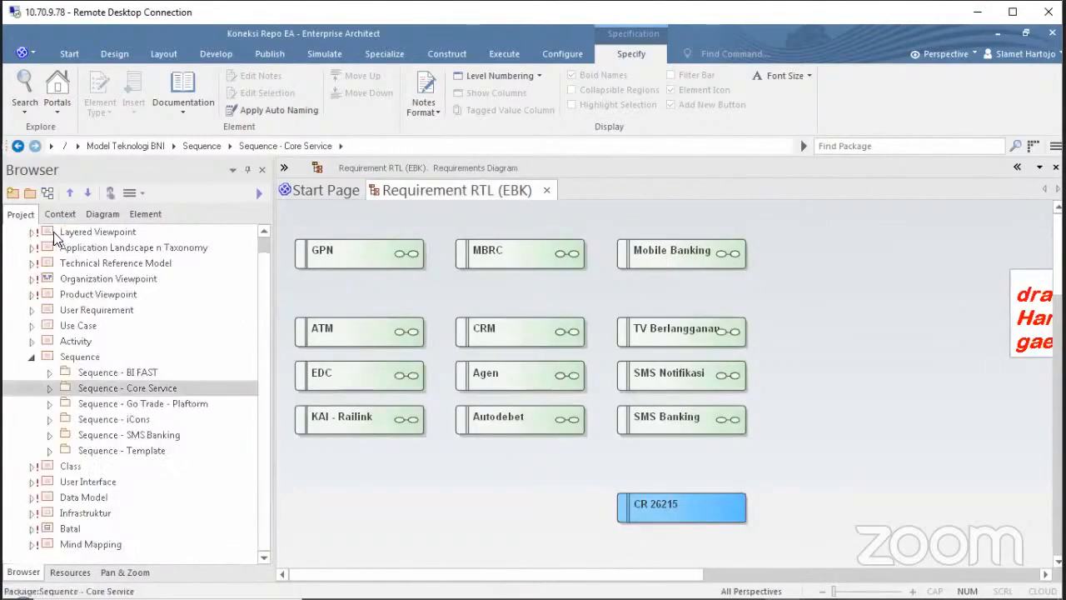
click(50, 419)
double_click(139, 359)
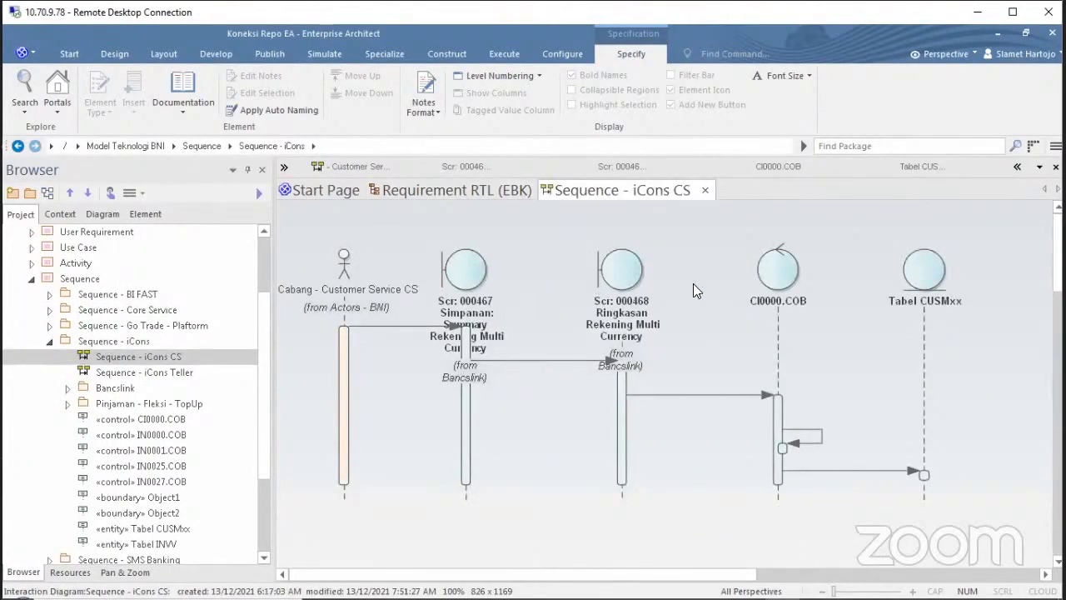
Select the CI0000.COB lifeline and open the Tabel CUSMxx lifeline's properties.
click(782, 284)
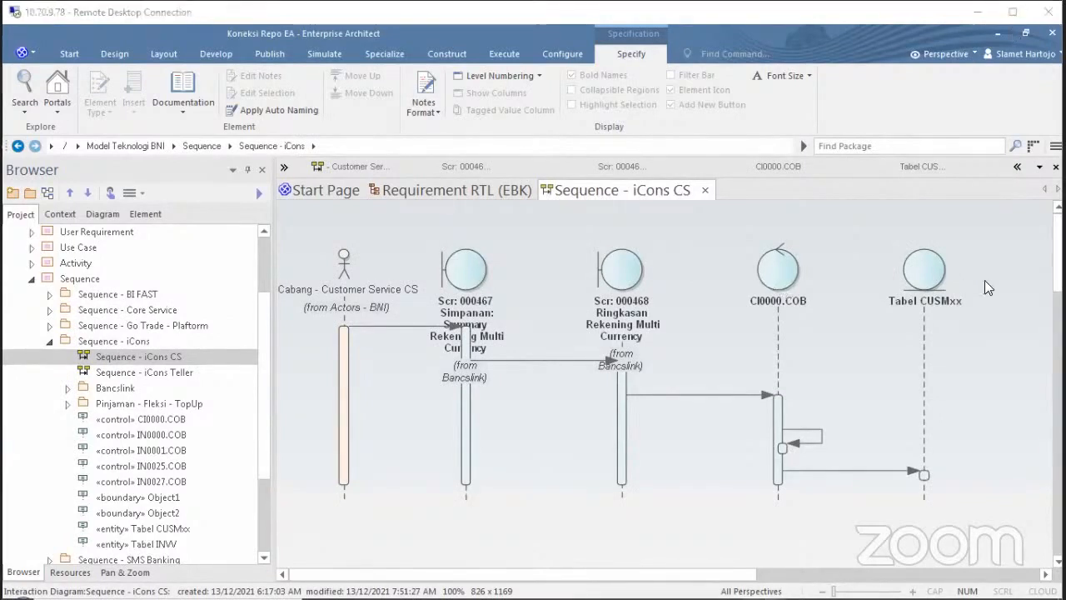
click(933, 275)
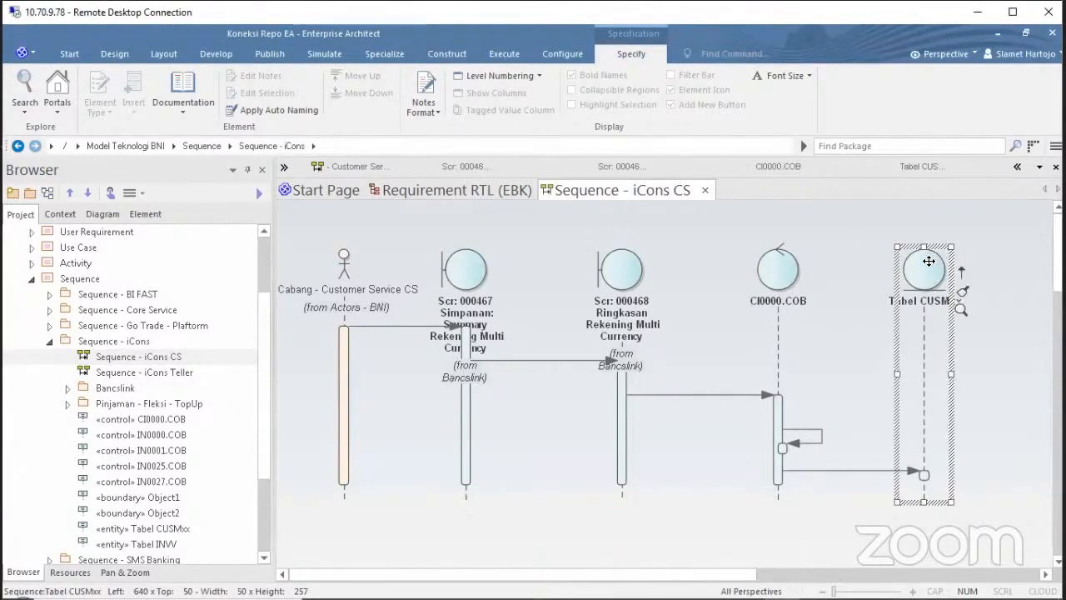
double_click(926, 261)
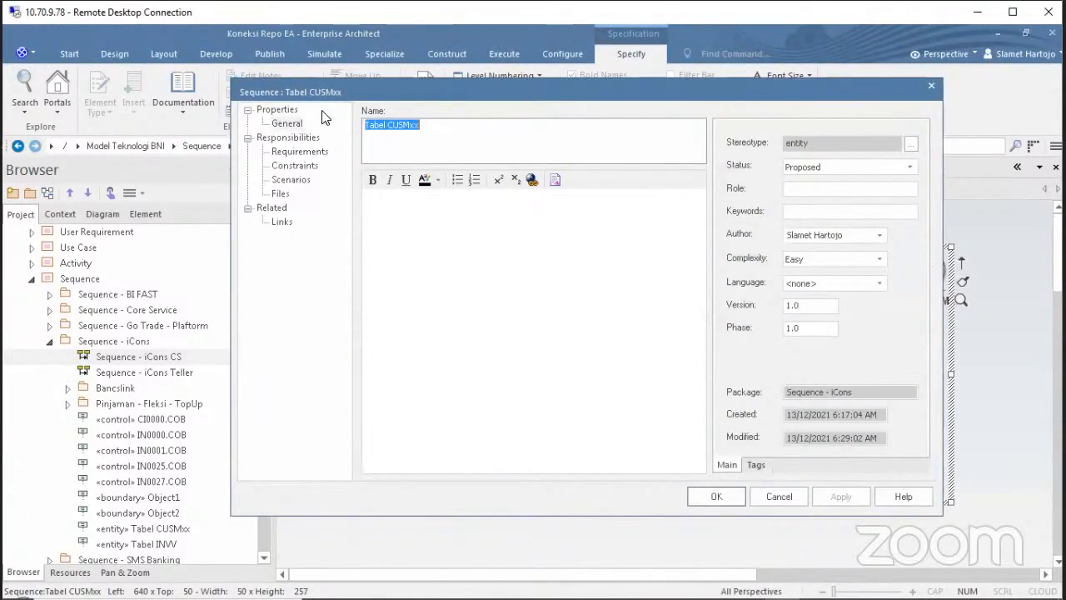
click(931, 83)
click(1011, 295)
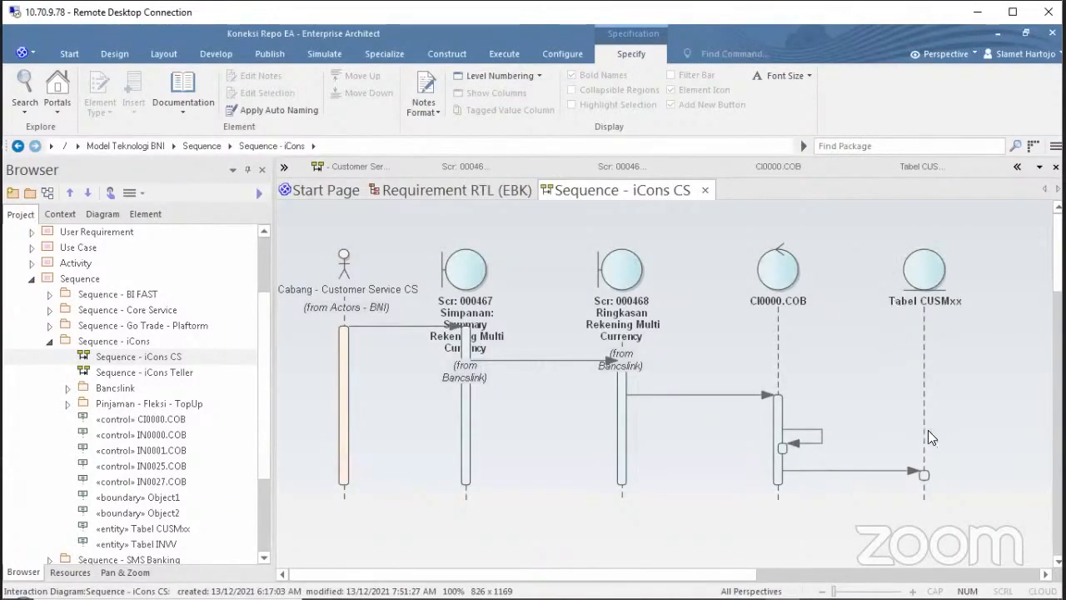
click(925, 288)
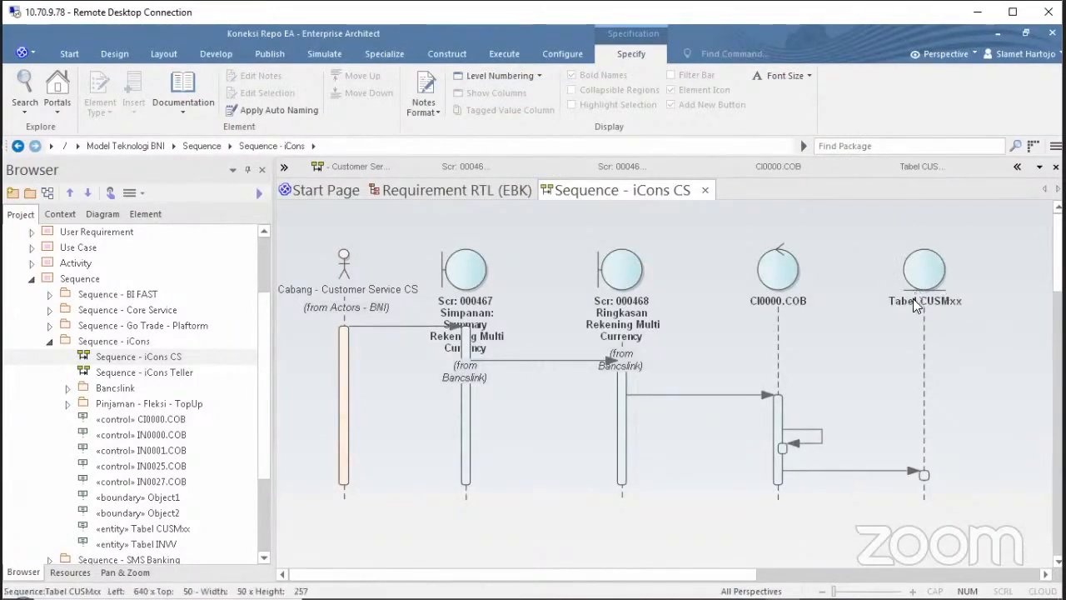
click(996, 285)
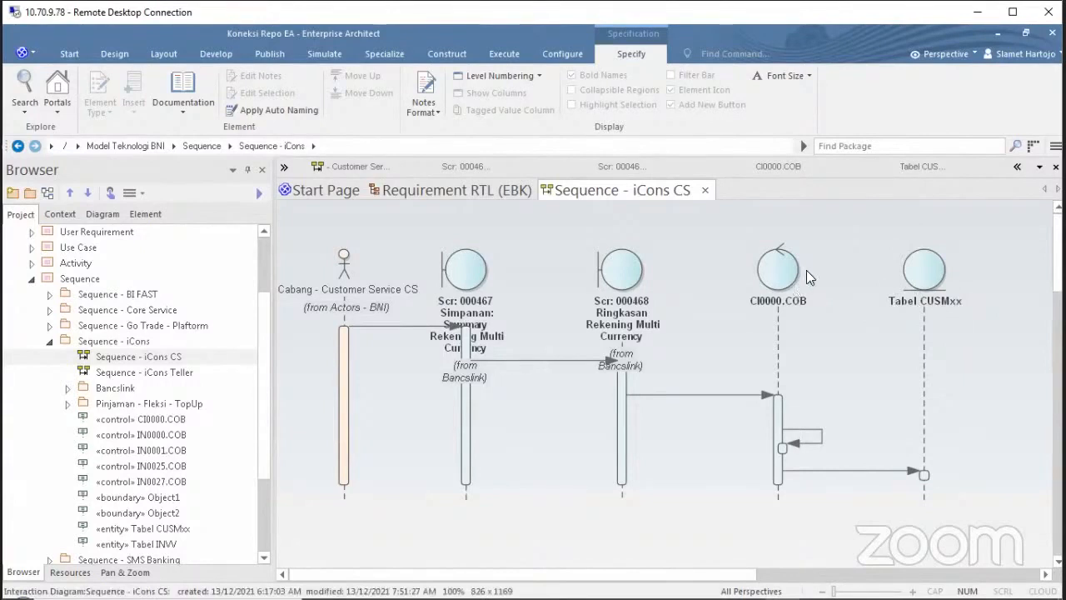
click(779, 272)
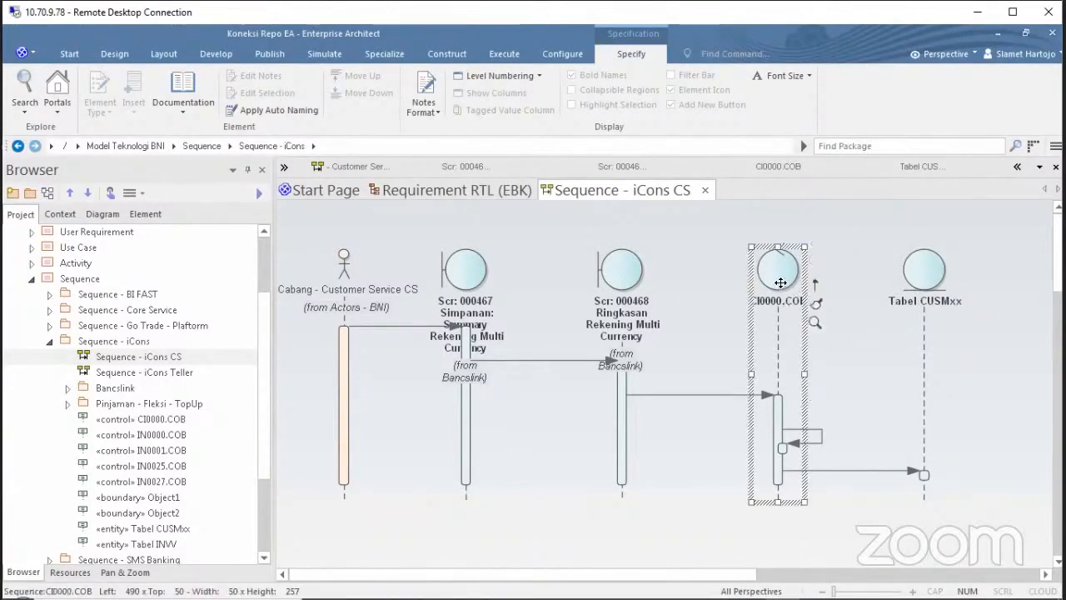
double_click(781, 283)
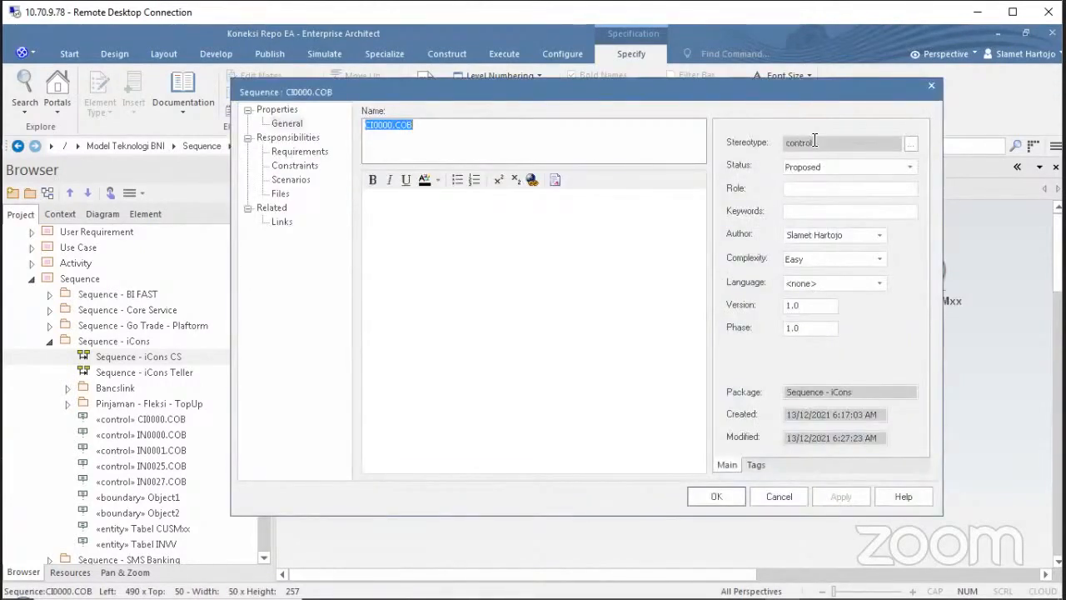
click(796, 496)
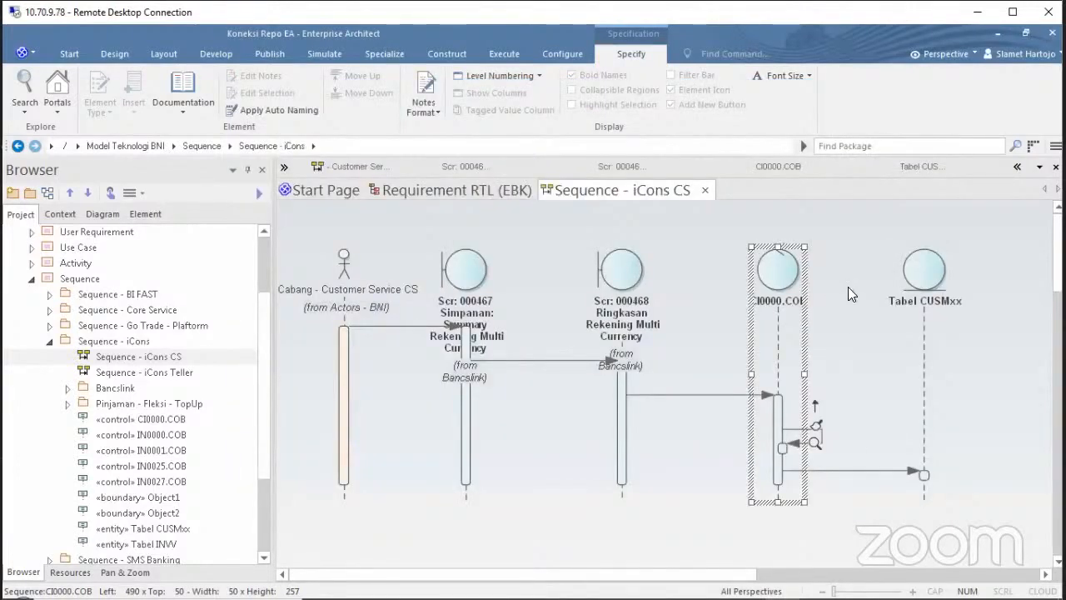
click(848, 286)
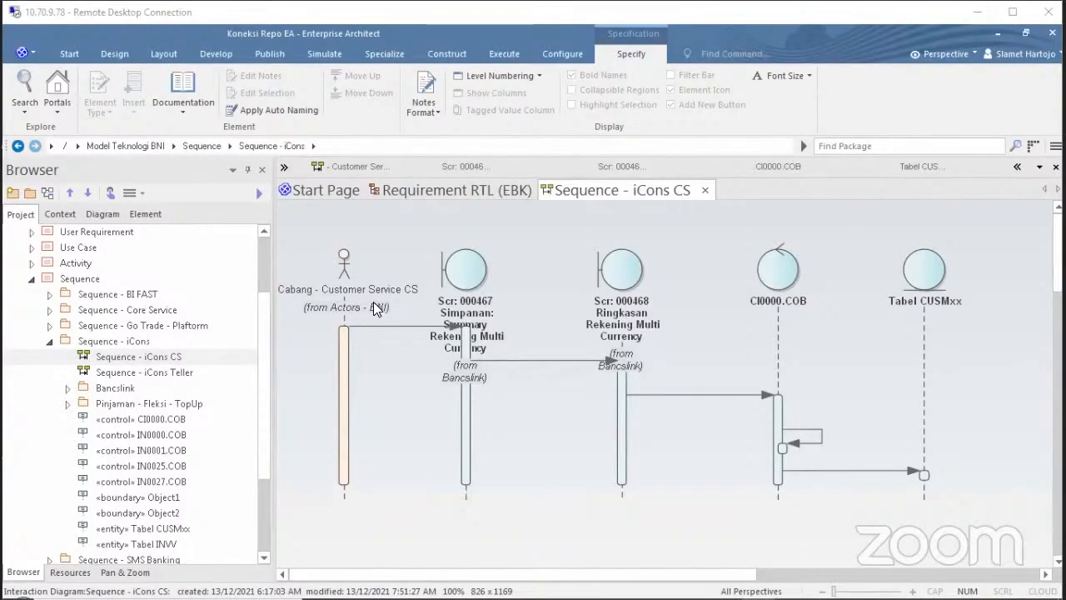
click(345, 250)
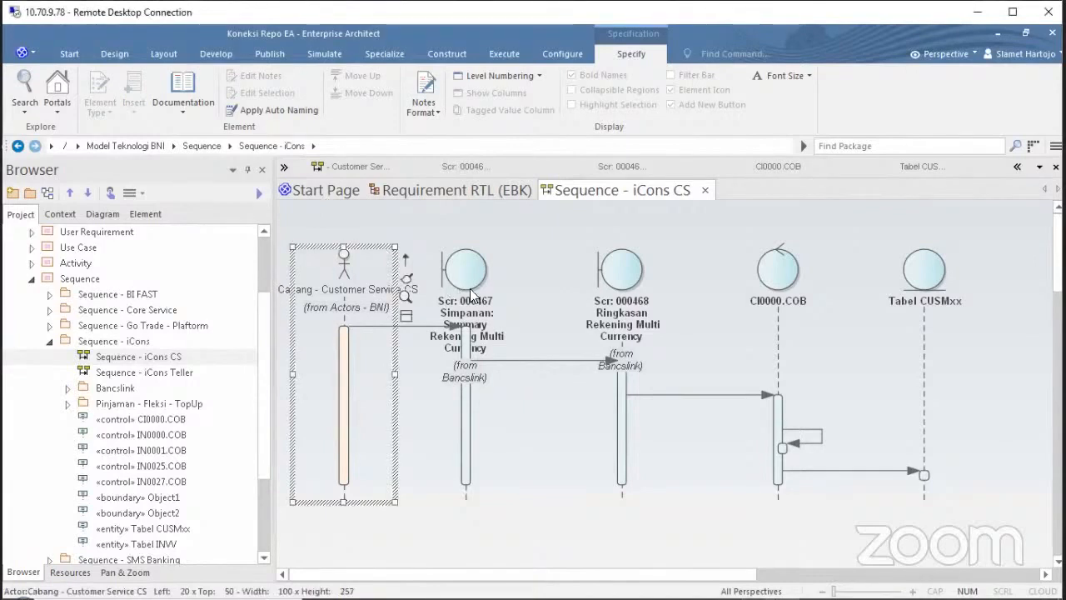
click(605, 268)
double_click(601, 263)
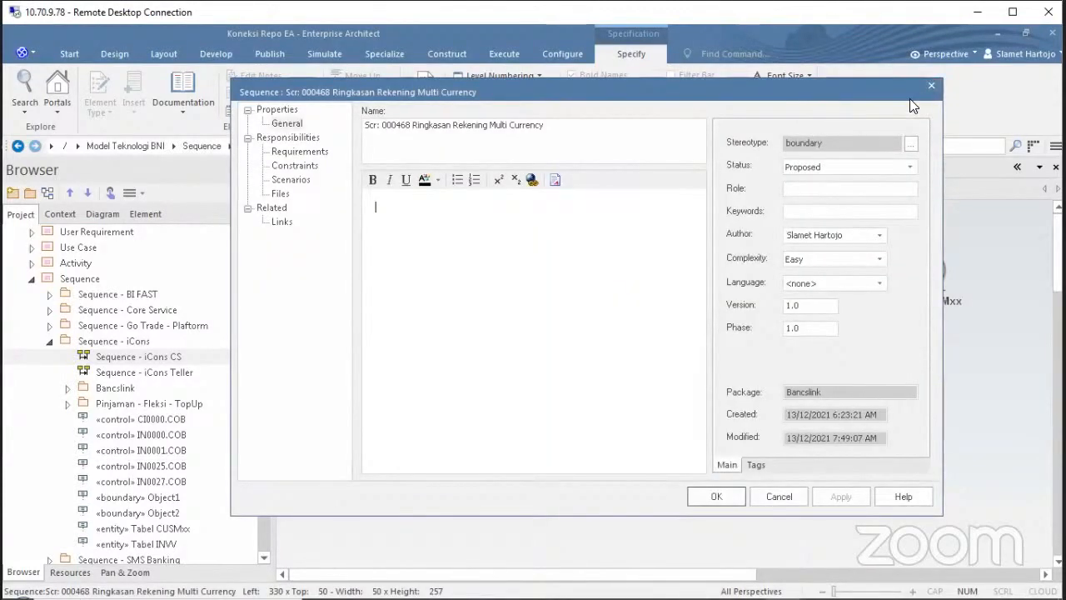
key(Escape)
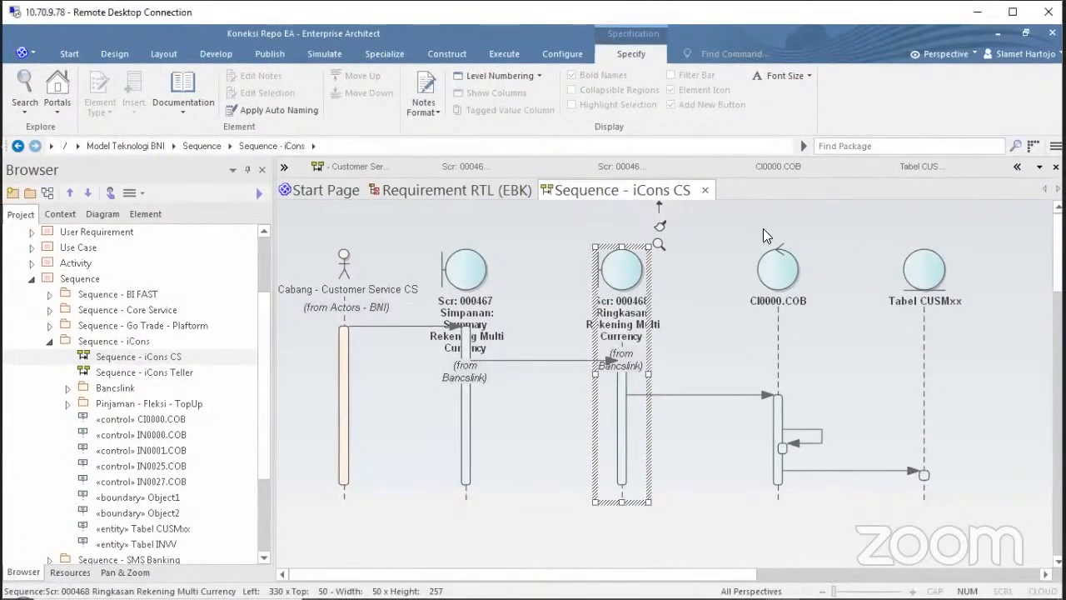
double_click(622, 269)
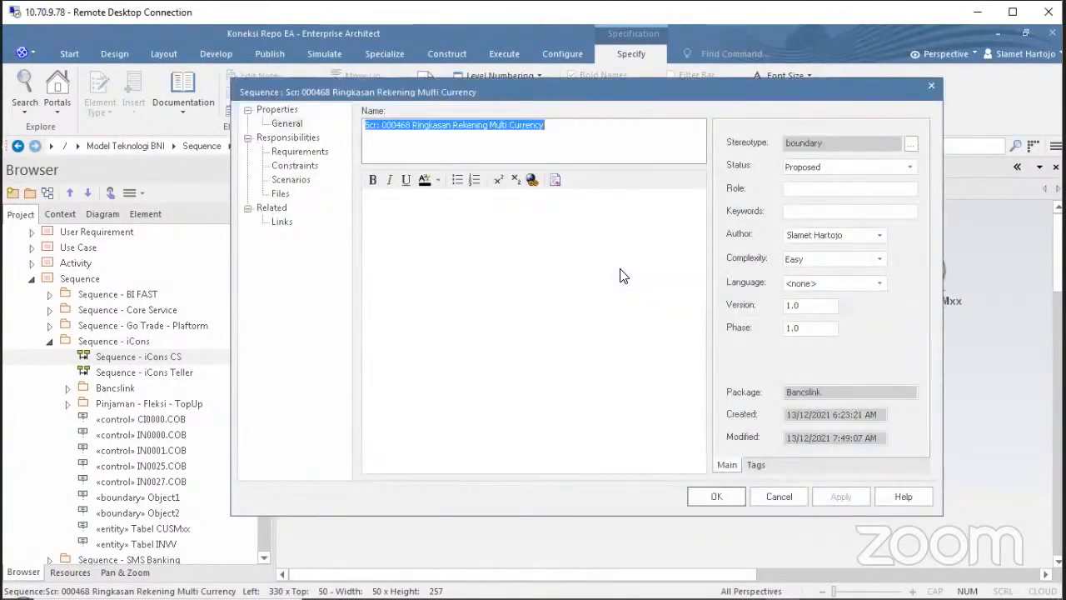
click(785, 496)
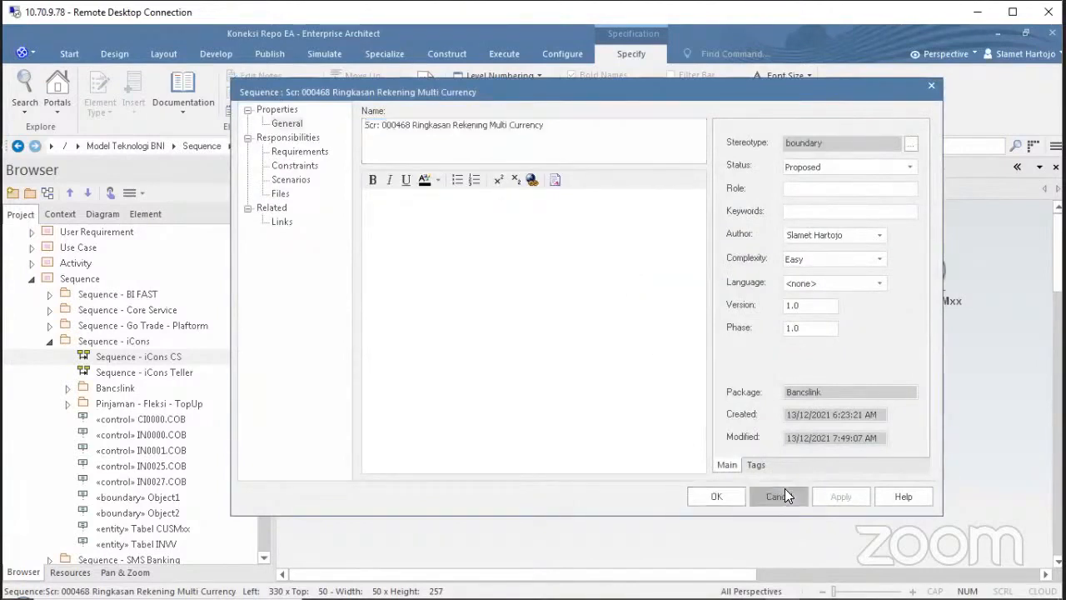
click(373, 269)
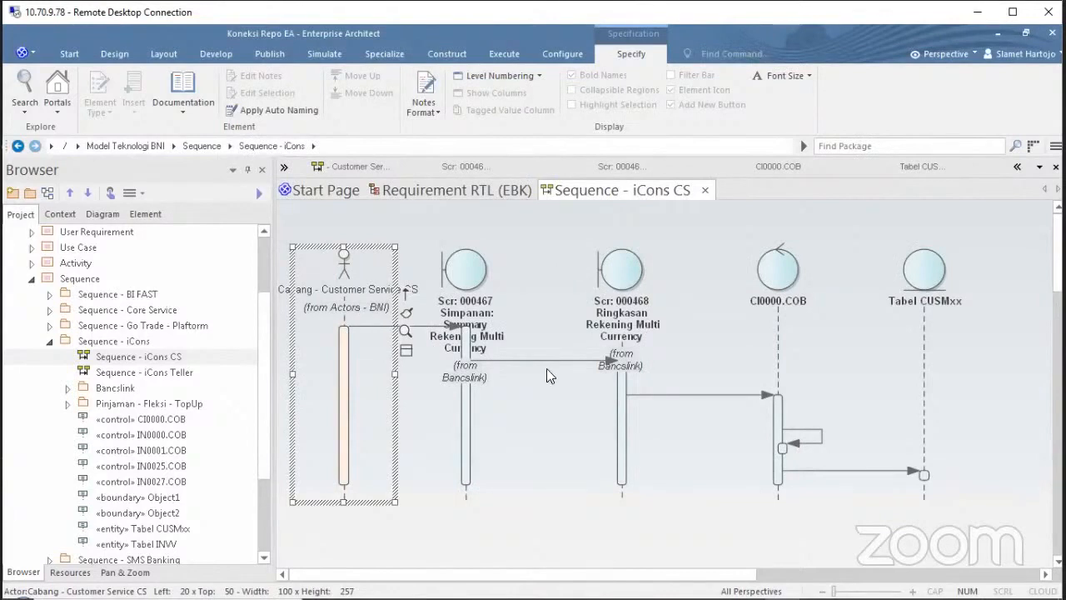
click(785, 283)
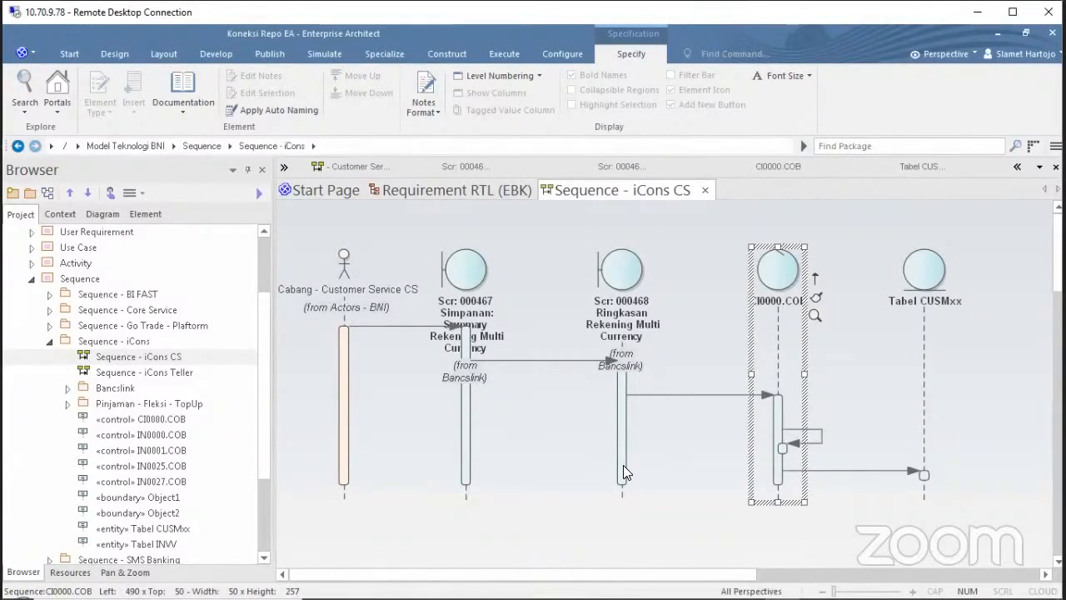
click(627, 320)
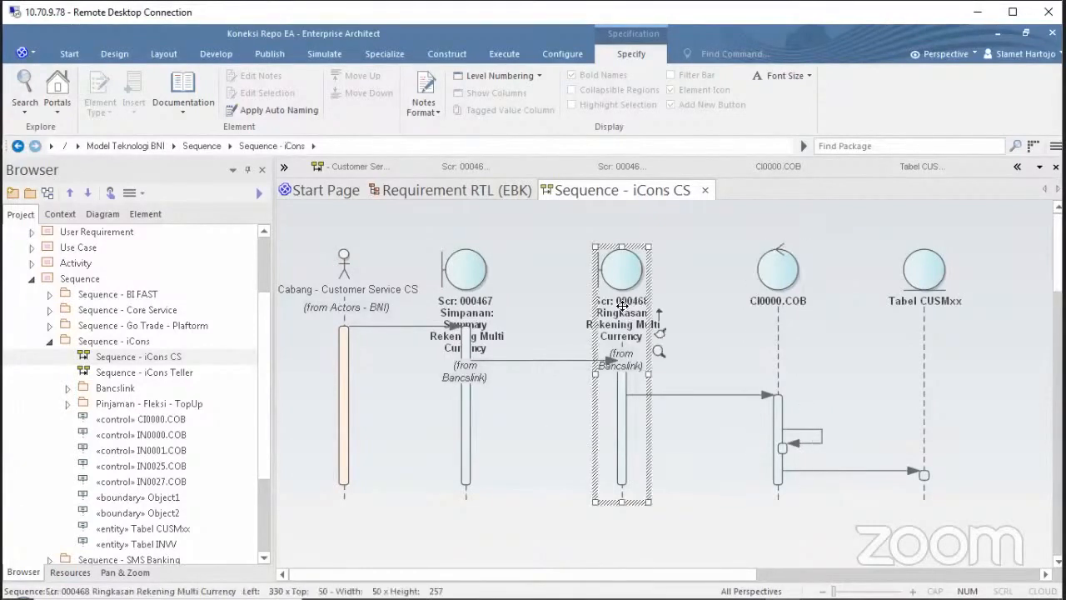
click(787, 284)
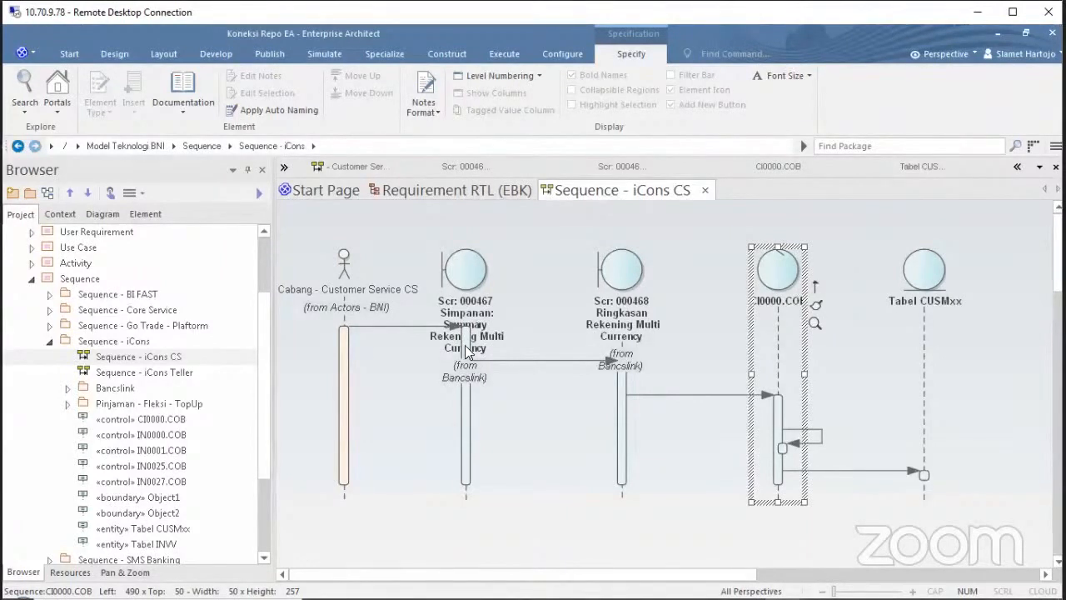
click(344, 261)
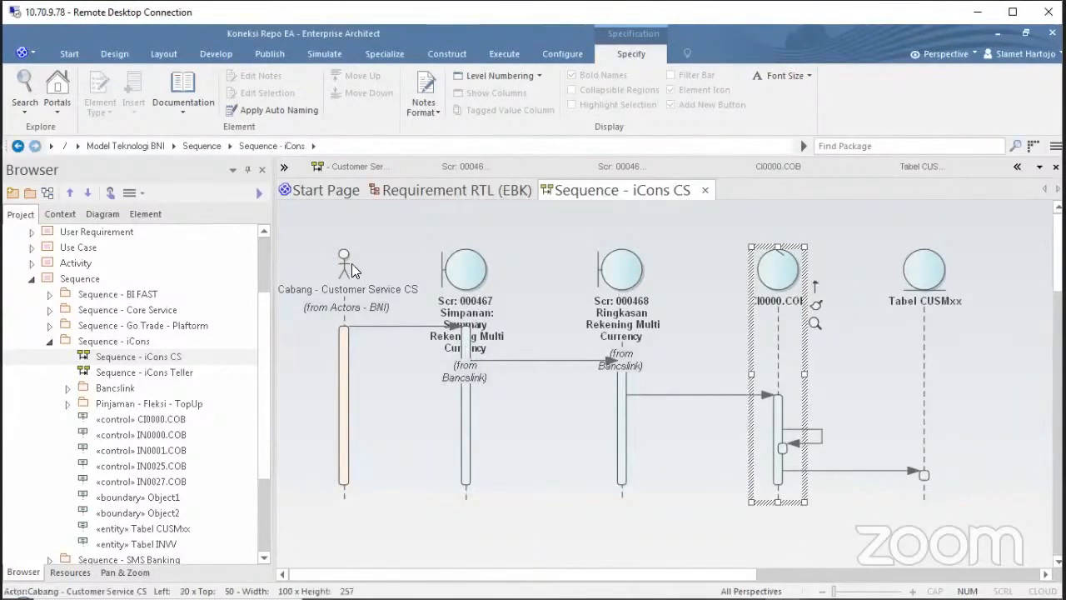
click(474, 293)
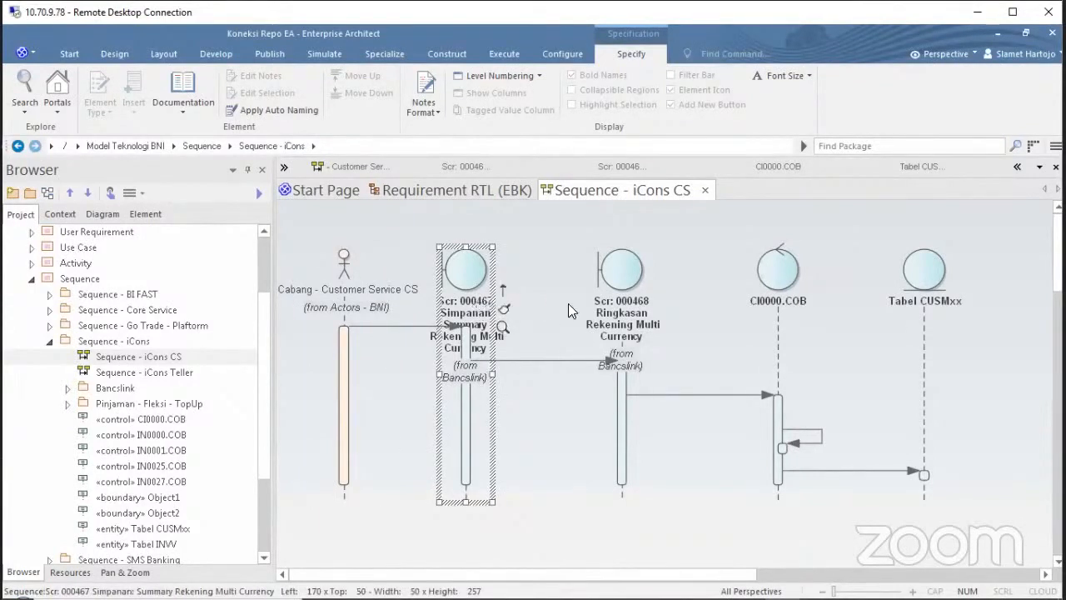
click(618, 311)
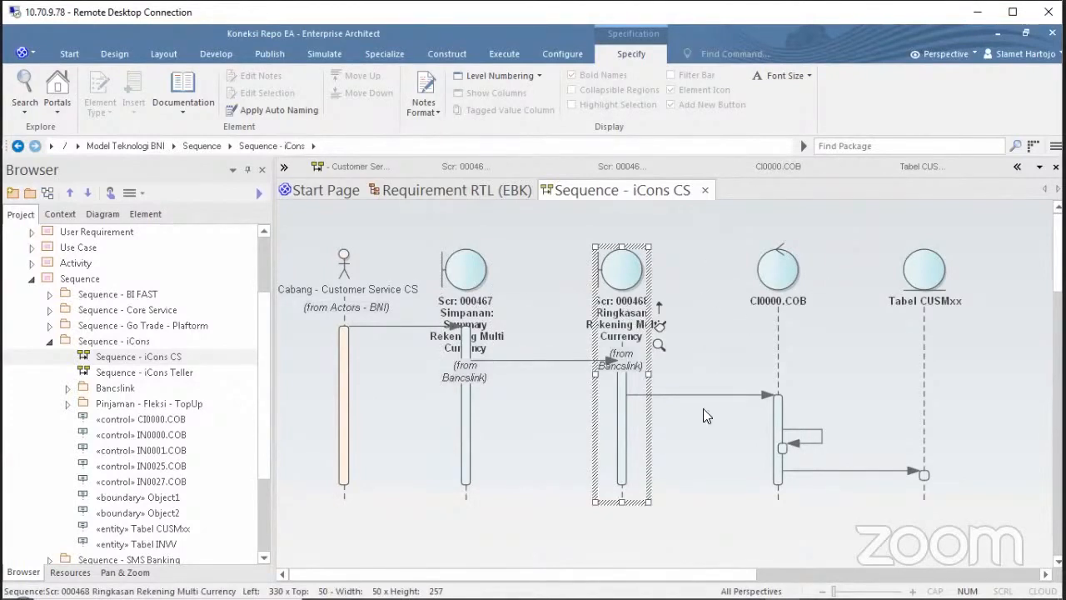
click(788, 301)
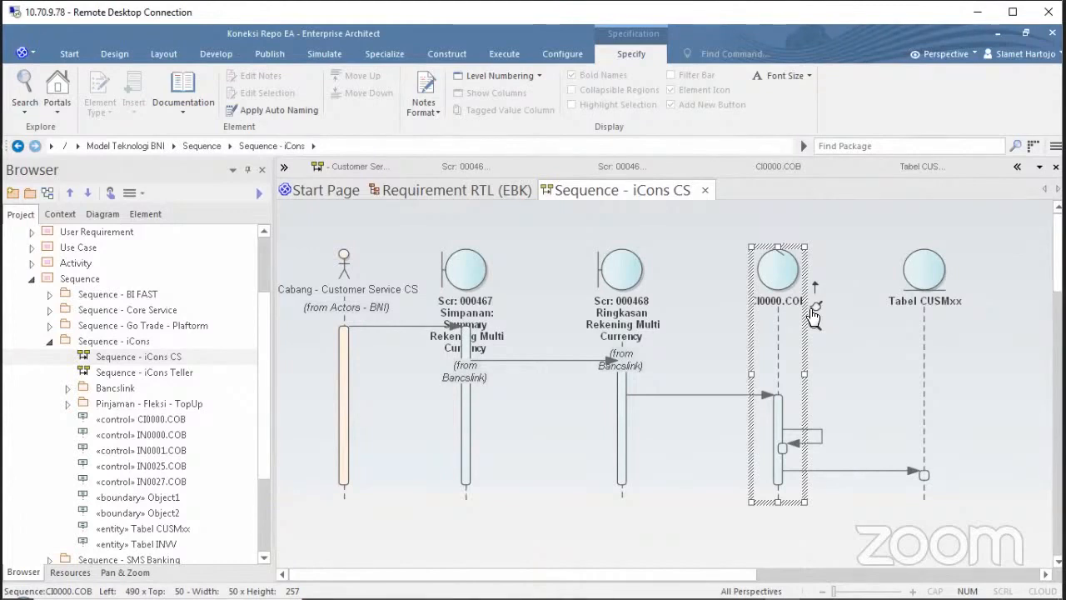
click(844, 248)
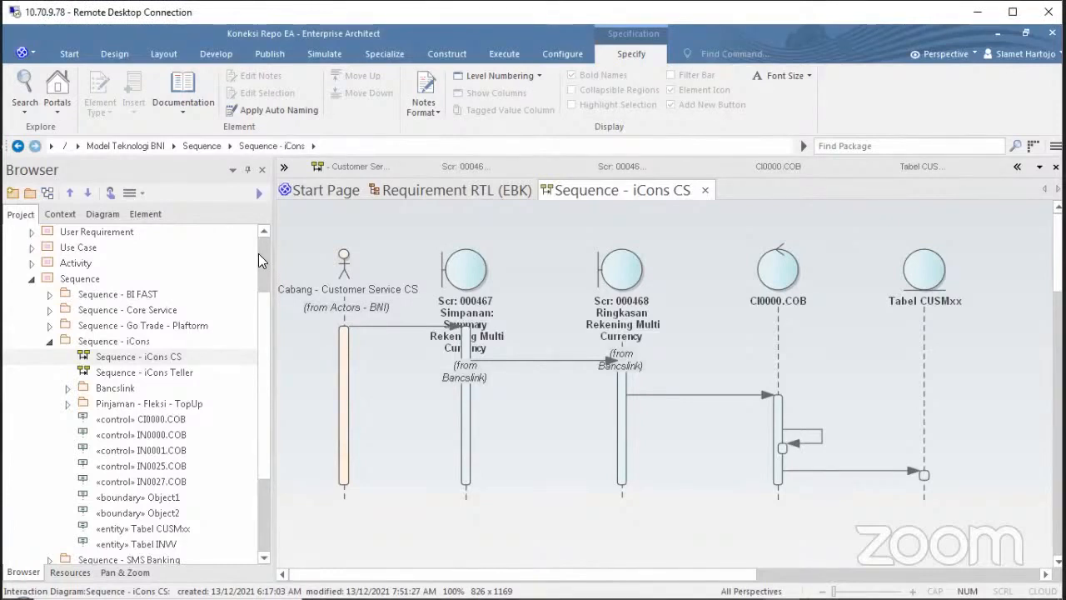
Expand User Requirement > Divisi TBS, then view and close the Requirement TBS diagram.
scroll(259, 254, up, 2)
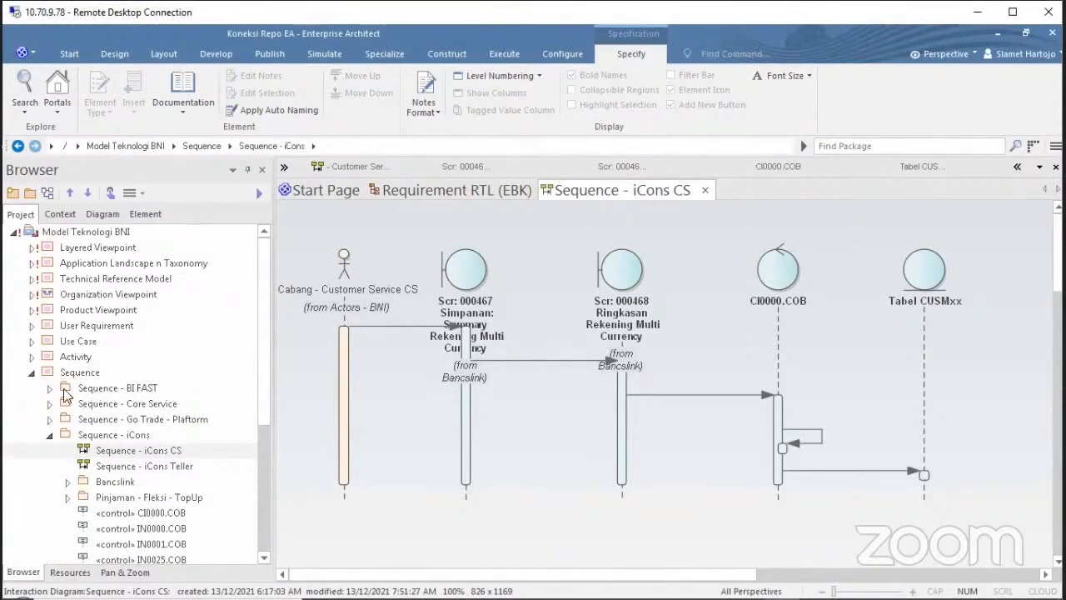
click(32, 326)
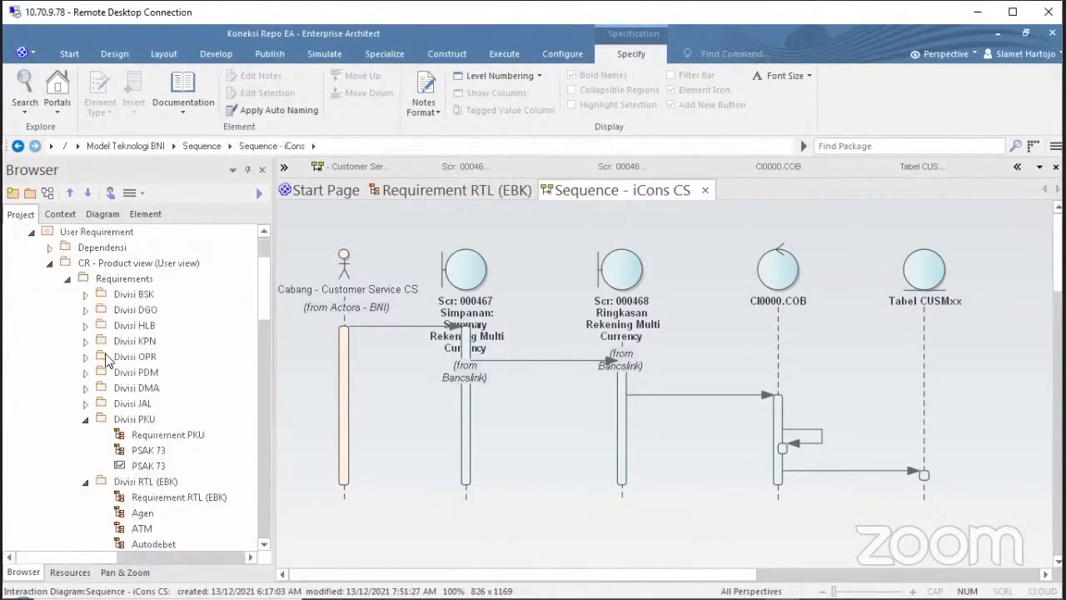
click(86, 421)
scroll(191, 414, down, 11)
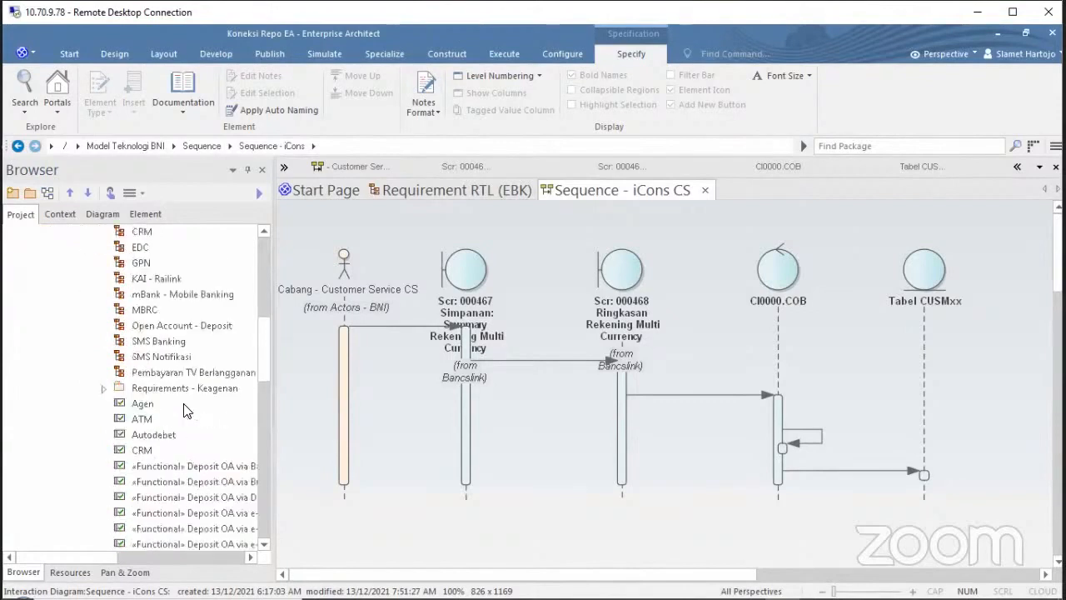
scroll(180, 403, down, 4)
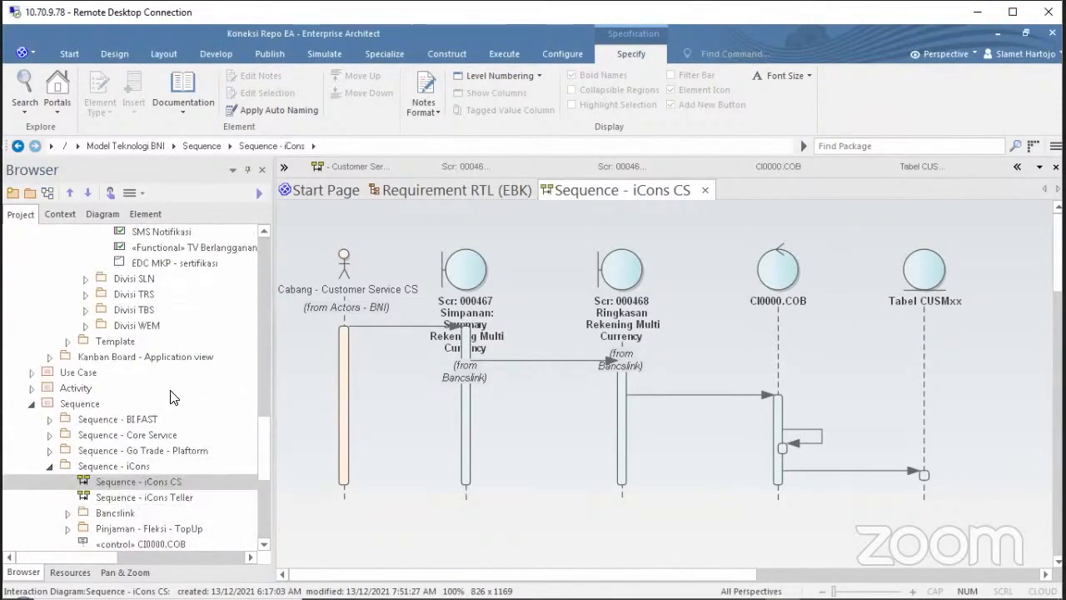
click(86, 309)
double_click(171, 325)
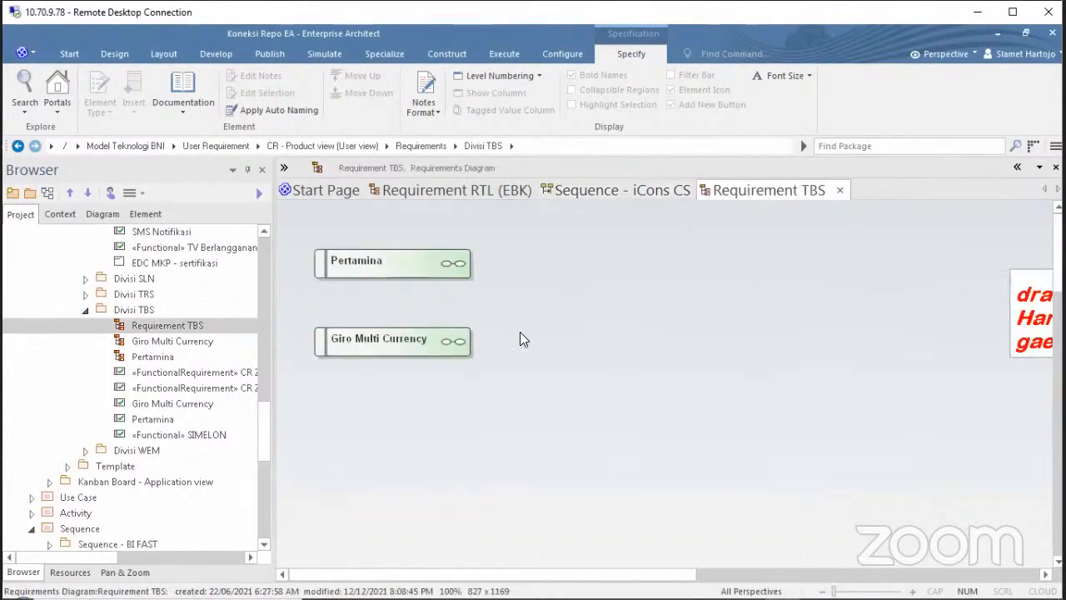
click(840, 190)
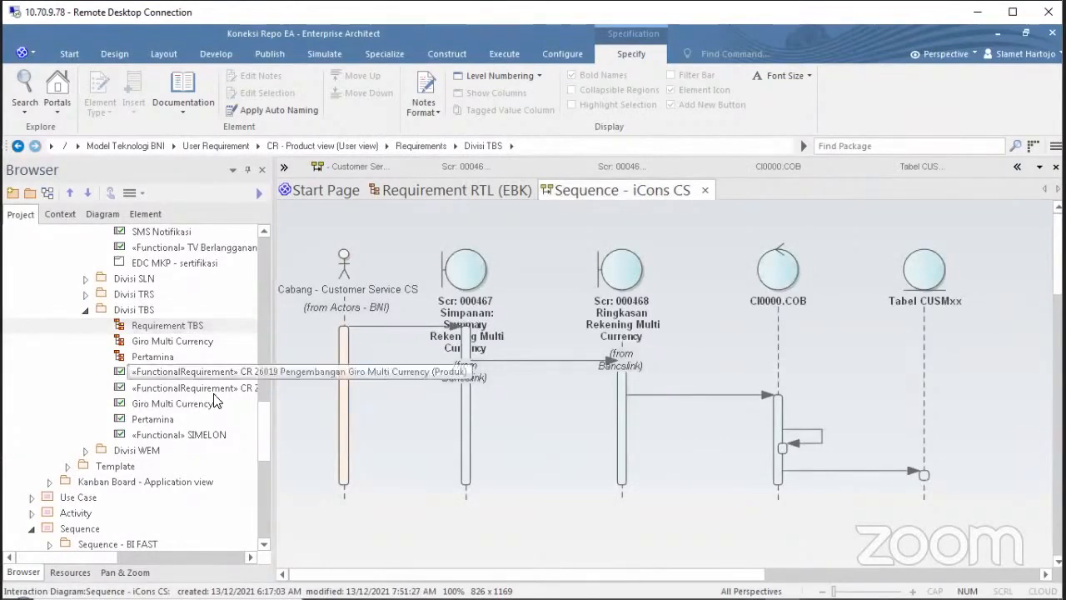
Open the Giro Multi Currency diagram and zoom out three steps via Pan & Zoom.
double_click(184, 345)
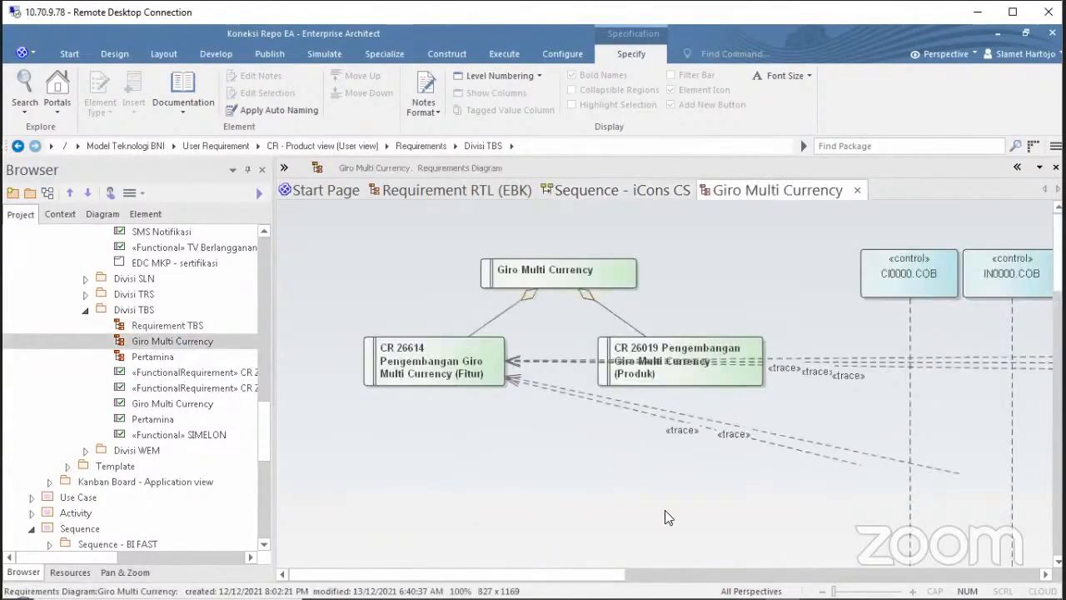
click(133, 573)
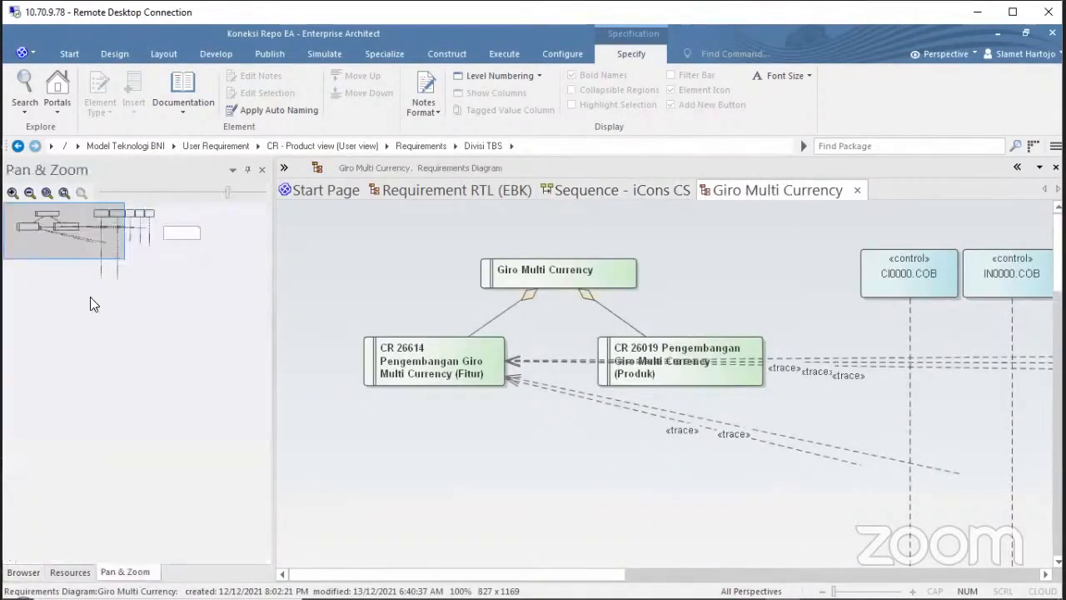
click(29, 196)
click(29, 196)
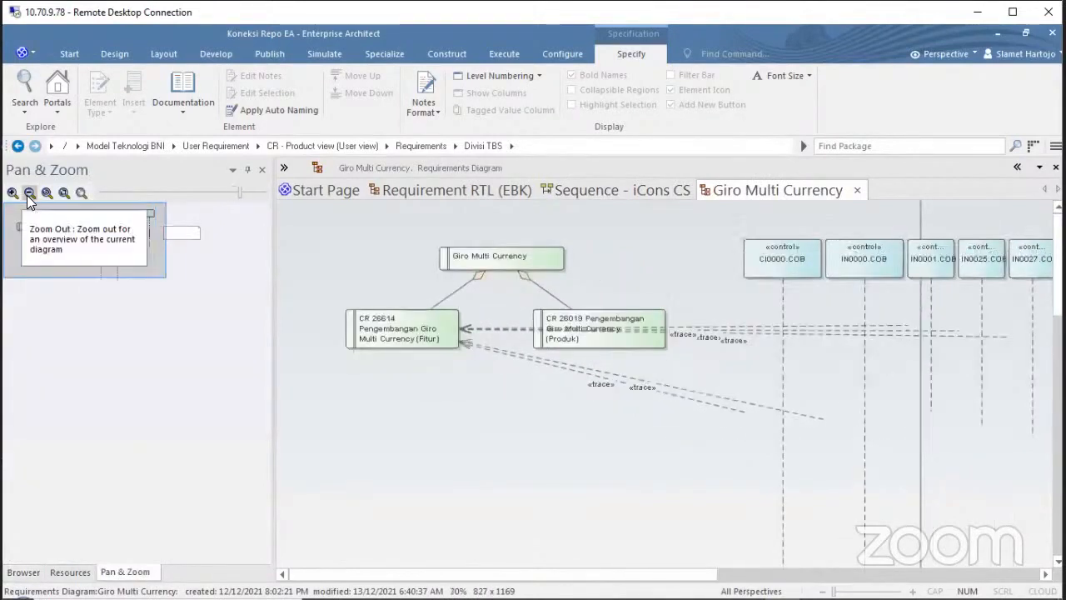
click(29, 195)
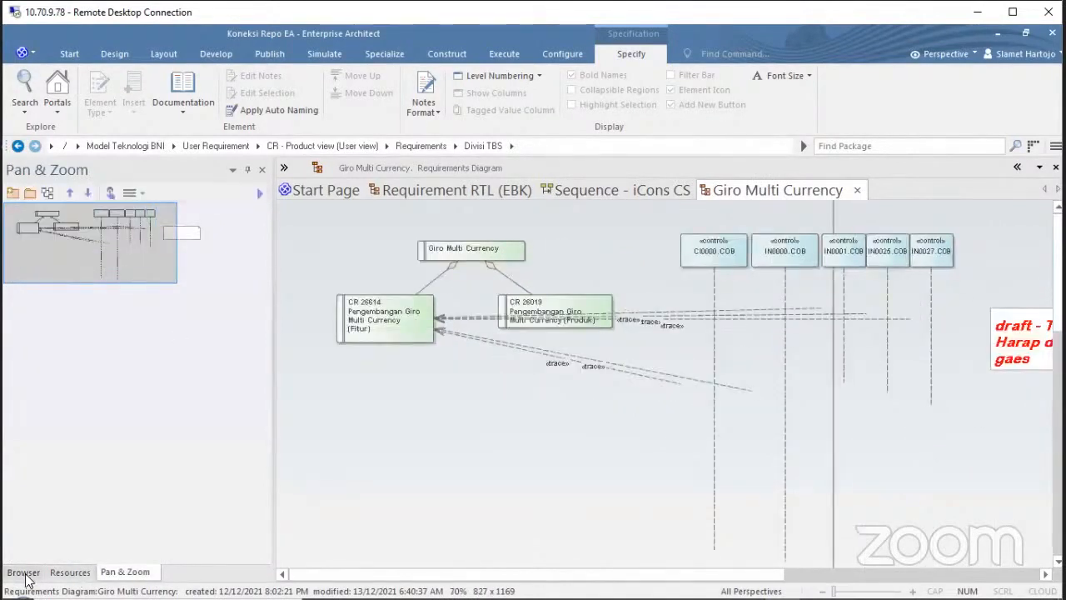
click(23, 572)
Inspect the CR 26614 and CR 26019 requirements on the diagram.
click(380, 310)
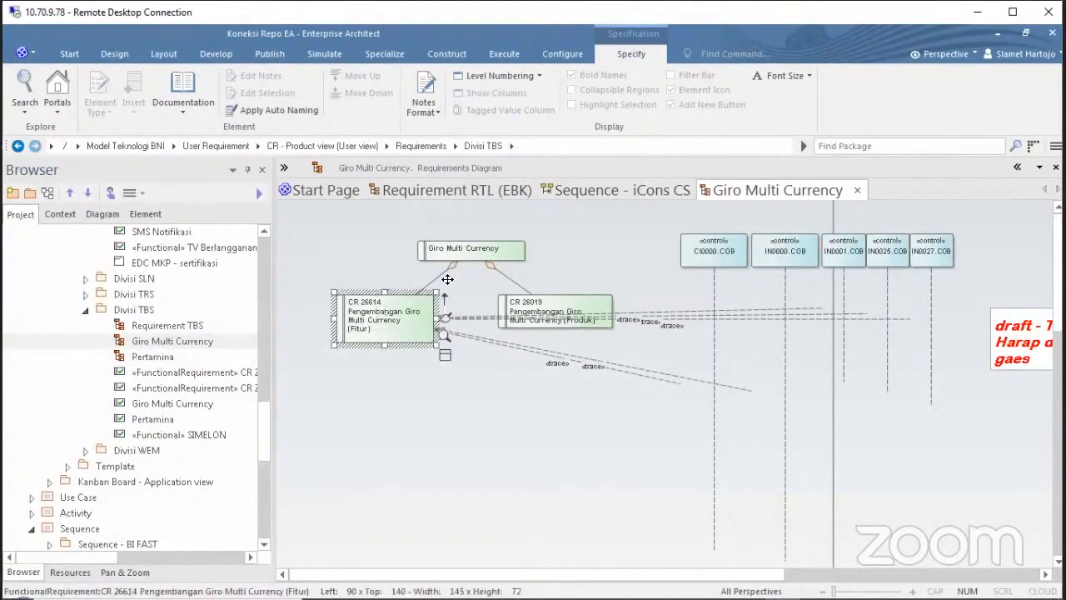
click(459, 262)
click(590, 311)
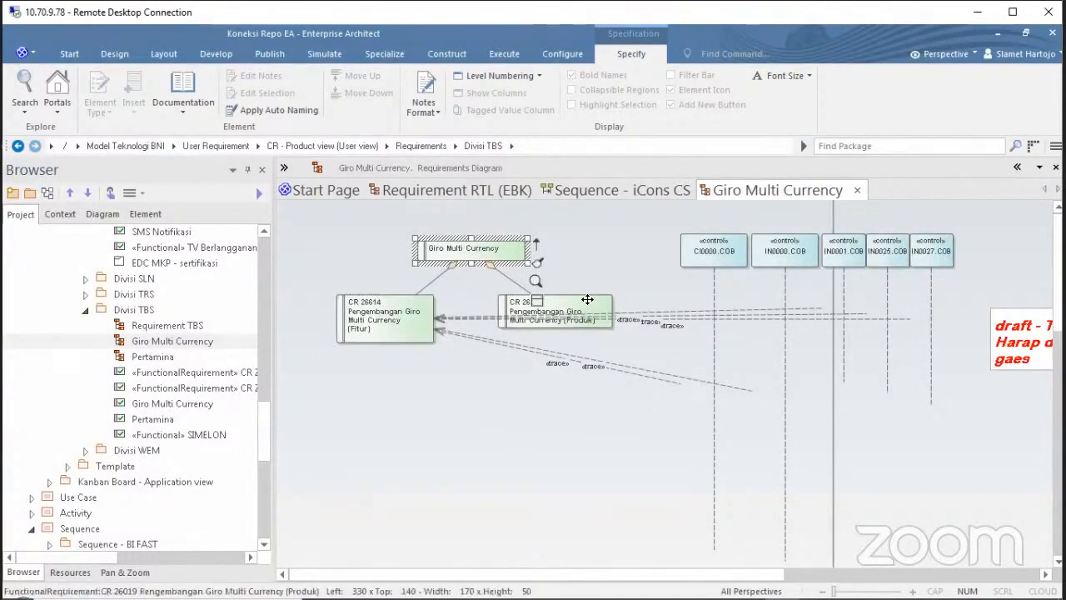
click(382, 318)
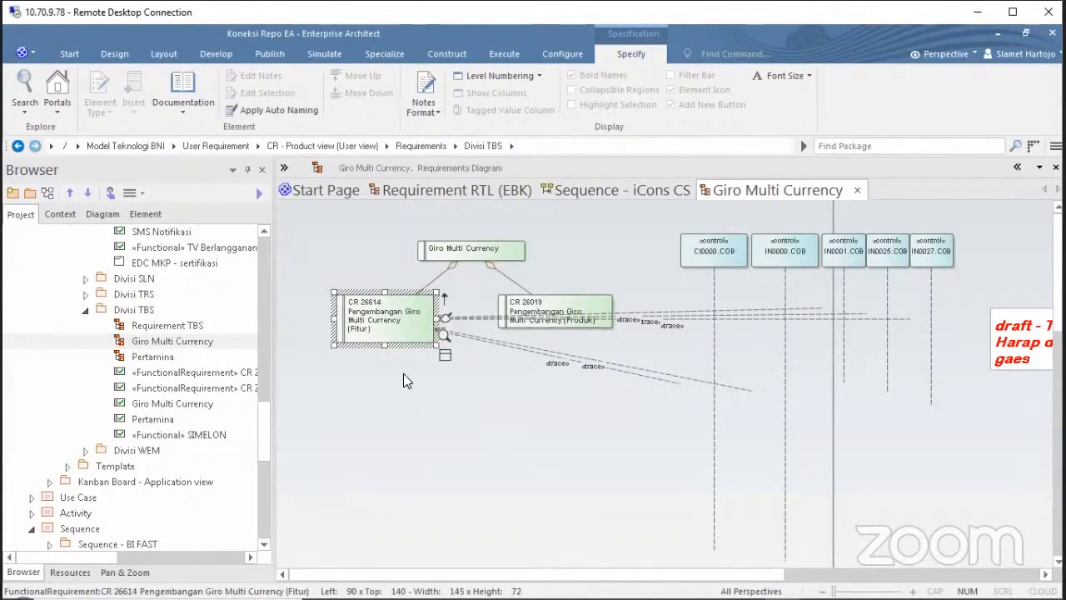
click(531, 307)
click(392, 321)
Use Switch View > Switch to Relation Matrix View on the Giro Multi Currency diagram.
click(536, 422)
right_click(537, 423)
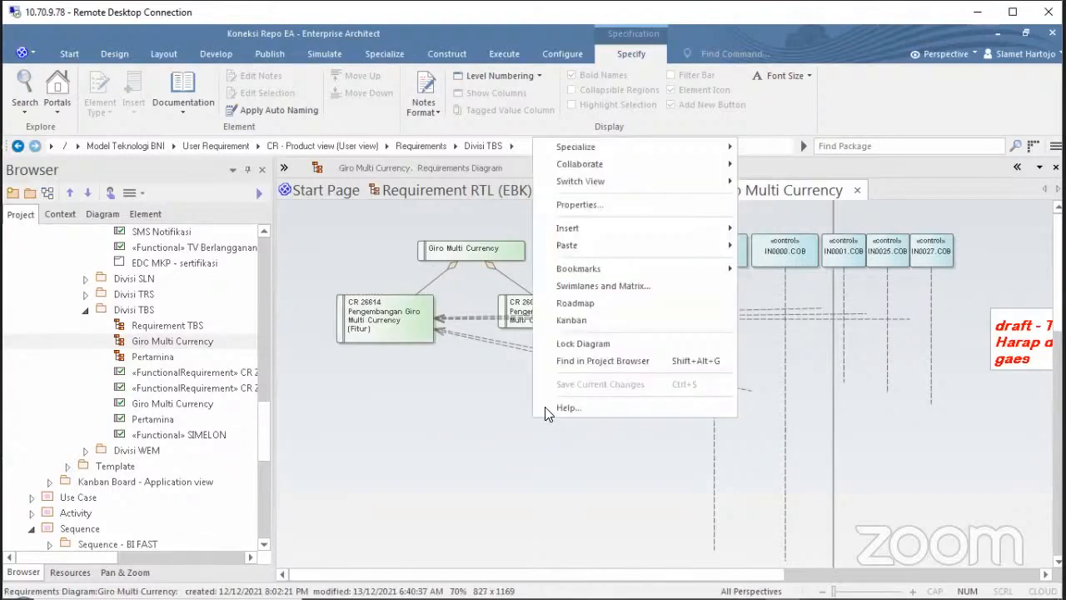
mouse_move(635, 186)
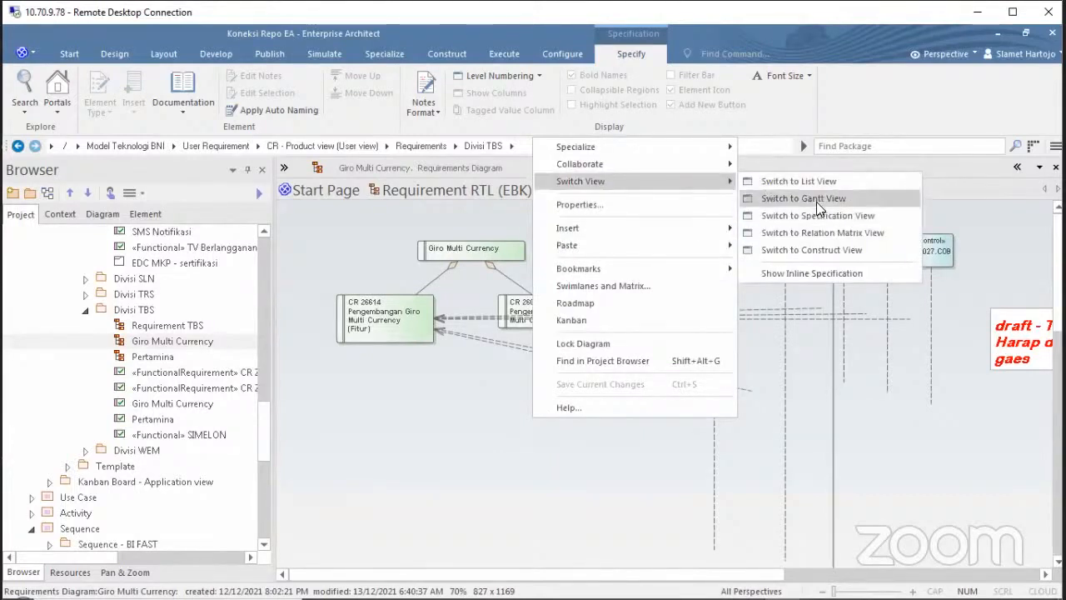
click(414, 438)
right_click(414, 438)
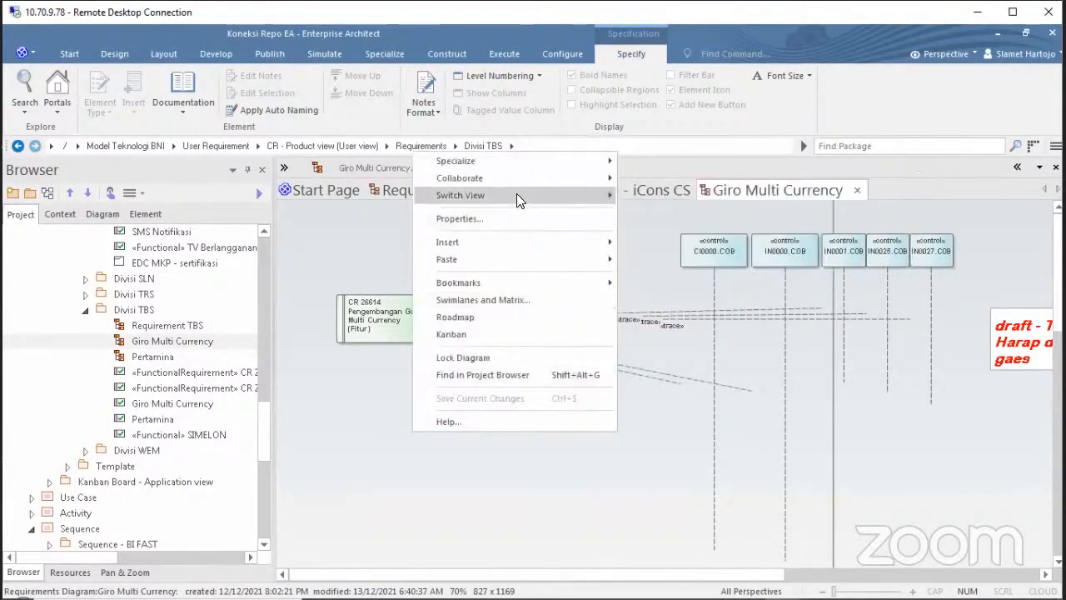
mouse_move(519, 198)
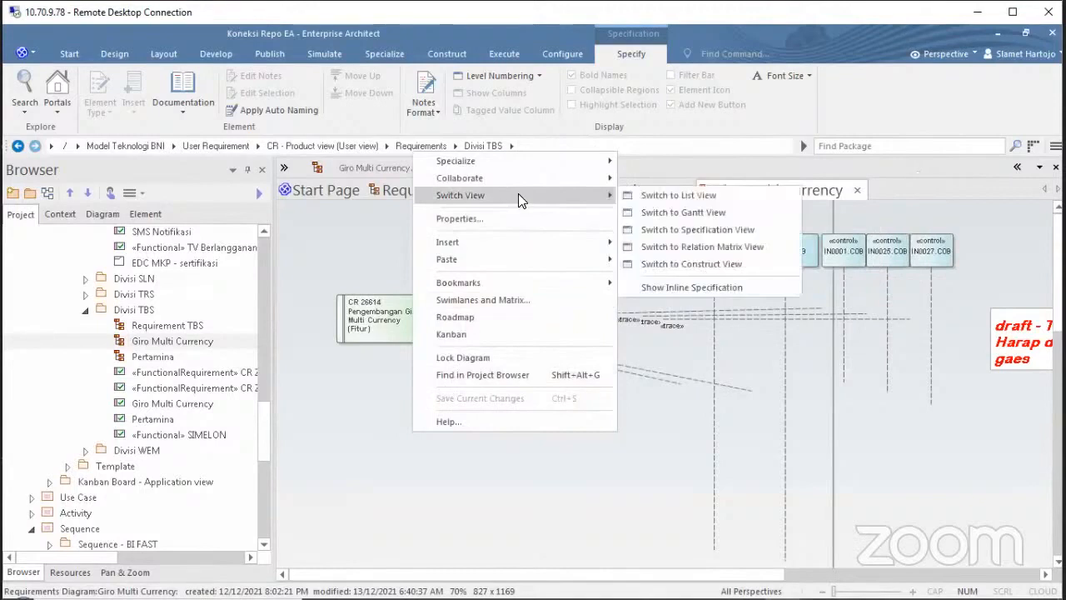
click(729, 253)
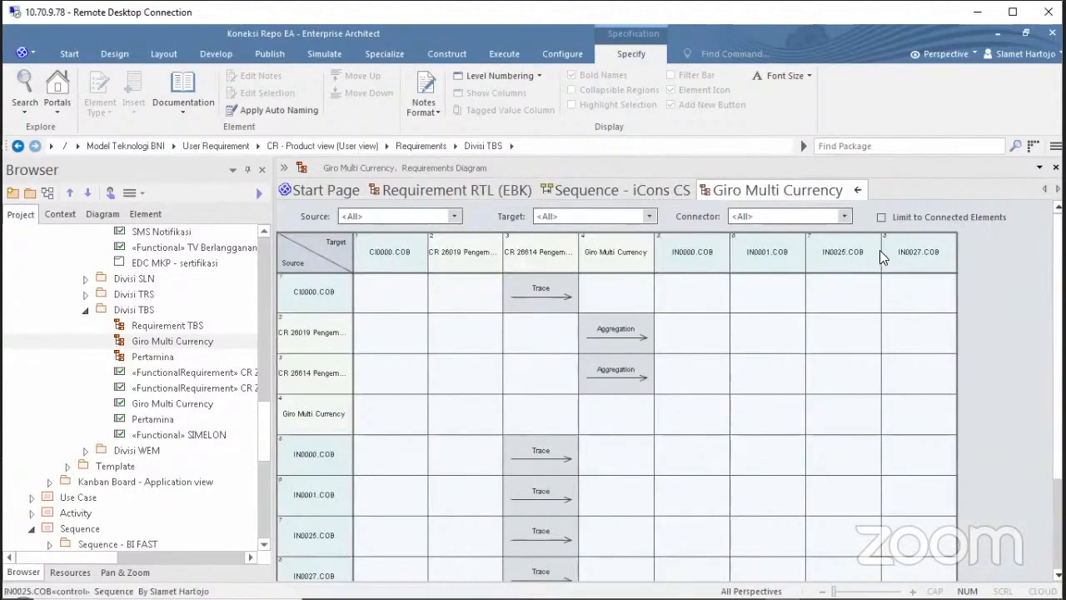
Limit the Giro Multi Currency matrix to connected elements, then return to its diagram view.
click(881, 217)
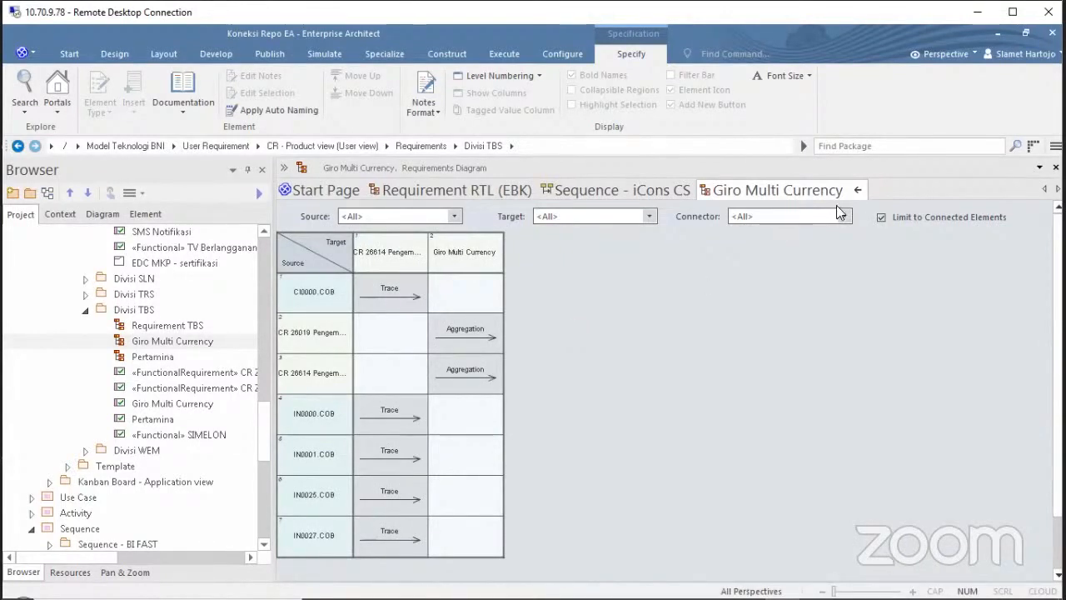
click(858, 192)
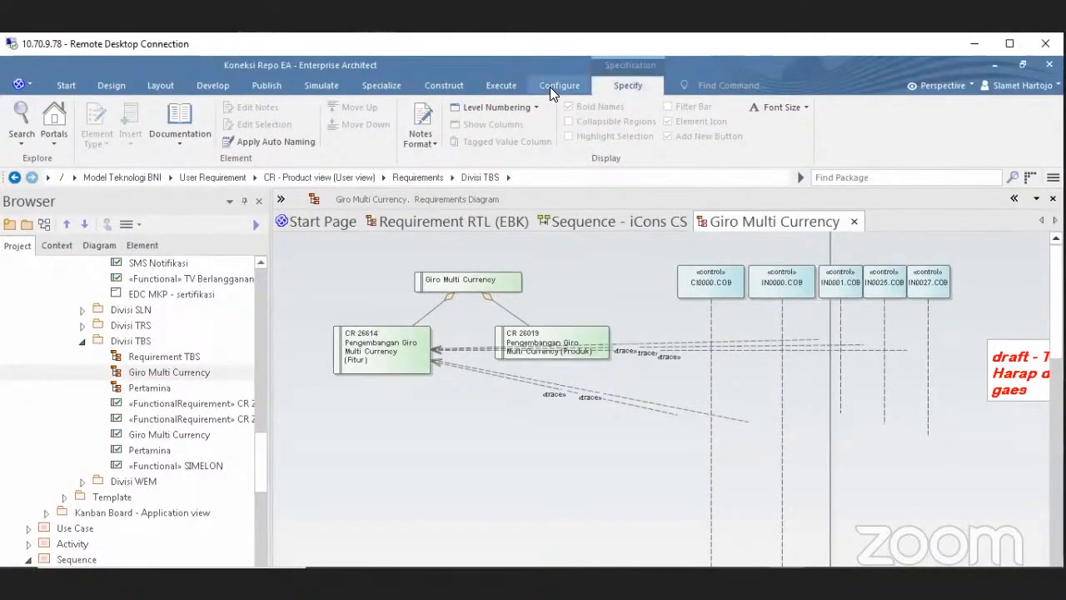
Browse the ribbon tabs, then open a Relationship Matrix via Design > Impact > Matrix.
click(554, 55)
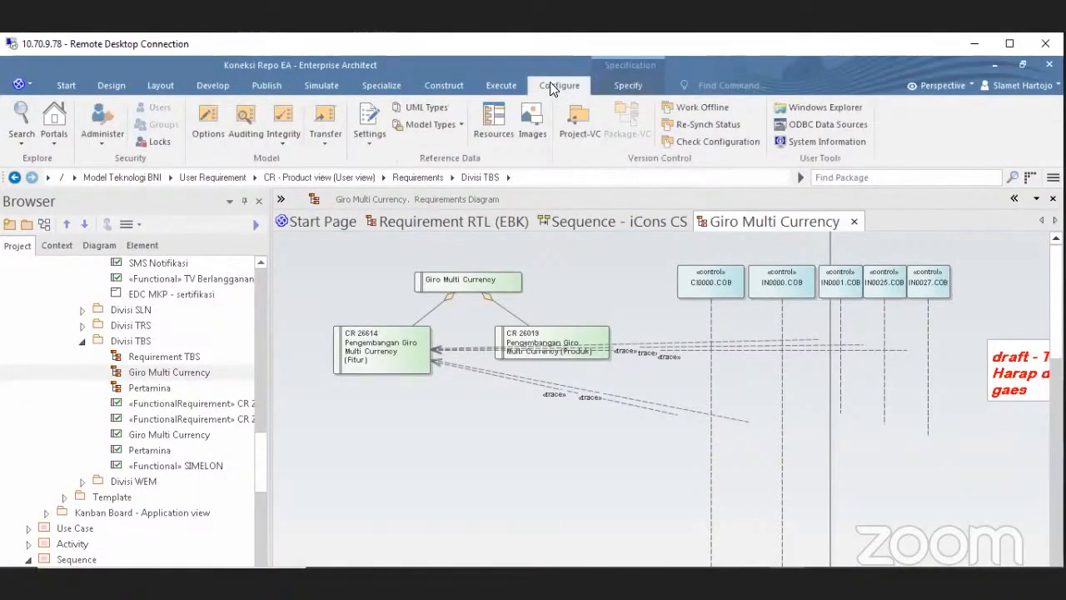
click(624, 84)
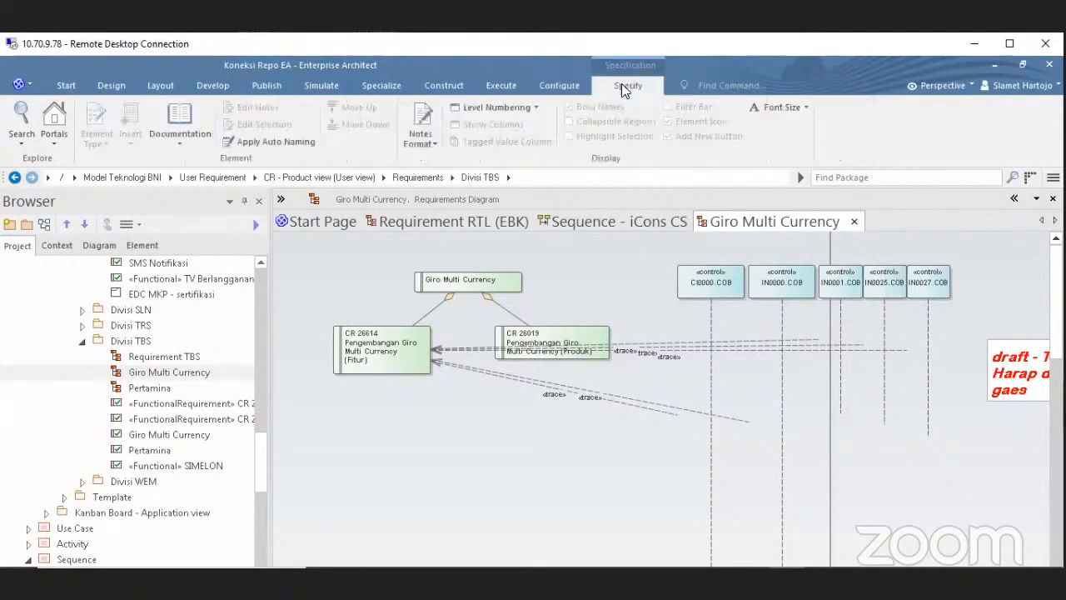
click(425, 87)
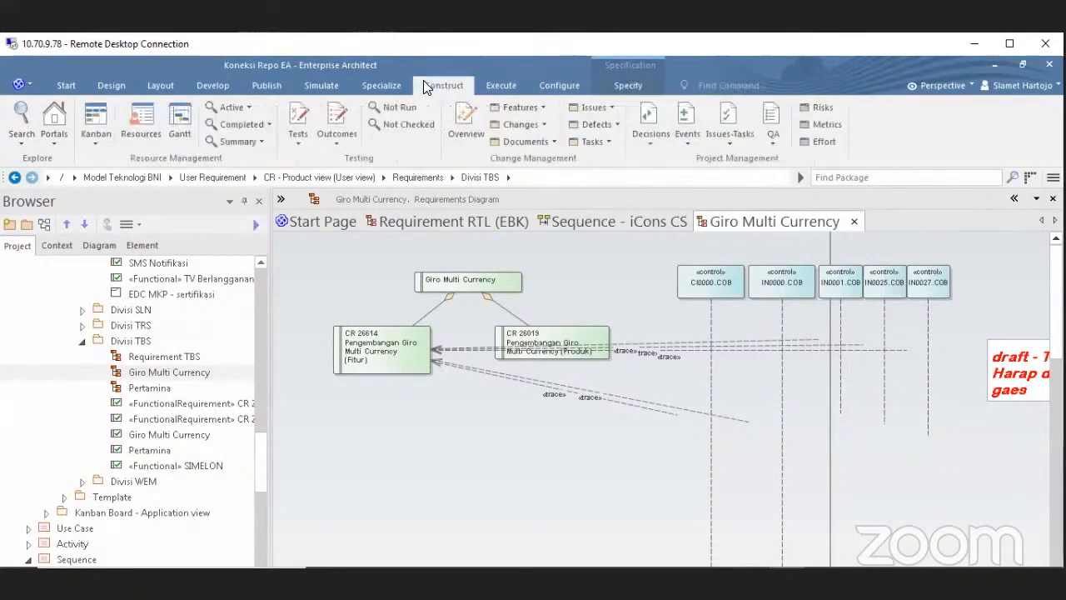
click(65, 85)
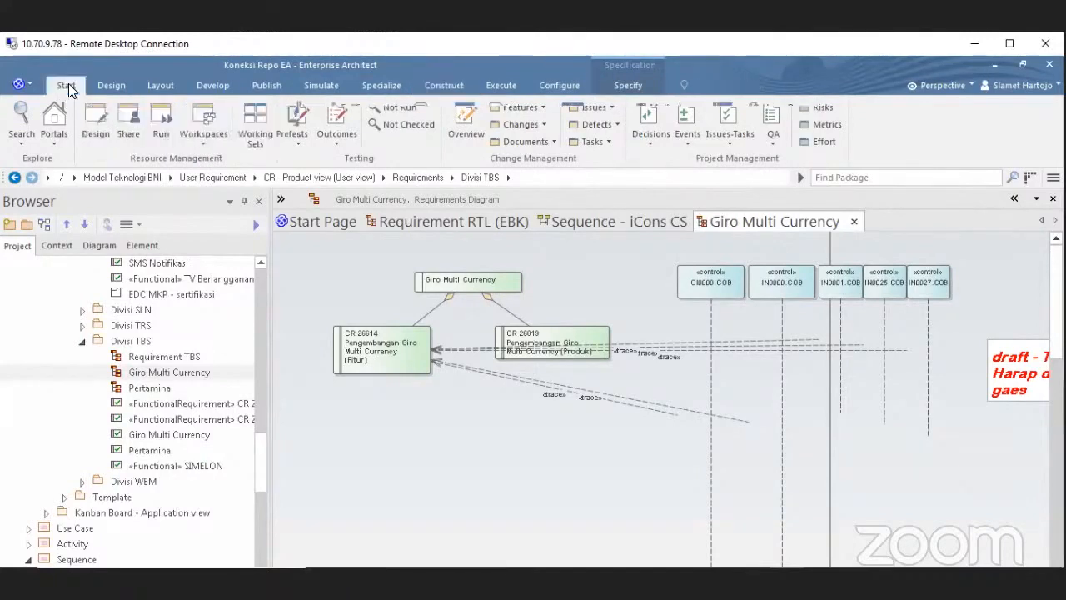
click(111, 83)
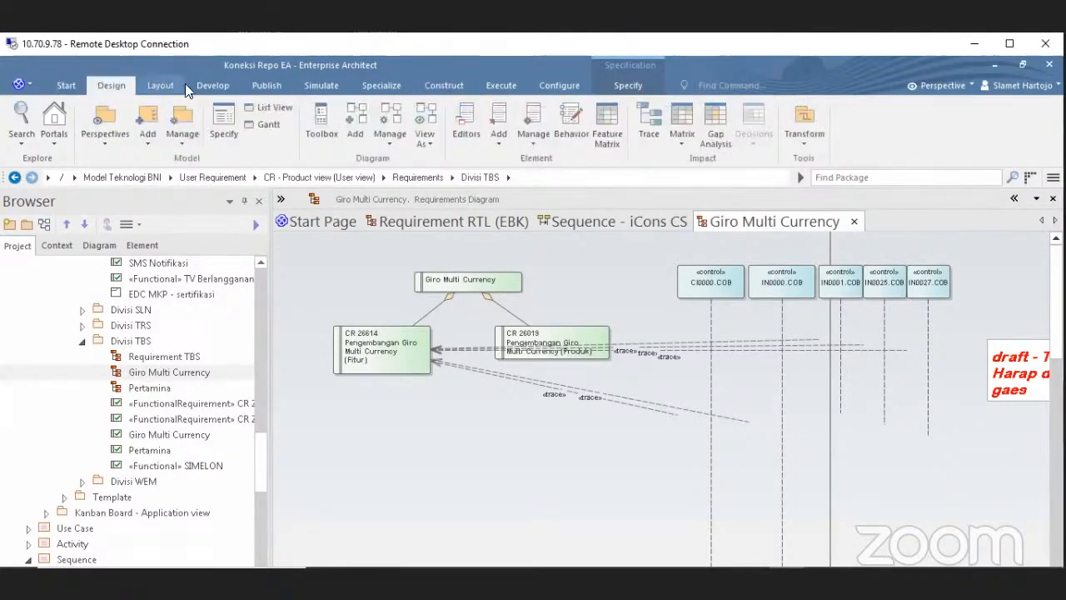
click(683, 117)
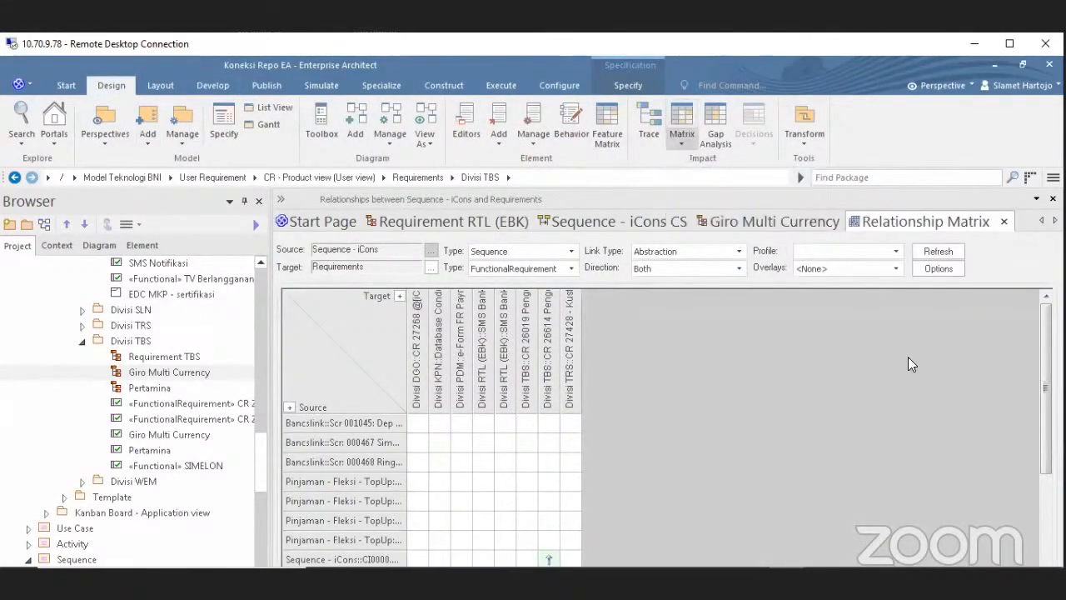
Apply the Req_n_Modul matrix profile and refresh the matrix.
click(896, 251)
click(860, 265)
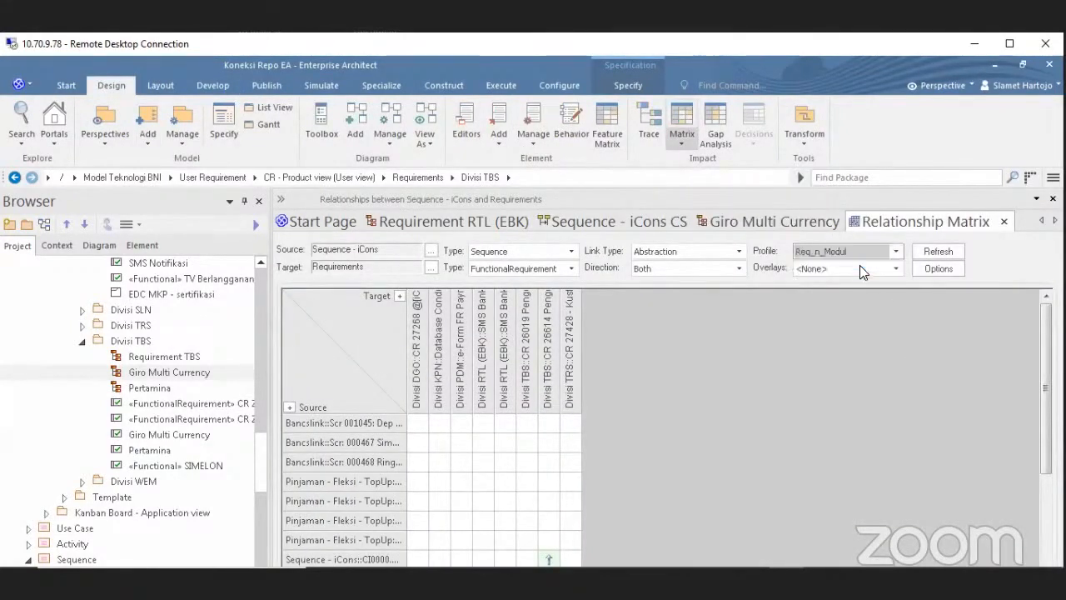
click(928, 252)
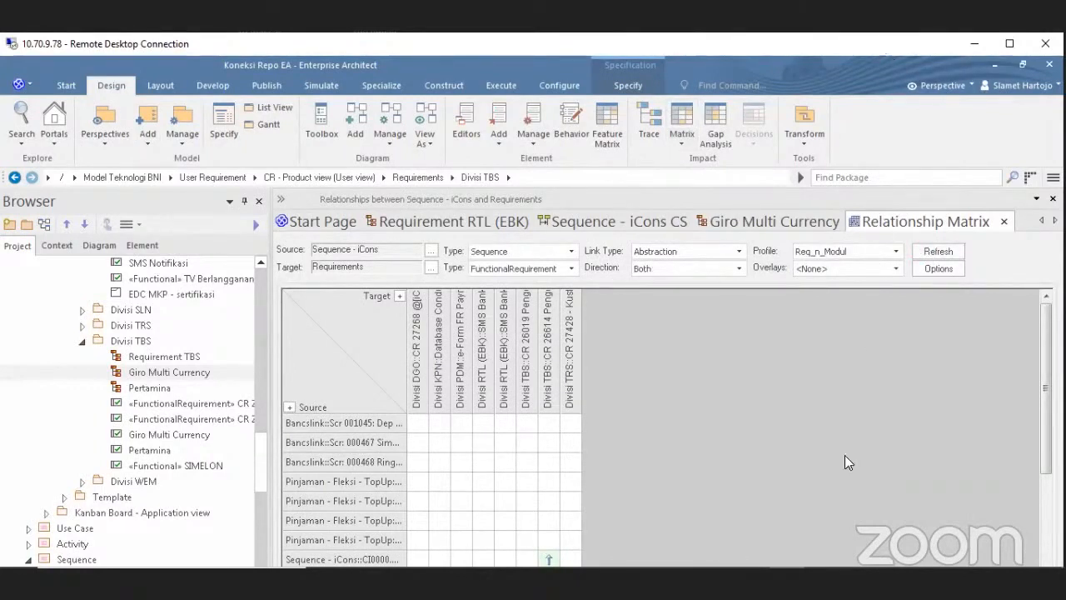
Scroll to the iCons COB rows and widen the source labels so names are readable.
scroll(434, 483, down, 4)
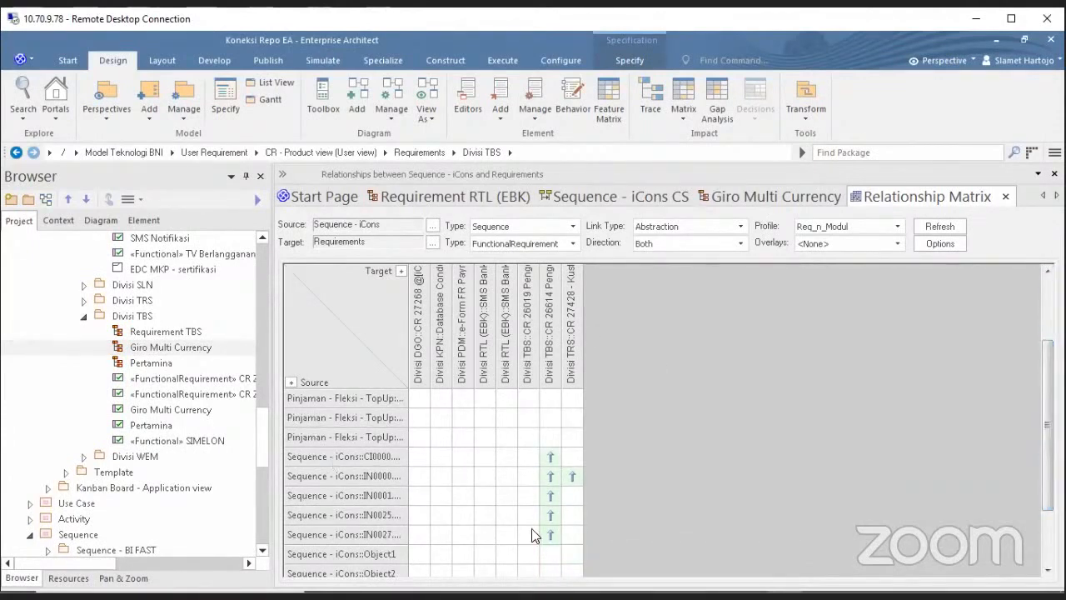
click(430, 288)
click(525, 442)
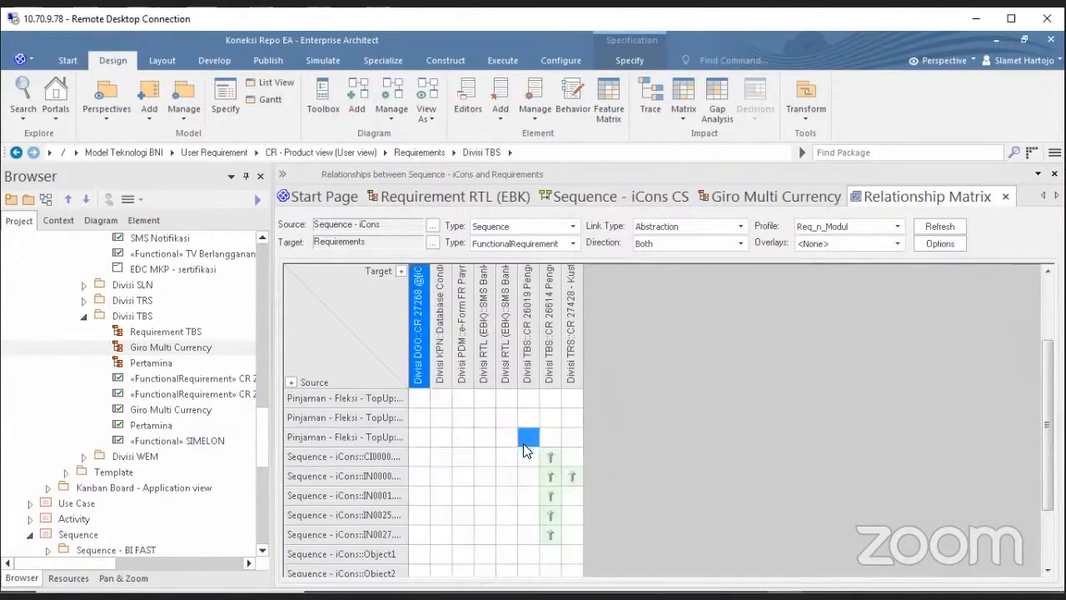
drag(409, 322, 491, 328)
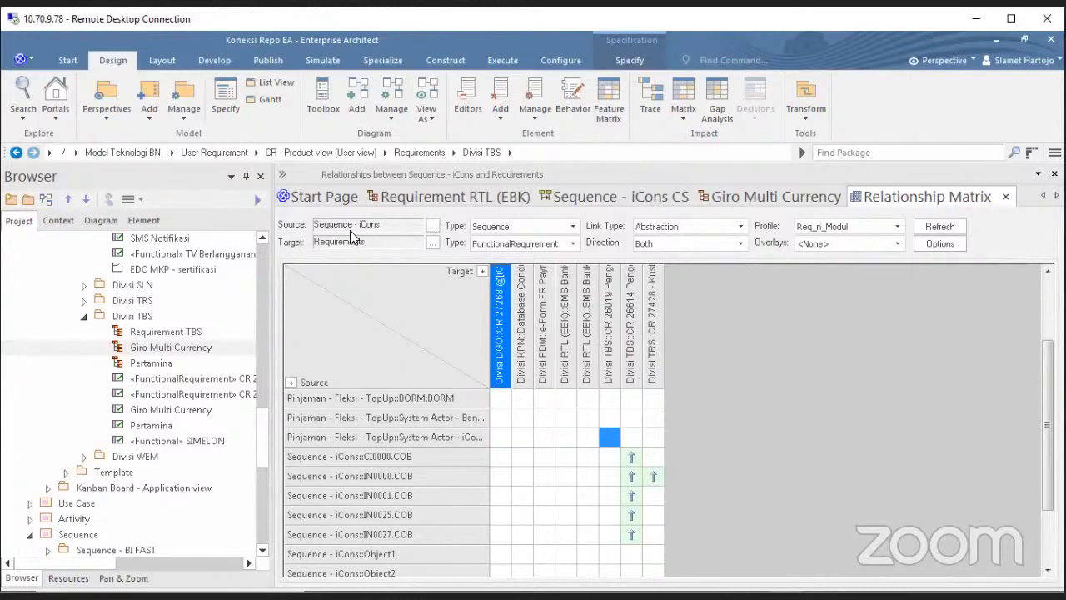
click(433, 230)
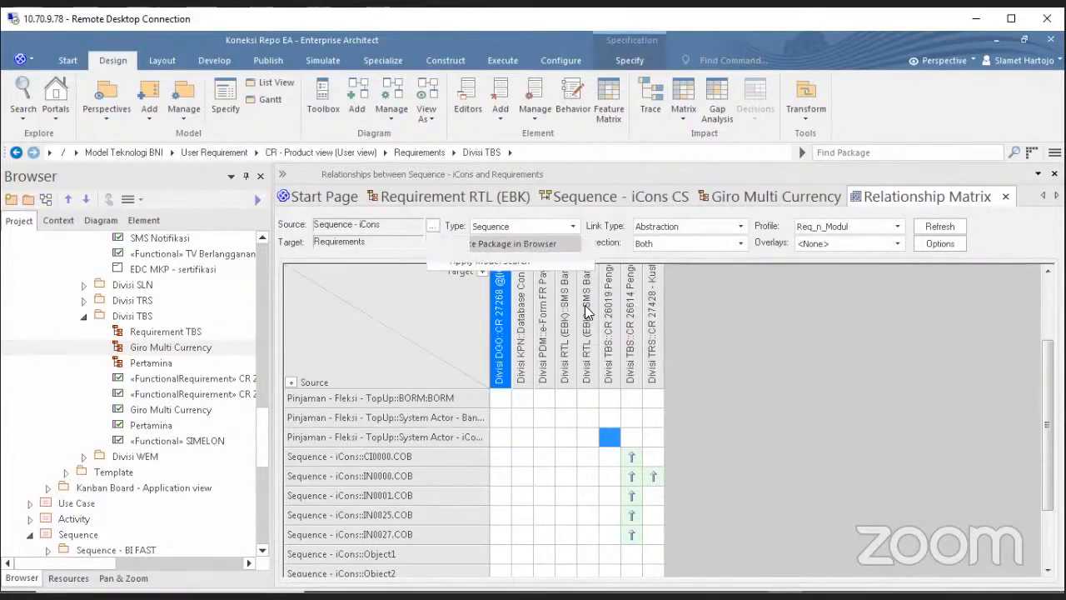
click(450, 244)
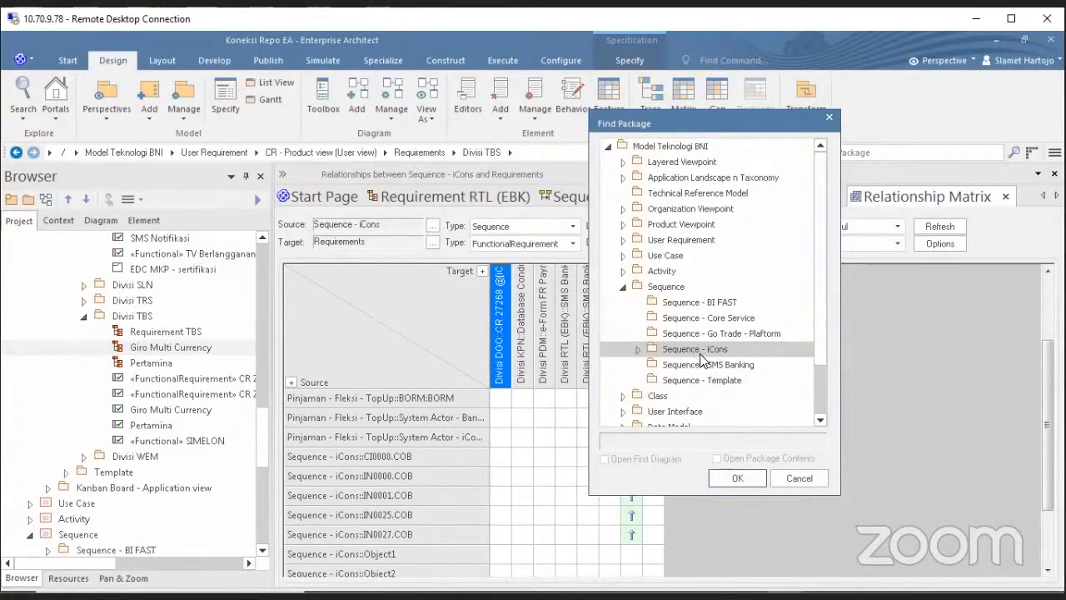
click(738, 479)
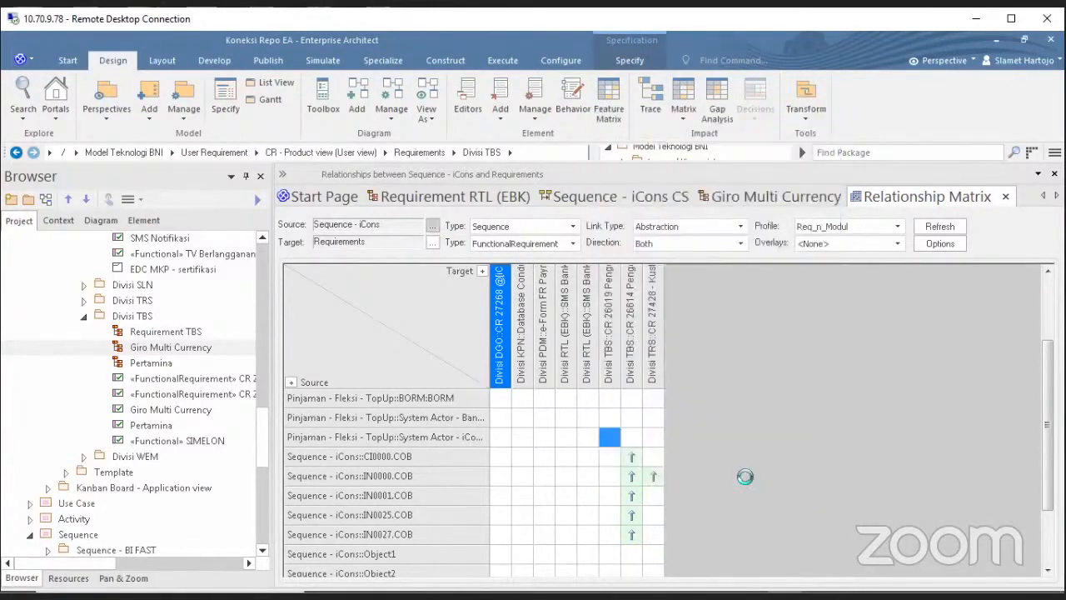
click(432, 242)
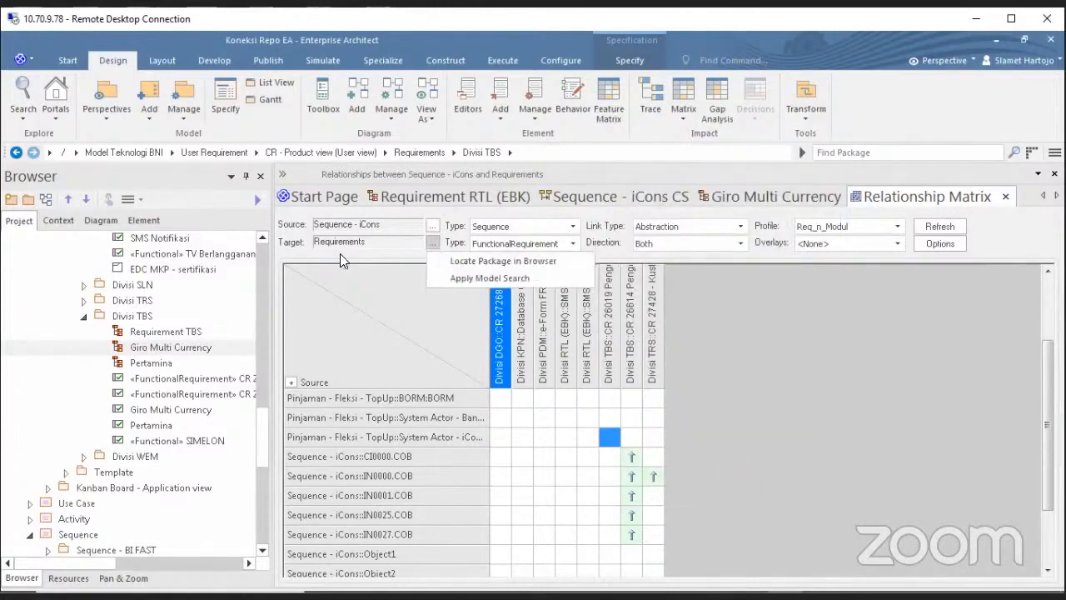
click(507, 270)
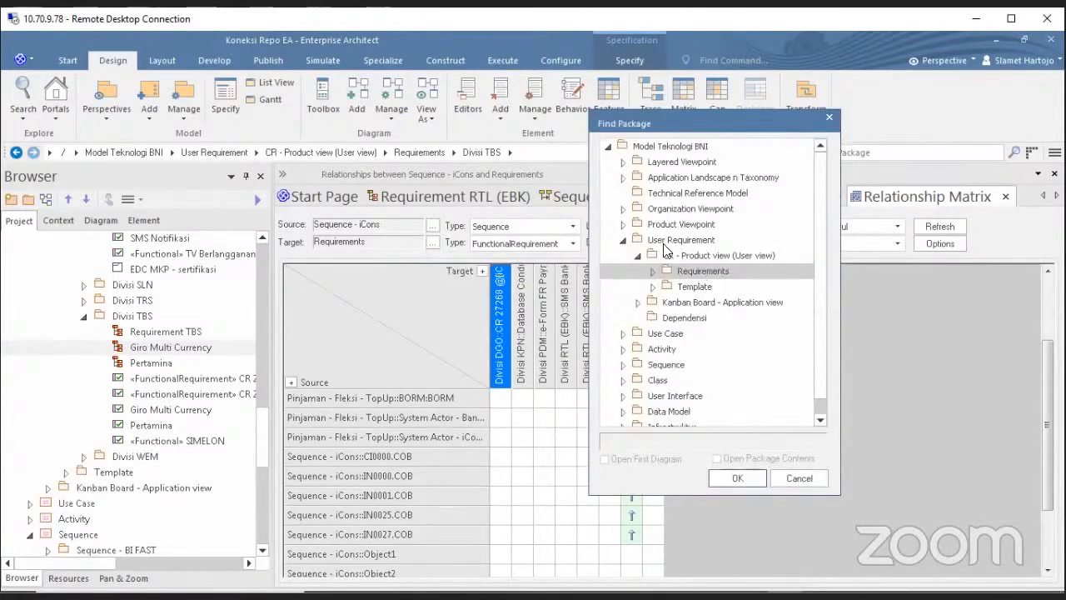
click(781, 476)
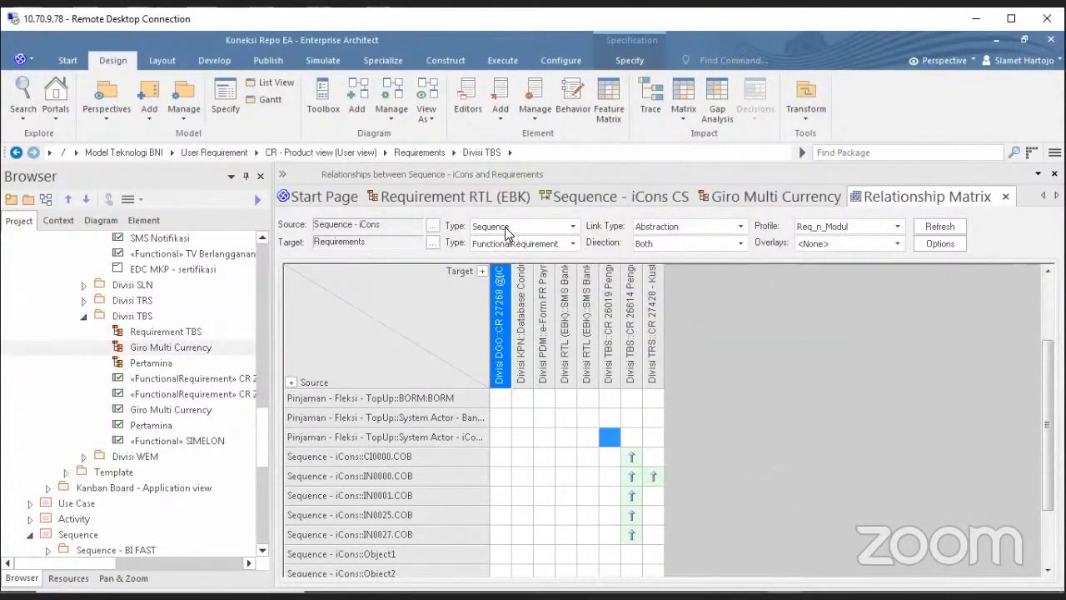
Keep Sequence as the source element type and check a trace connector on the Giro Multi Currency diagram.
click(574, 227)
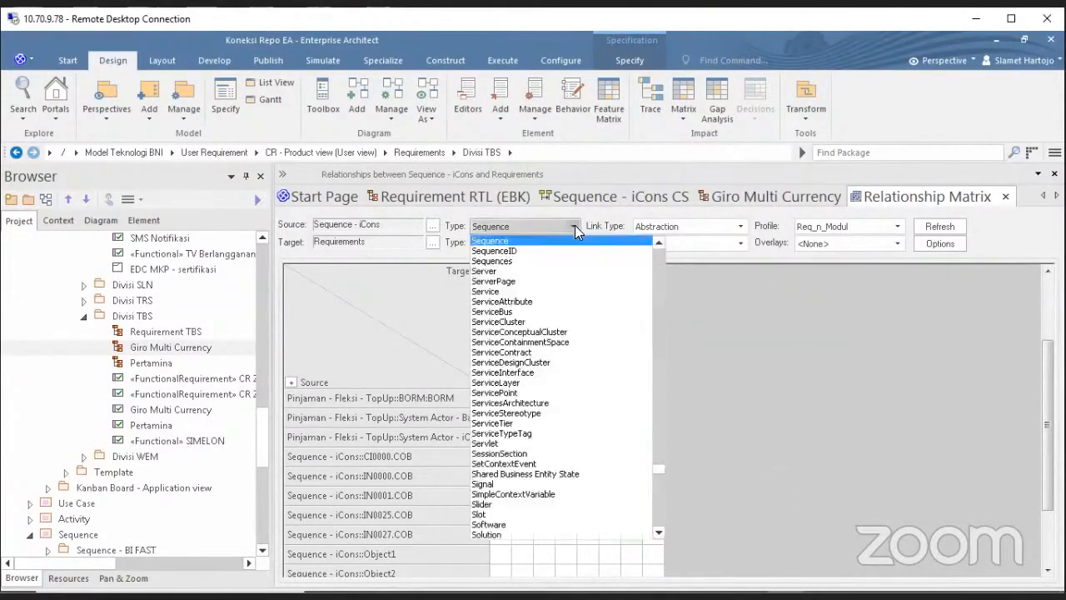
click(575, 226)
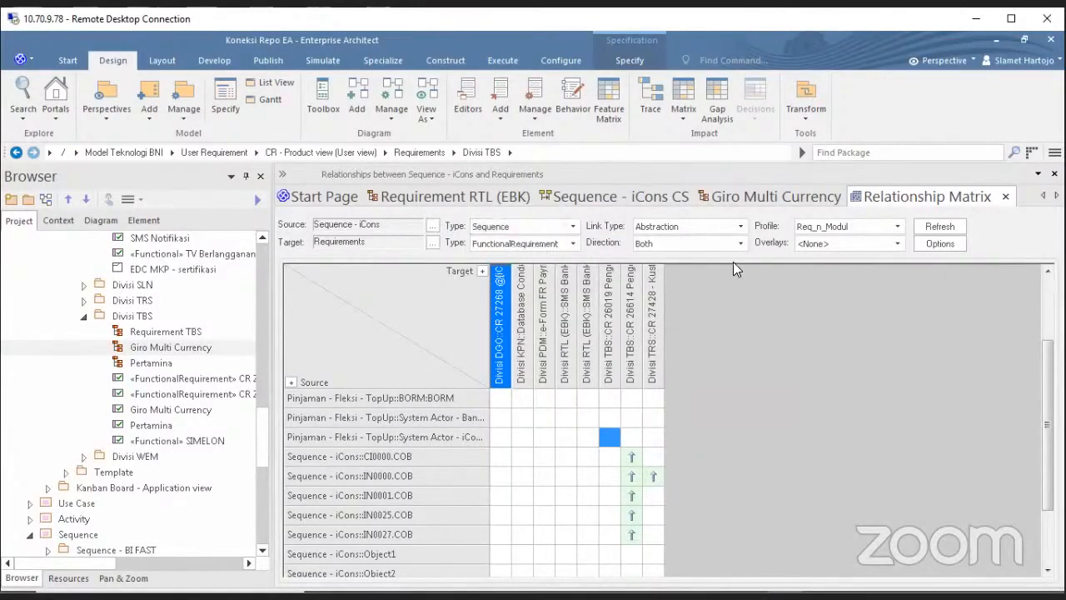
click(738, 198)
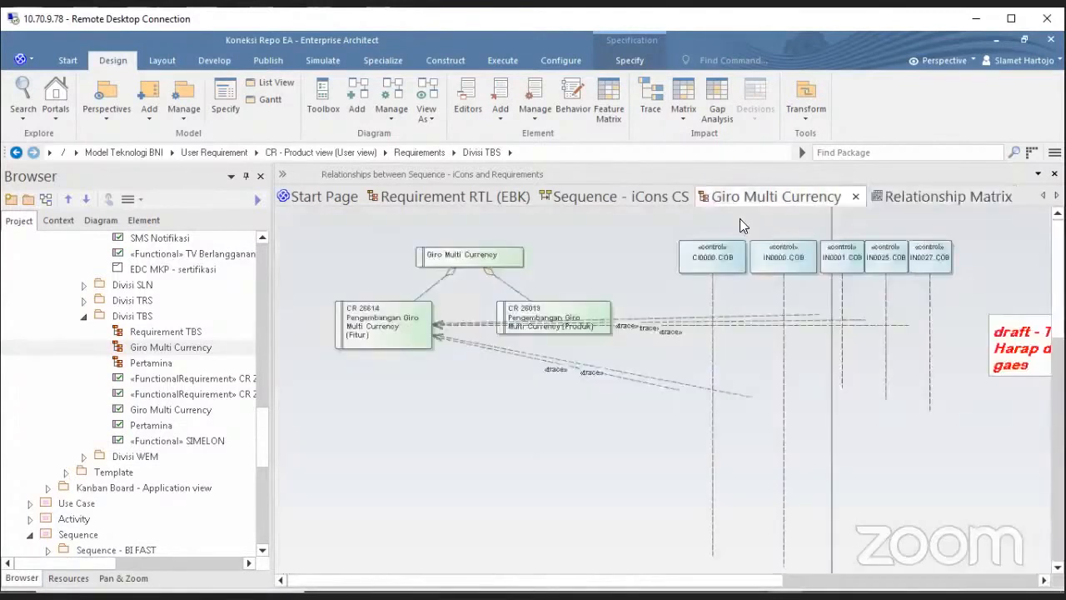
click(688, 318)
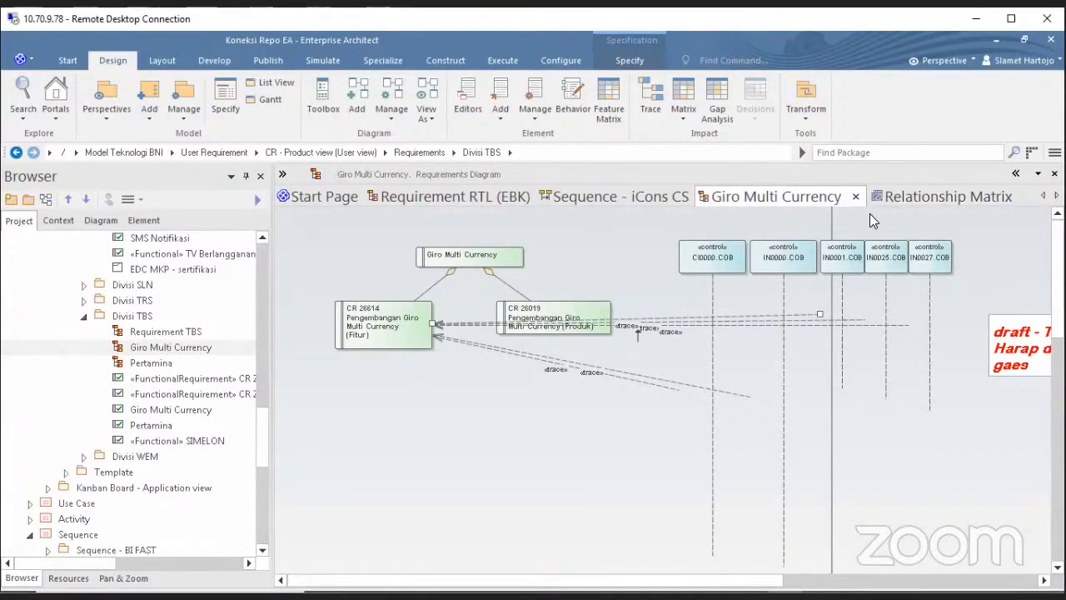
click(905, 194)
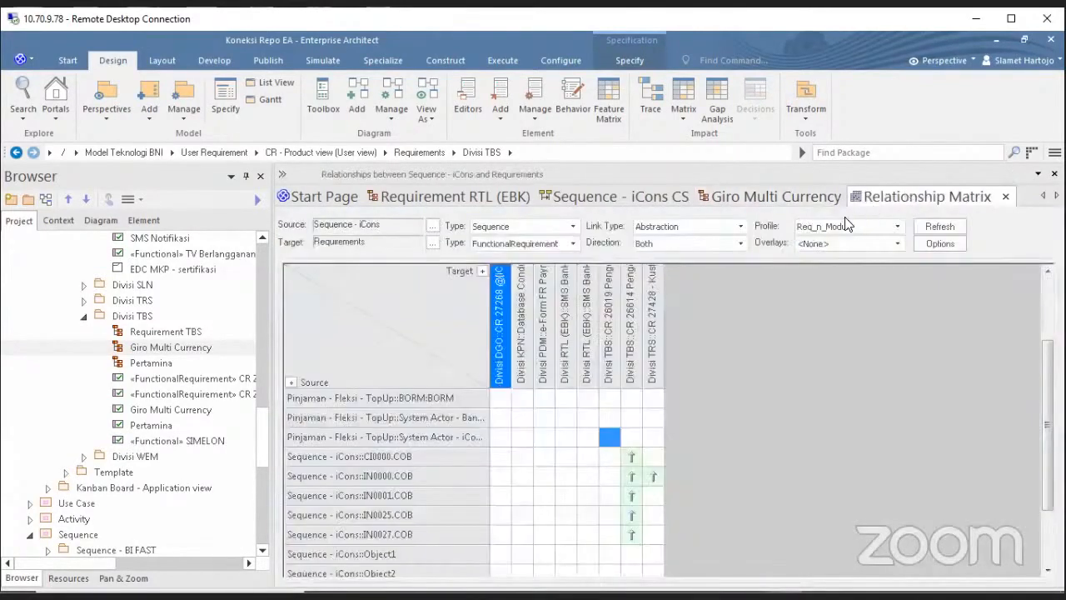
Set the matrix Link Type filter to Trace.
click(741, 225)
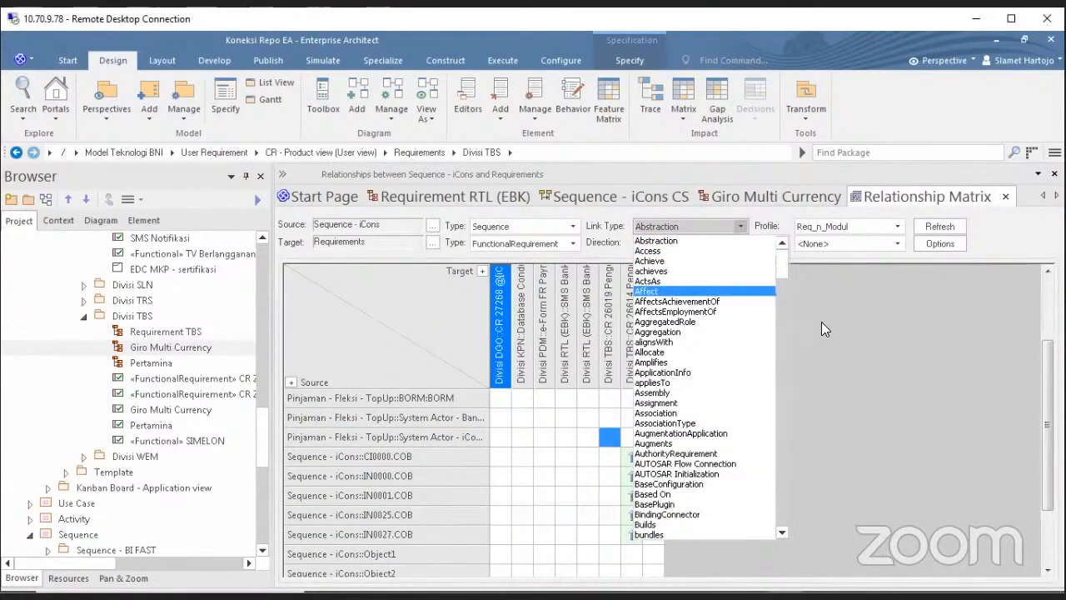
click(750, 197)
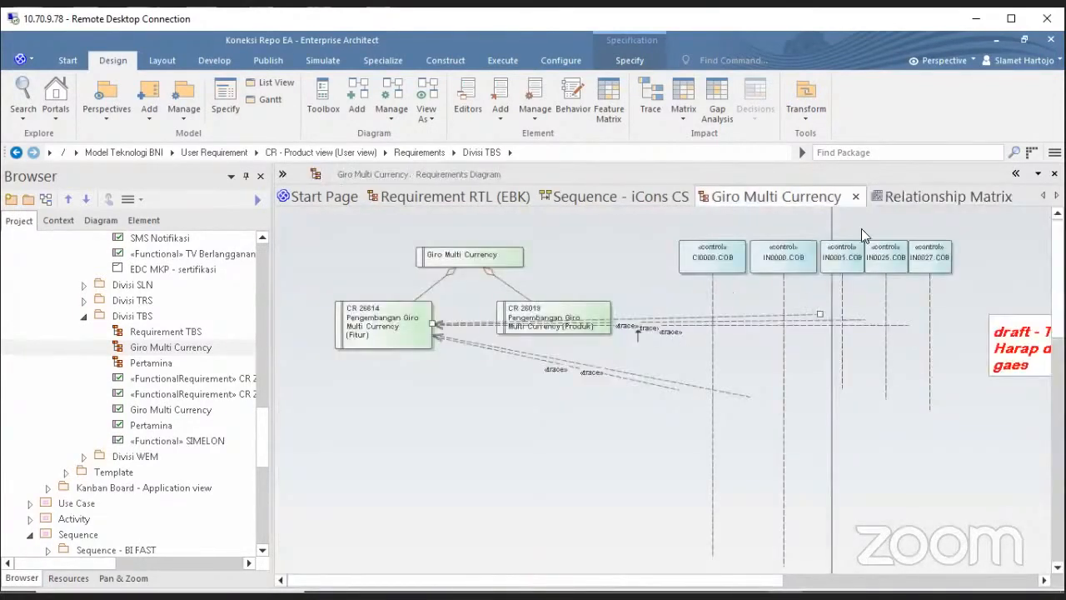
click(906, 198)
click(741, 226)
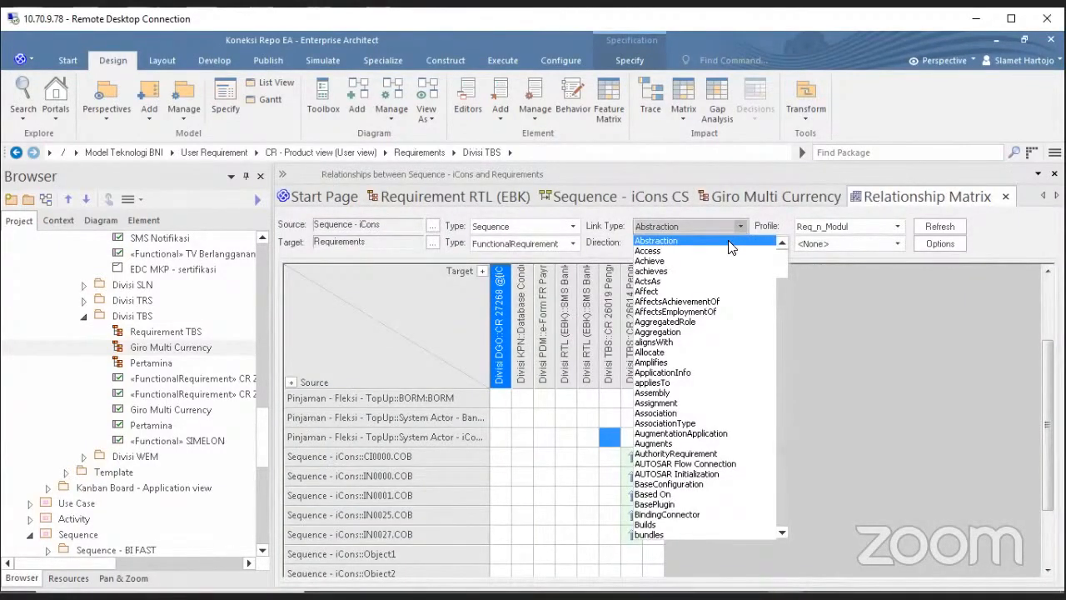
text(tr)
scroll(695, 419, down, 1)
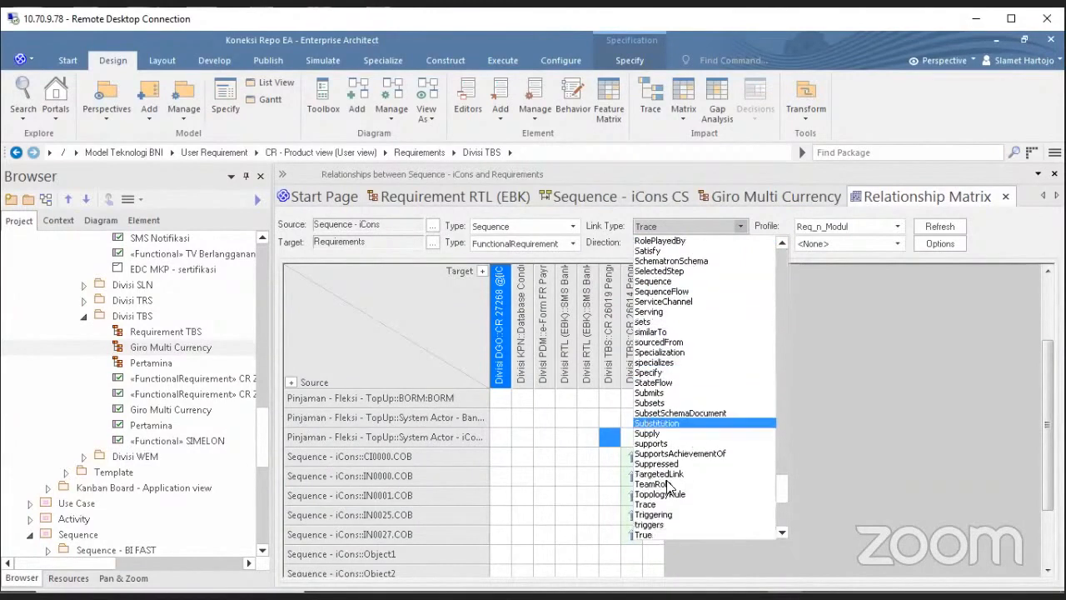
click(666, 502)
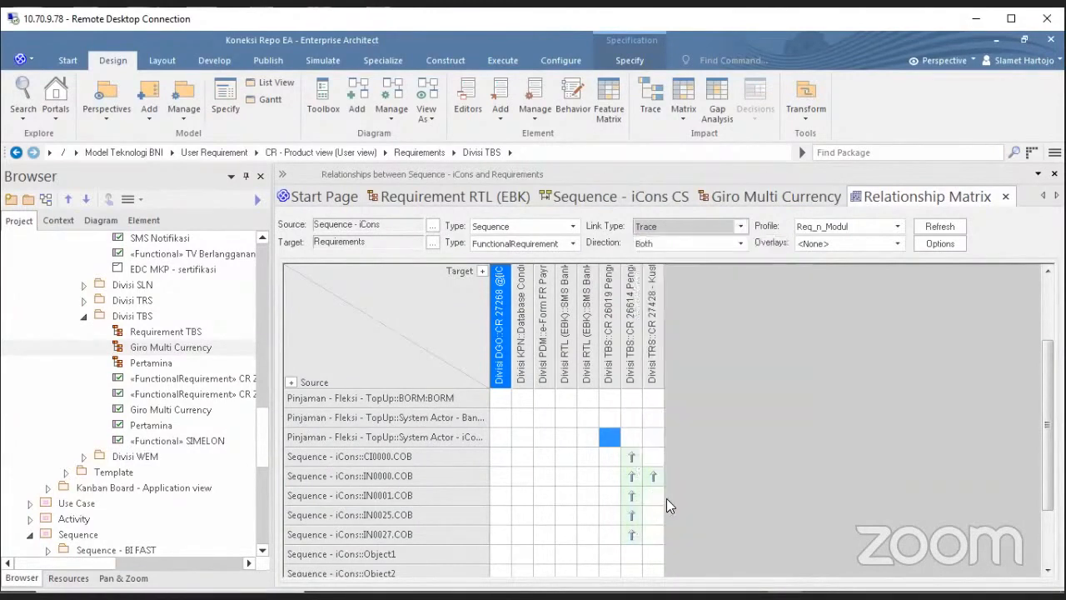
Refresh the Trace-filtered matrix and make its column headings taller.
click(940, 226)
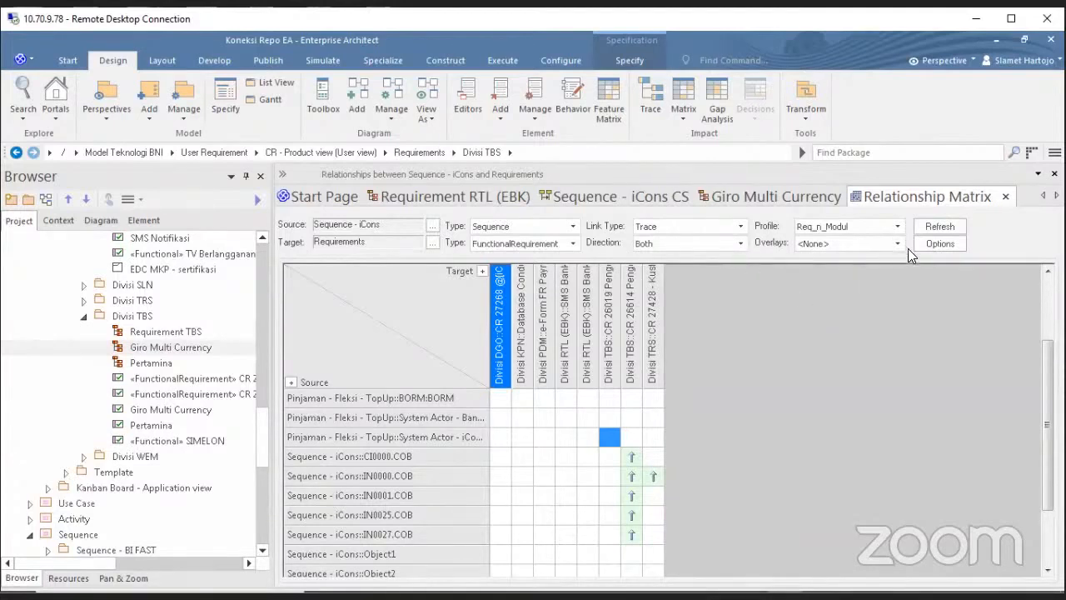
click(654, 477)
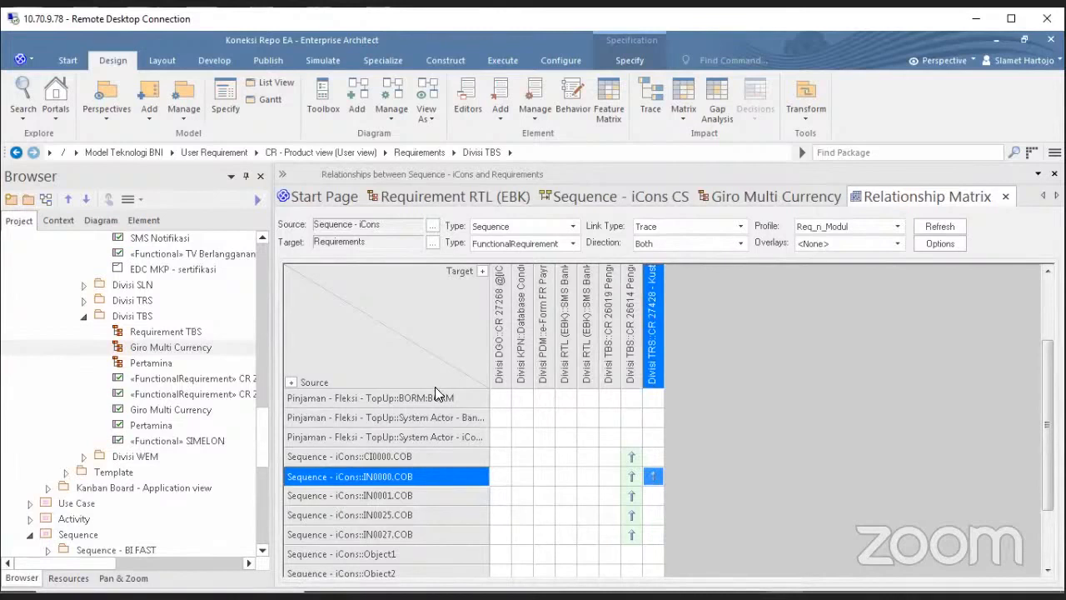
drag(436, 388, 465, 408)
drag(467, 388, 468, 418)
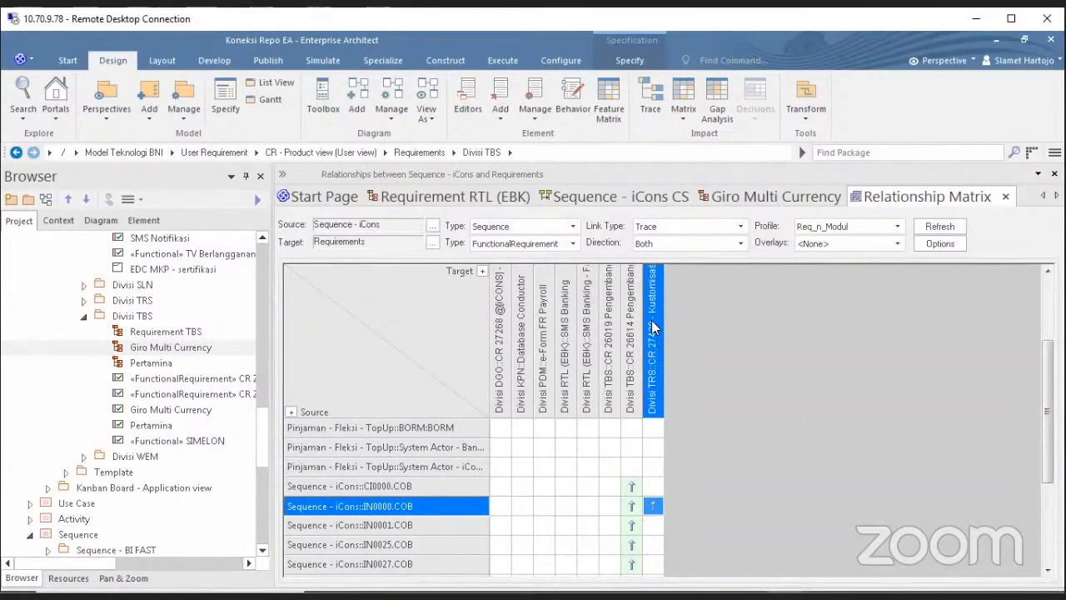
Compare the CR 26614 and CR 27428 columns, noting IN0000.COB traces to both.
click(632, 336)
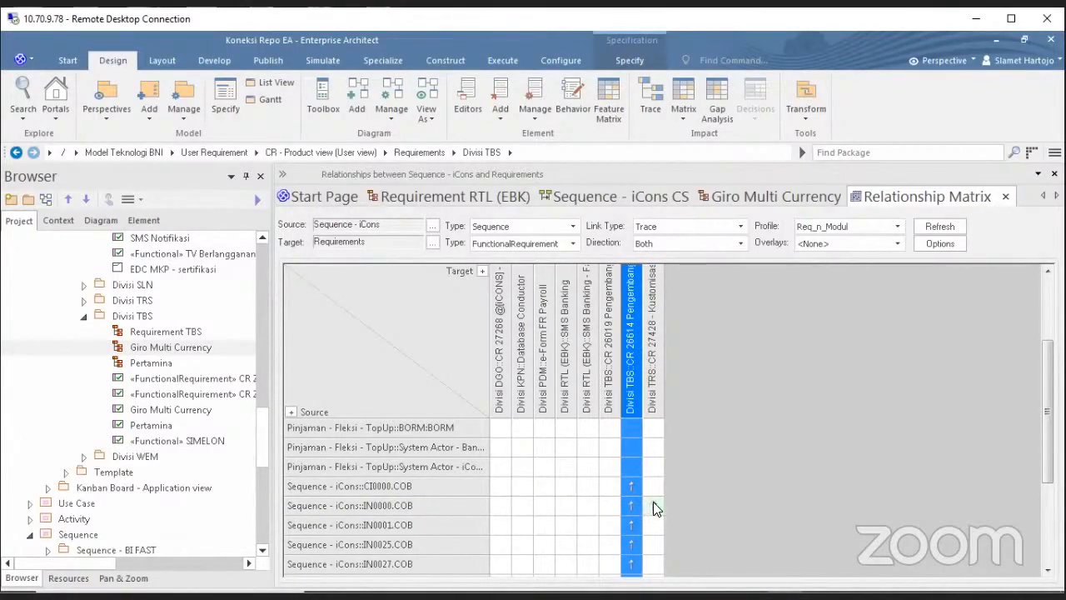
click(333, 508)
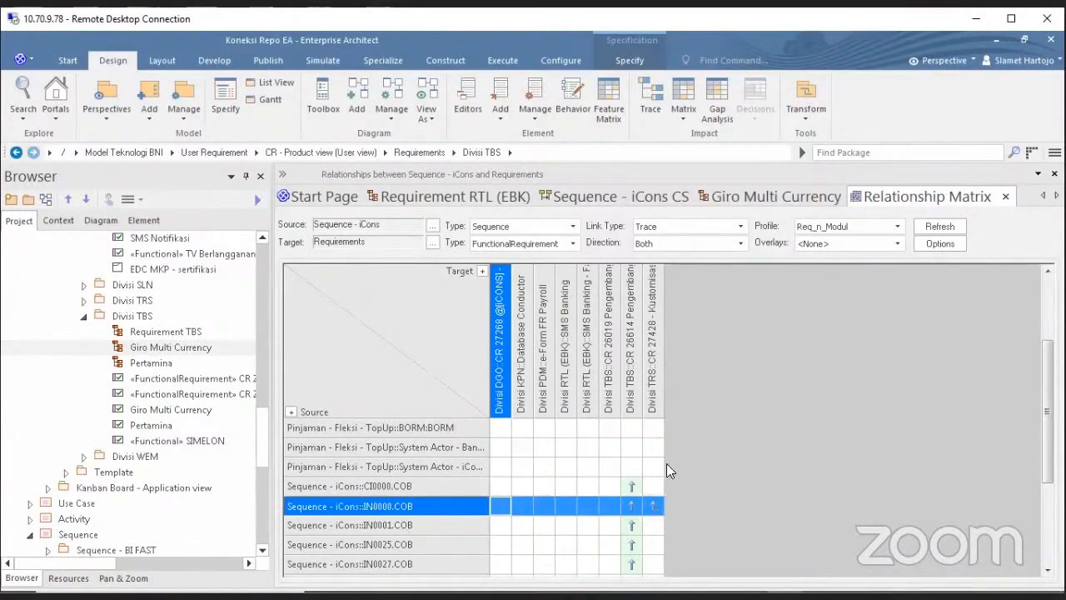
click(632, 333)
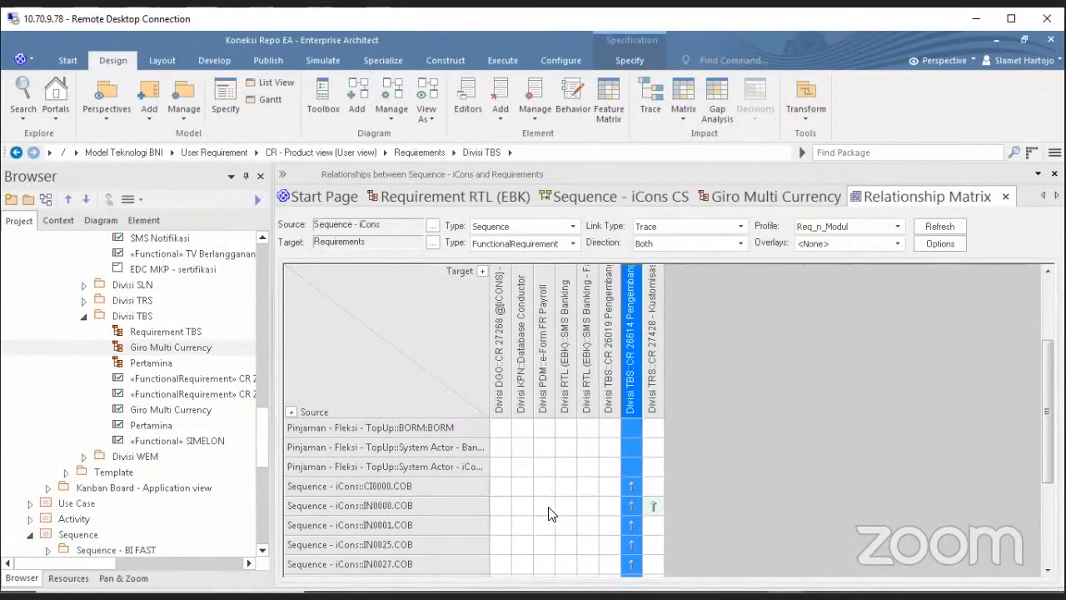
click(653, 506)
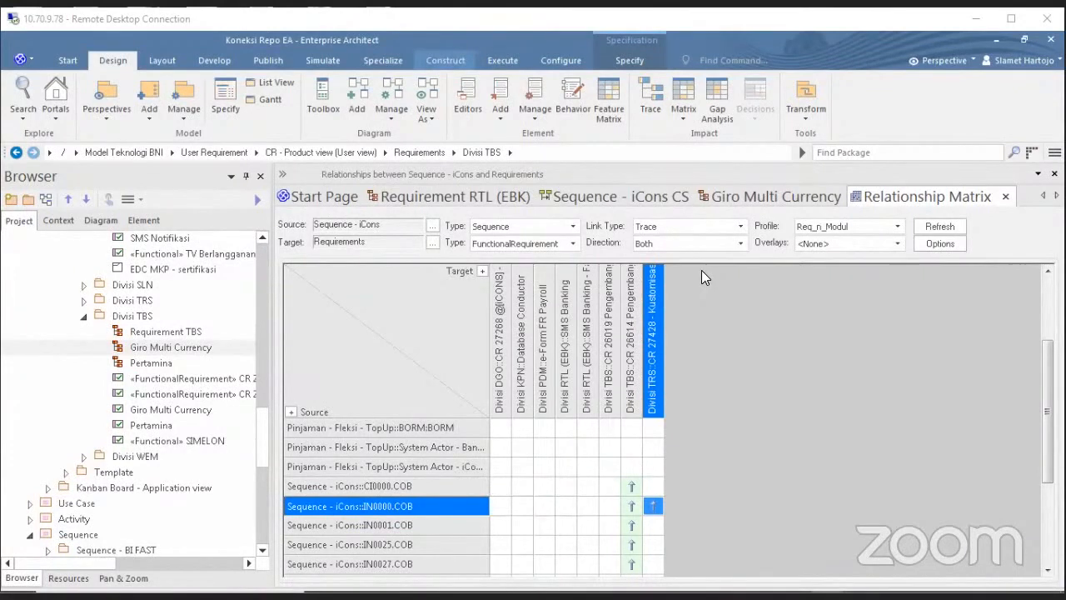
click(638, 340)
click(654, 337)
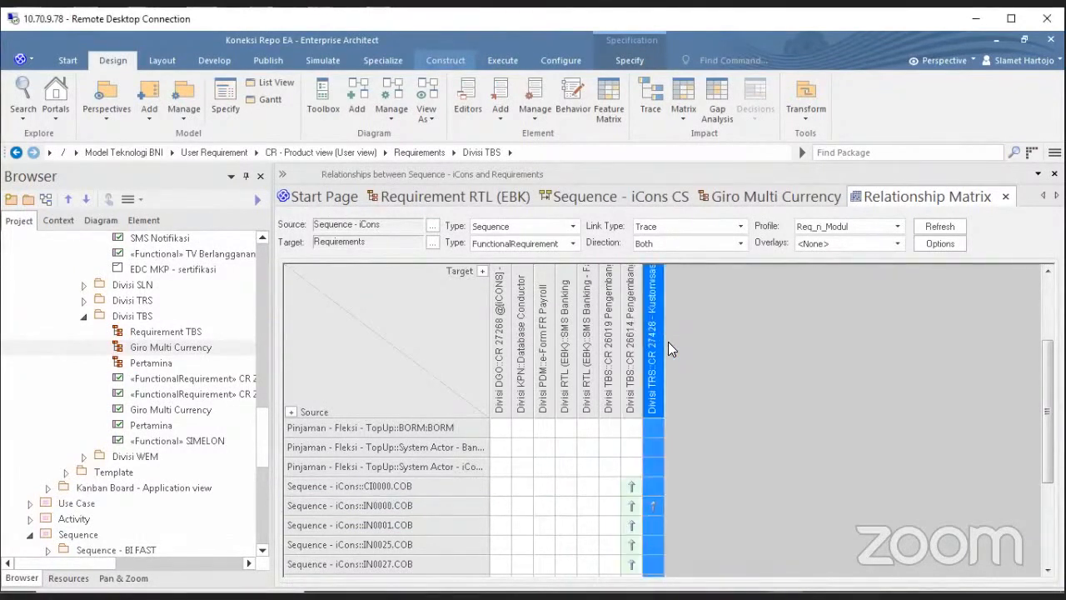
click(631, 352)
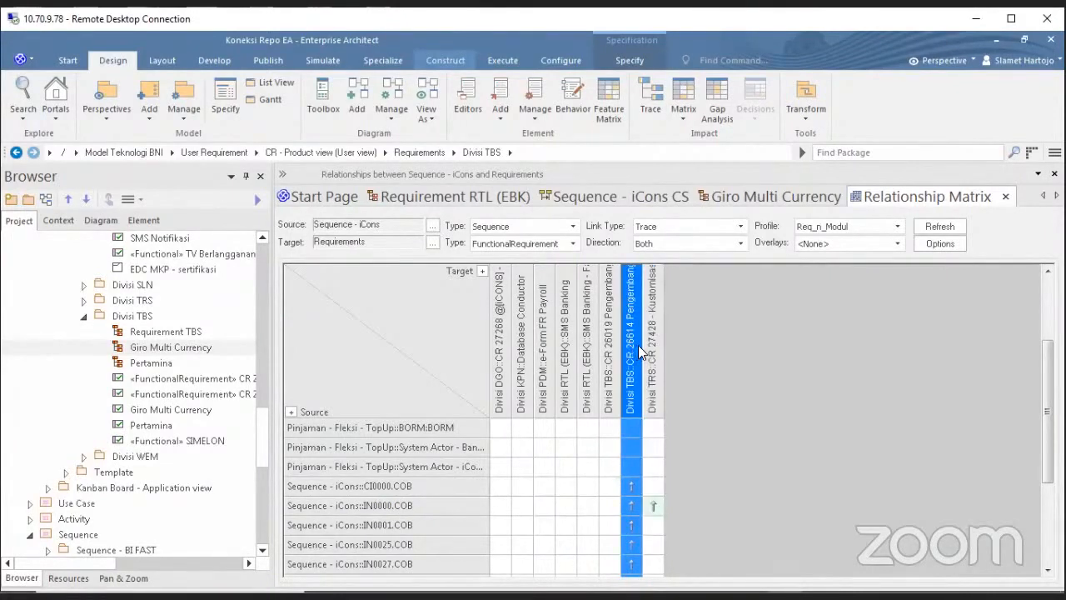
click(652, 350)
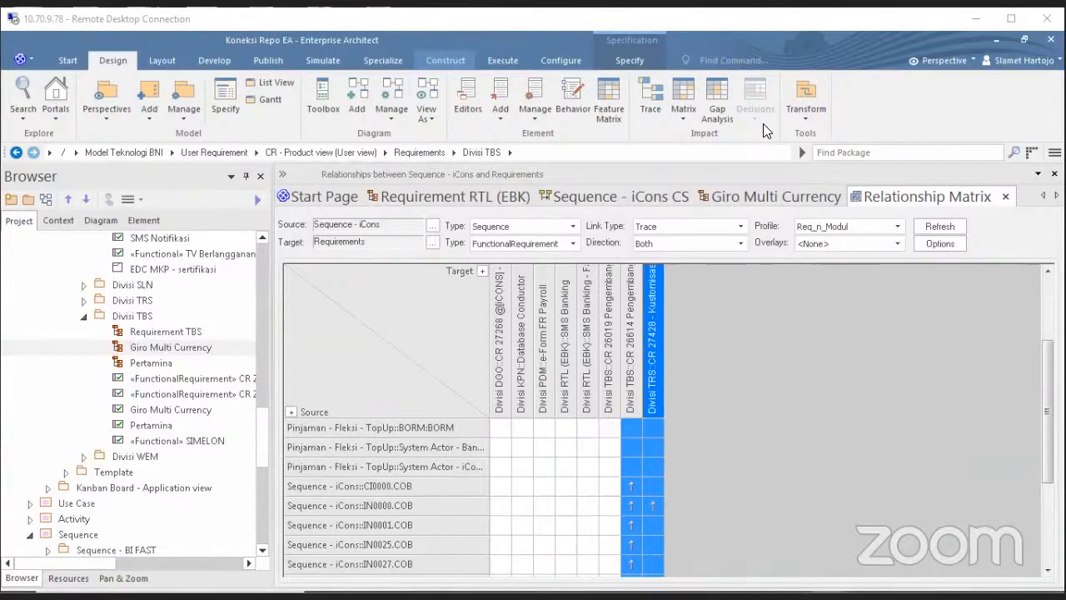
Check the CI0000.COB and IN0000.COB lifelines on the Giro Multi Currency diagram, then switch back to the matrix.
click(771, 198)
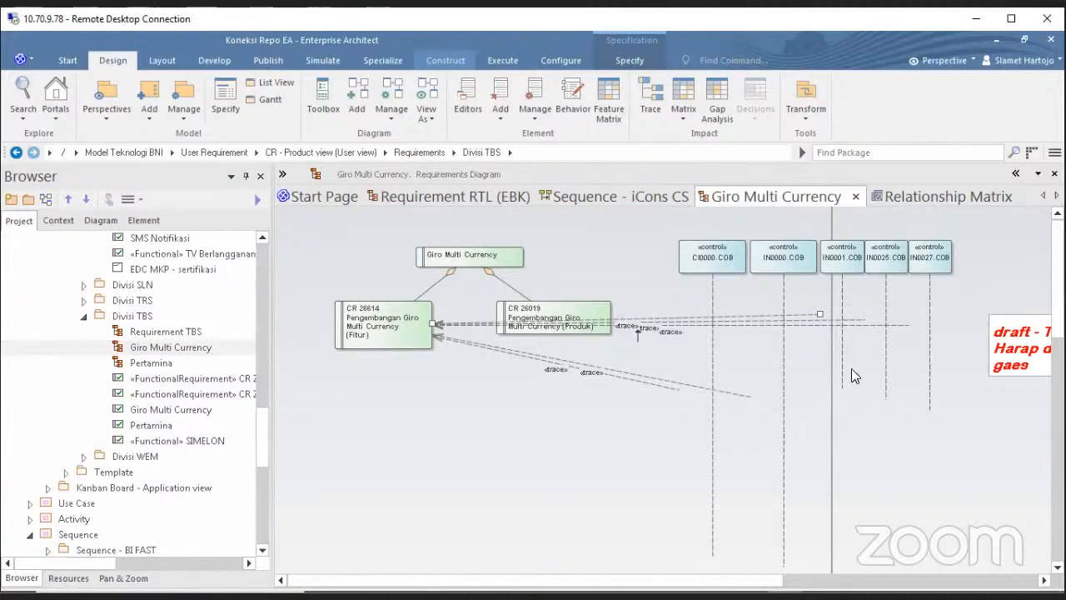
click(736, 269)
click(781, 267)
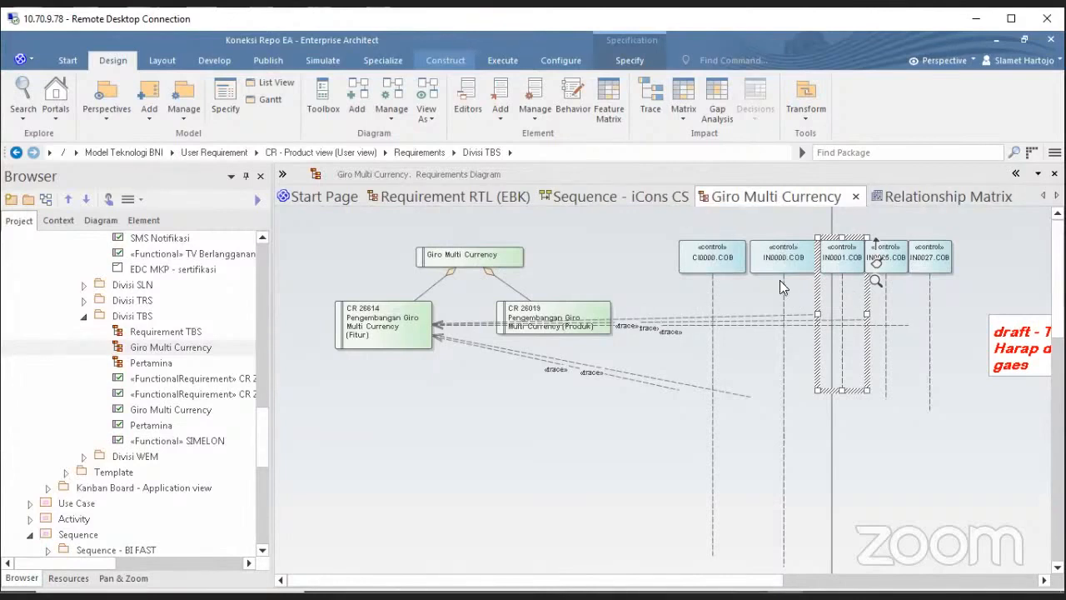
click(910, 198)
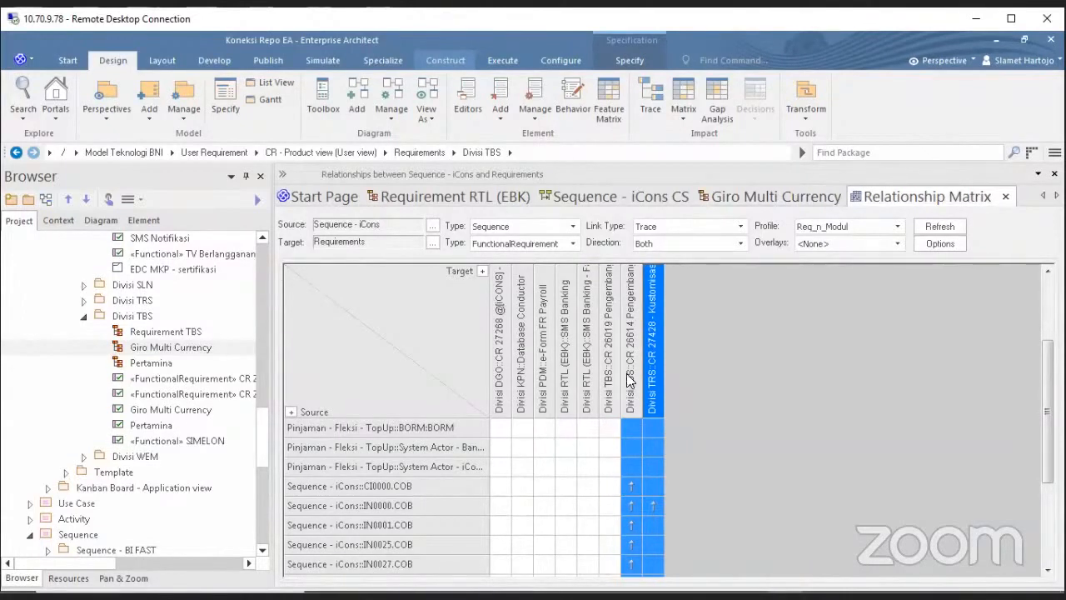
Highlight the Divisi TBS: CR 26614 column to show its traces from the five COB sequences.
click(629, 317)
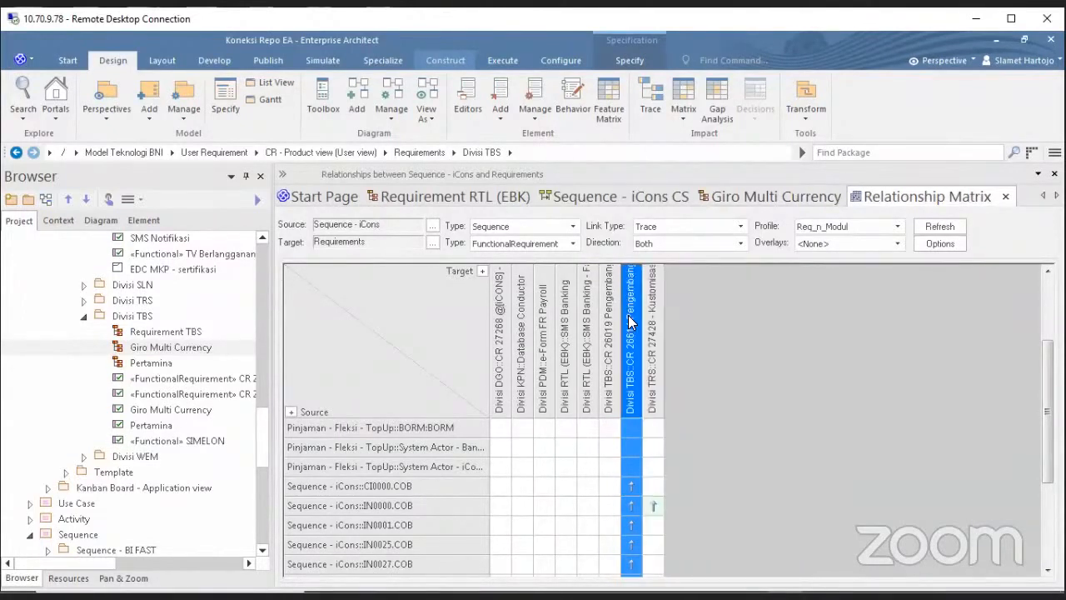
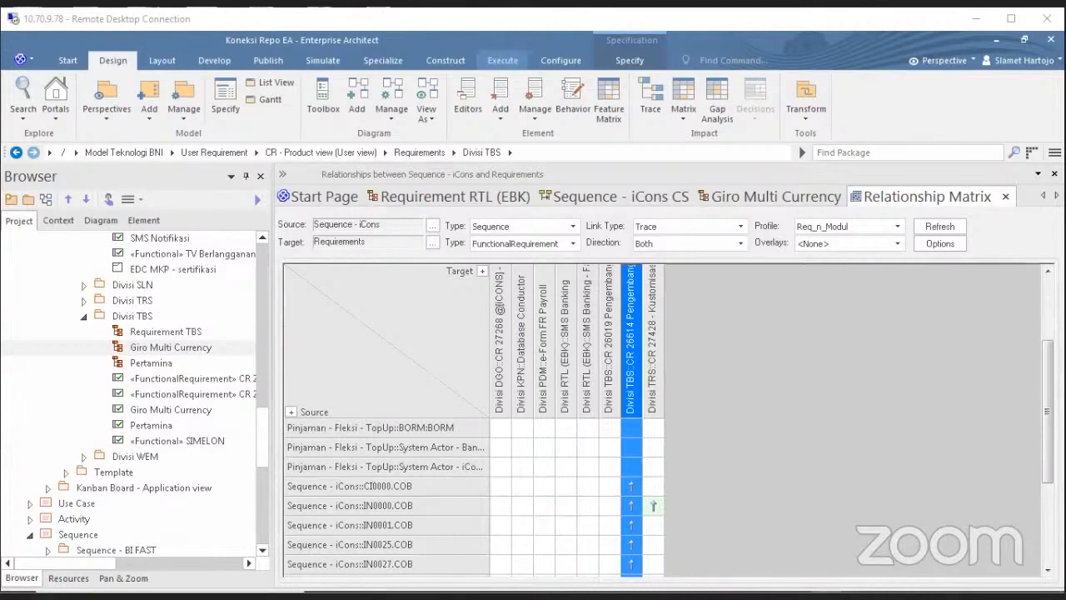
Bring up the Giro Multi Currency diagram showing CR 26614 and CR 26019 traced to COB lifelines.
click(733, 196)
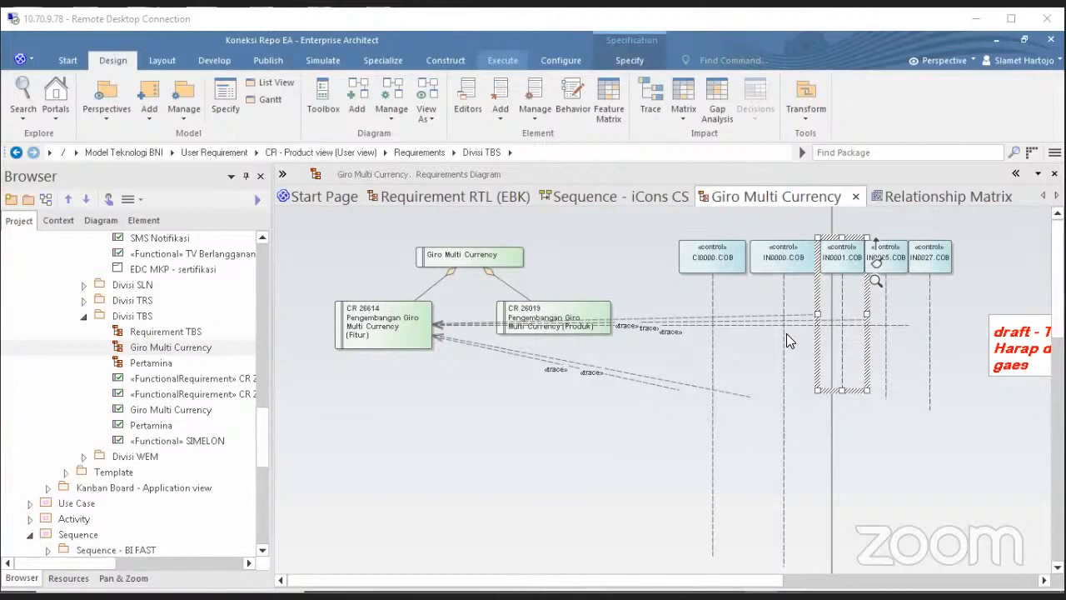
click(893, 437)
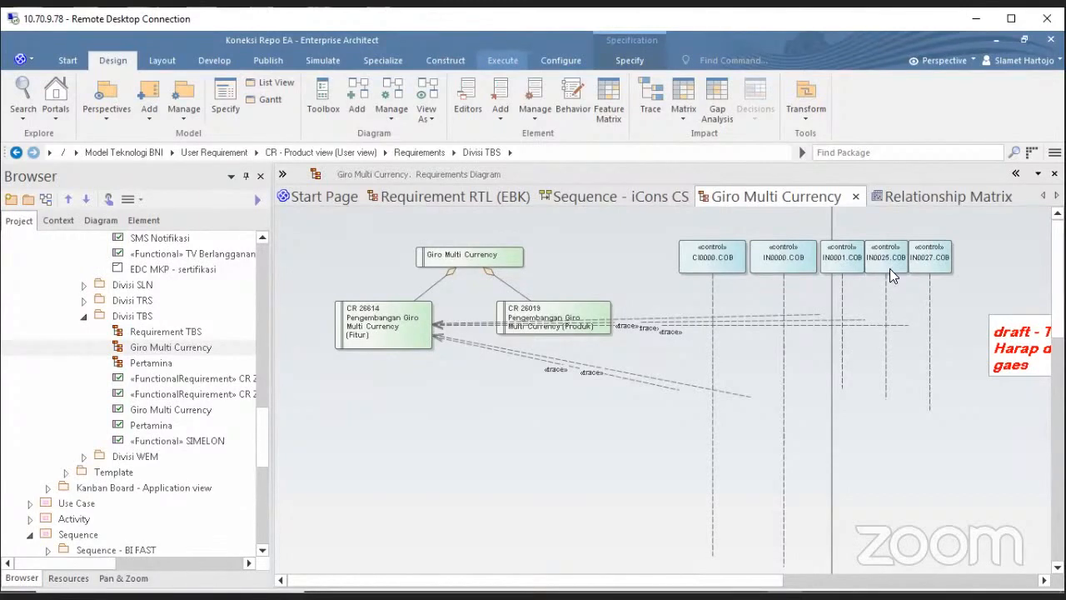
click(904, 196)
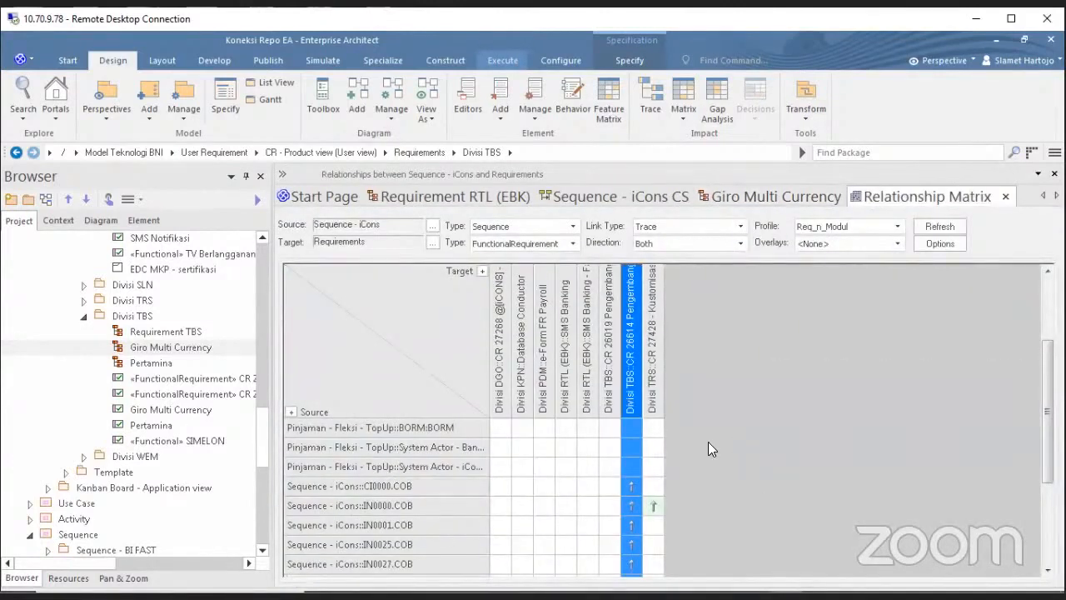
scroll(722, 449, down, 2)
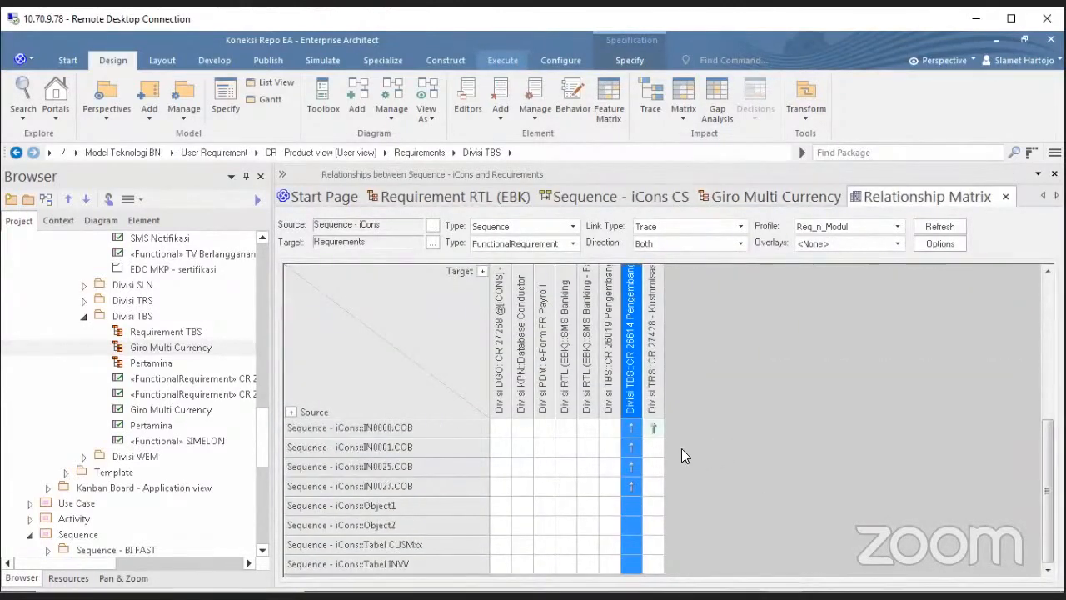
scroll(680, 447, up, 4)
click(783, 196)
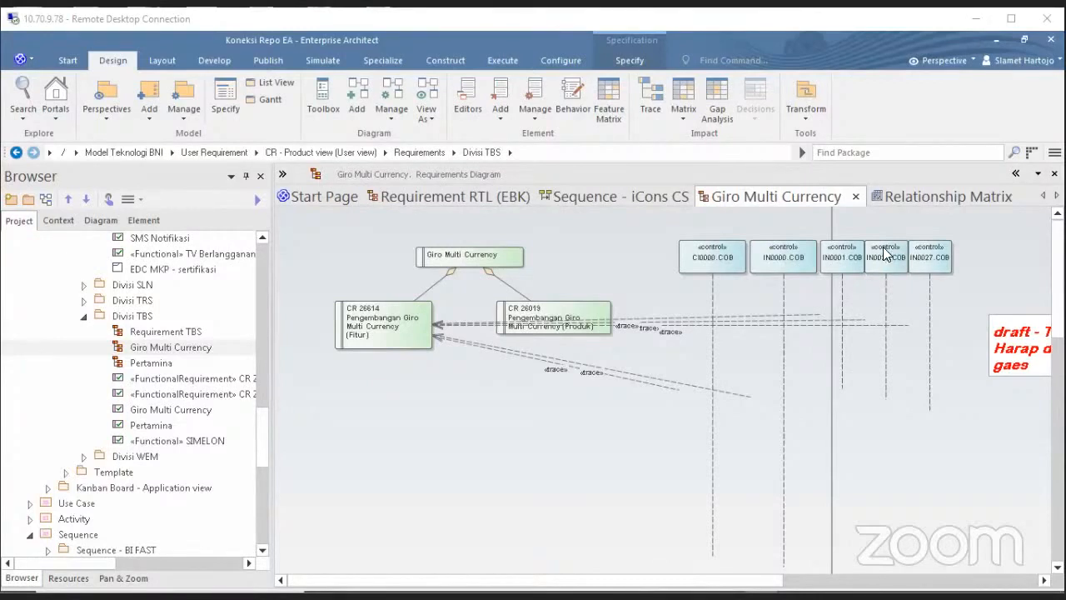
click(916, 197)
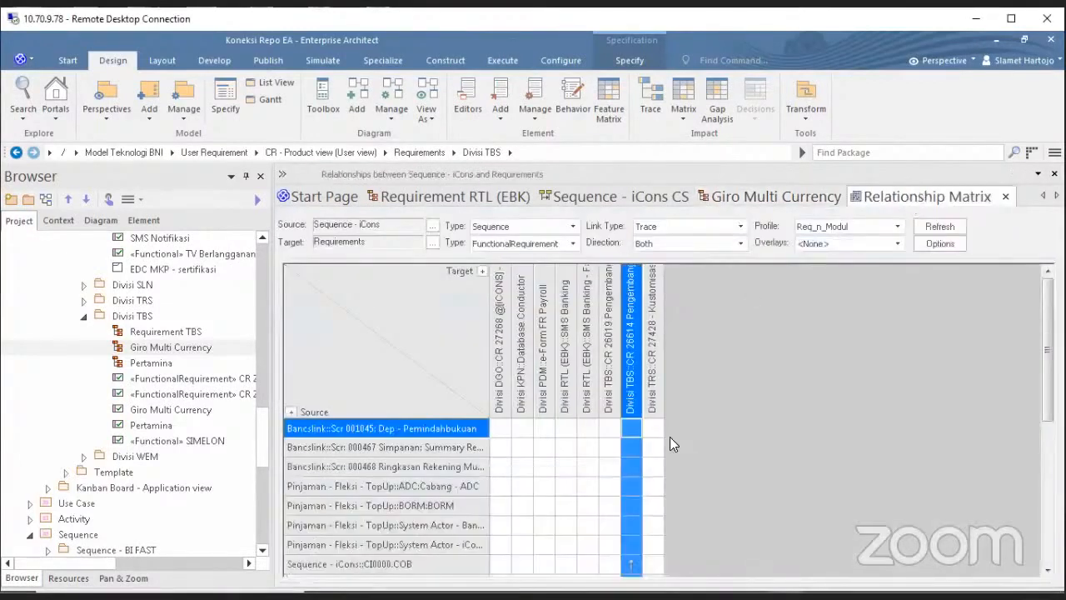
scroll(653, 506, down, 4)
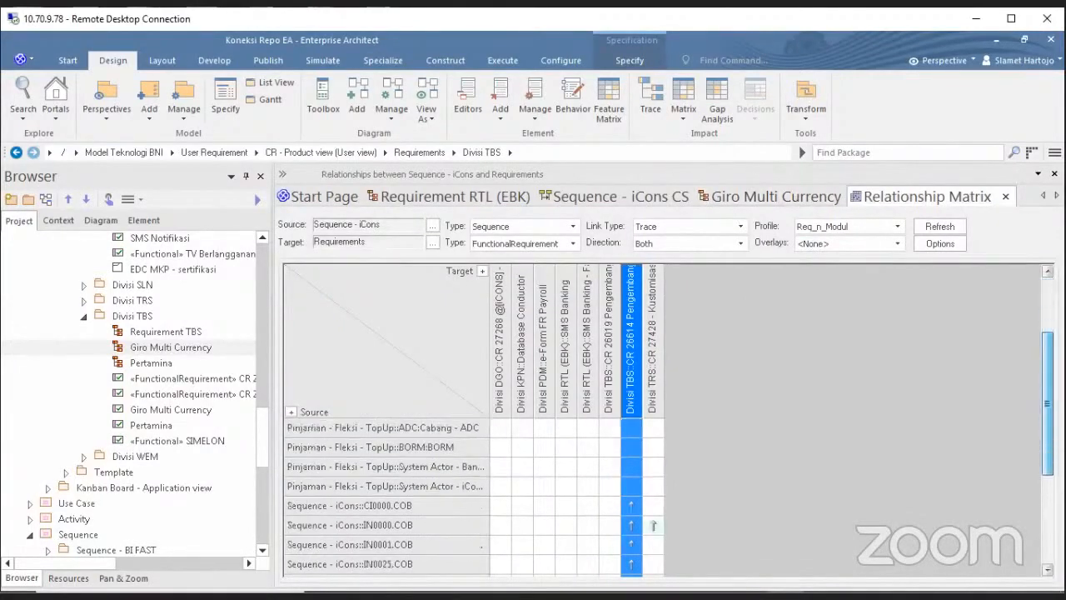
scroll(772, 452, down, 2)
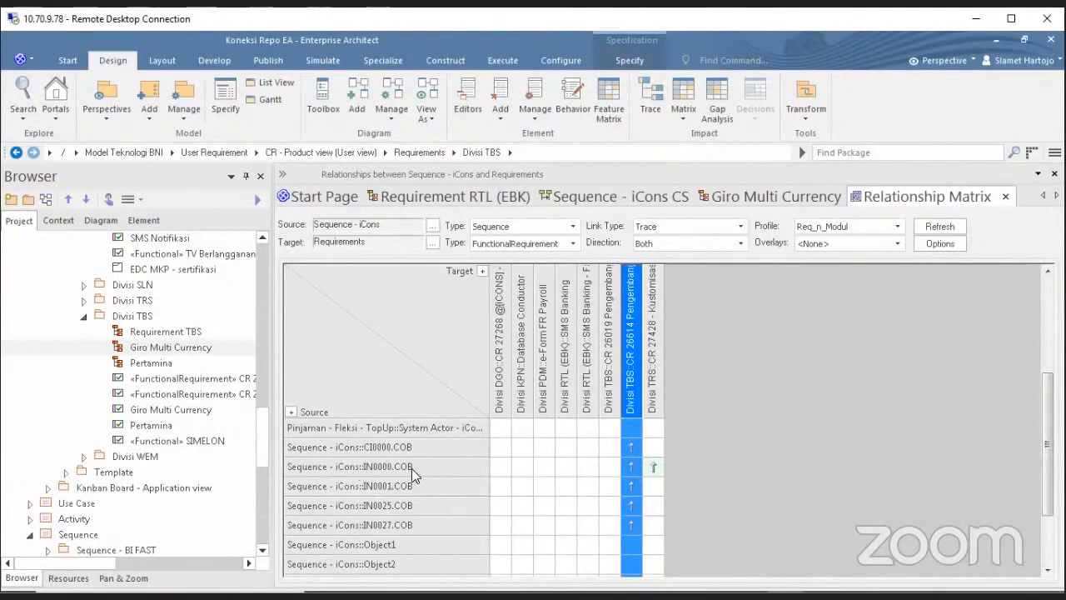
click(372, 468)
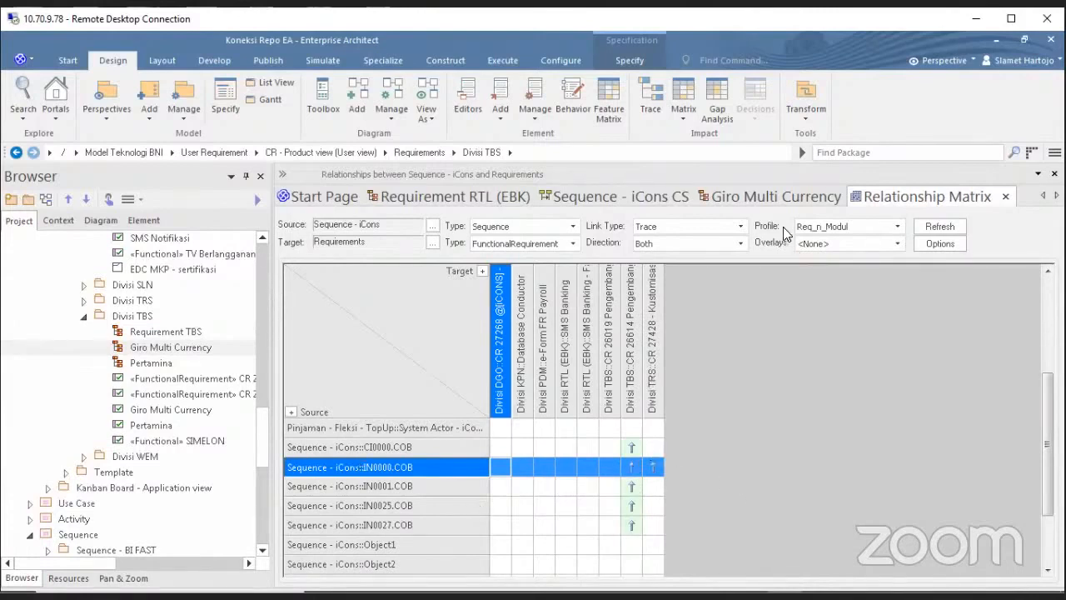
click(767, 200)
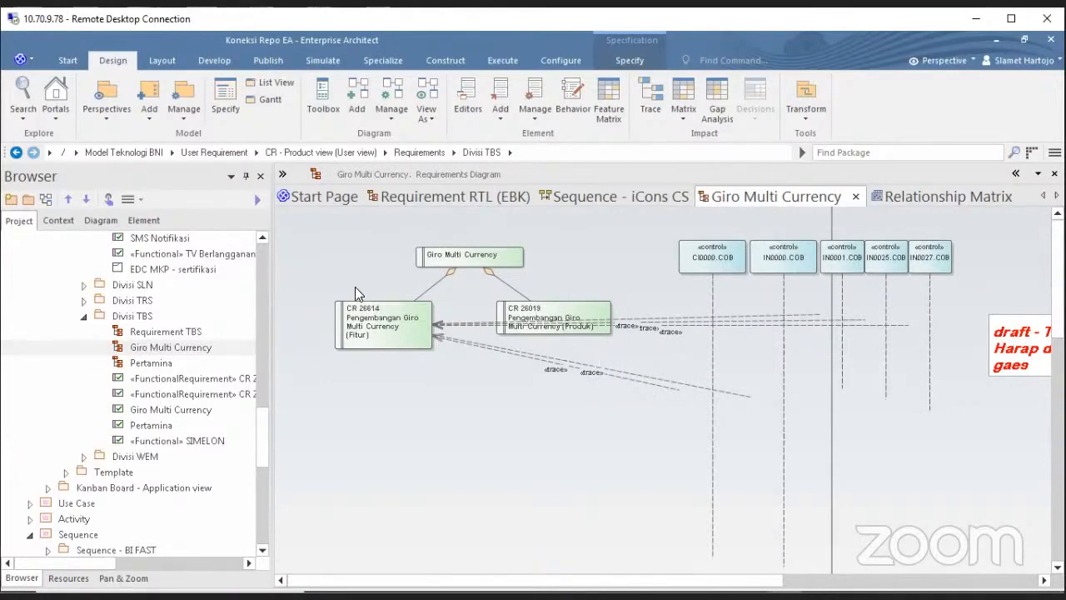
click(381, 324)
click(464, 259)
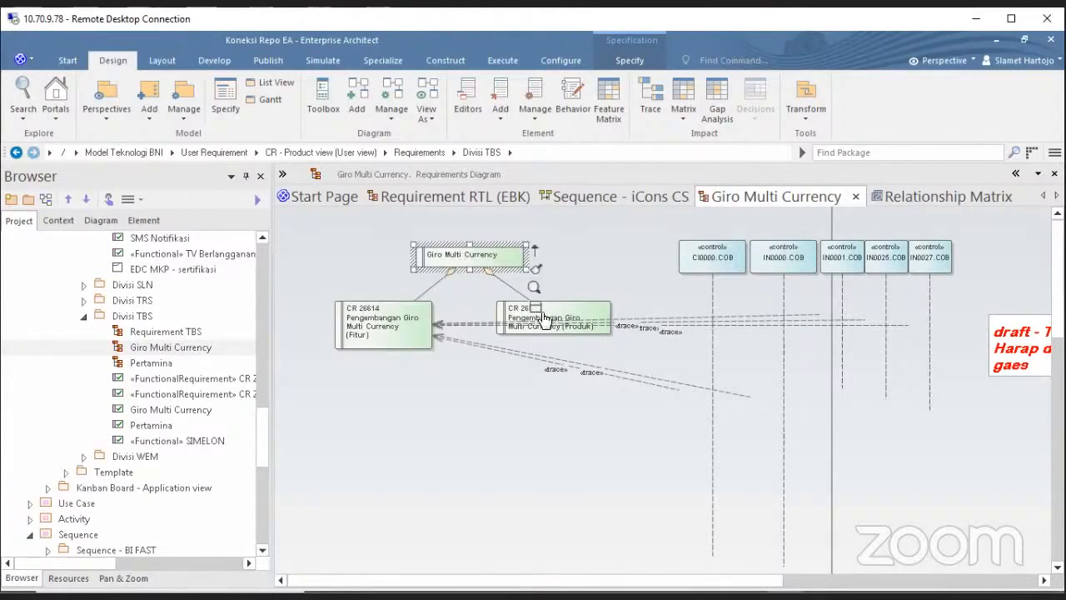
click(573, 317)
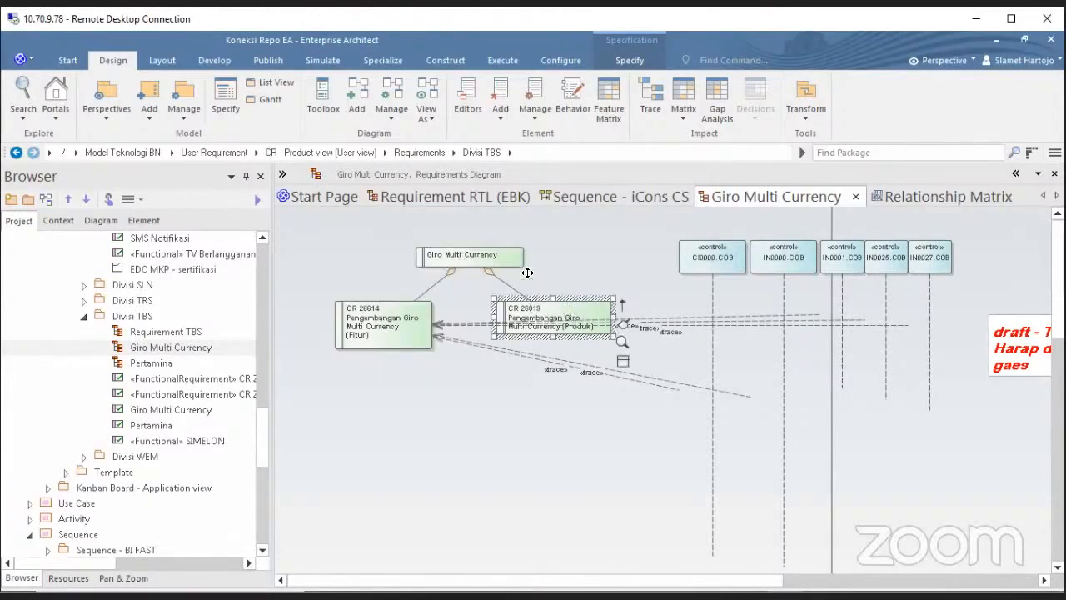
click(393, 326)
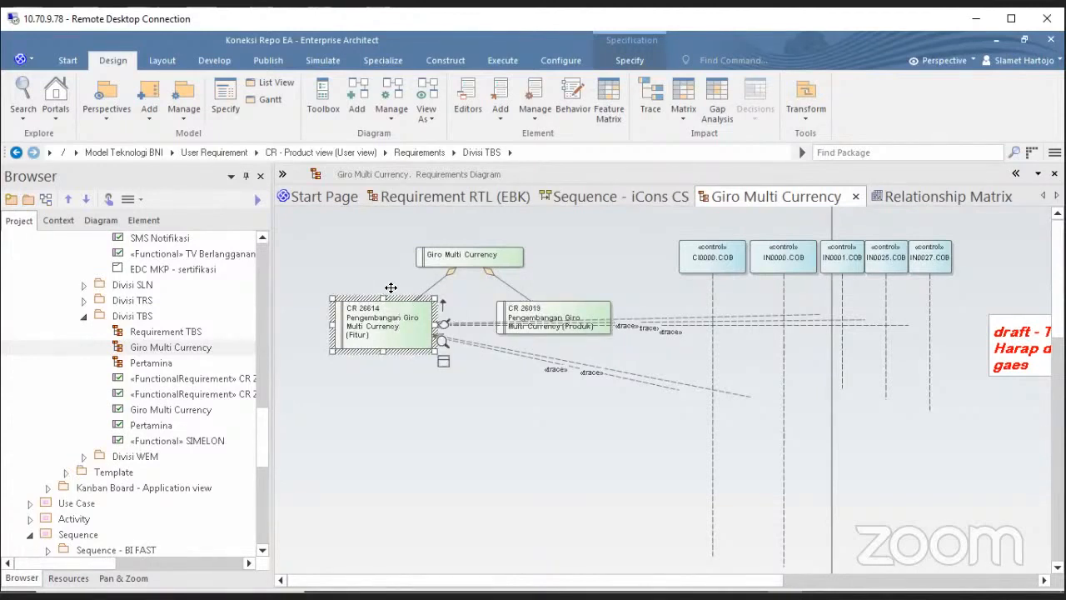
click(509, 312)
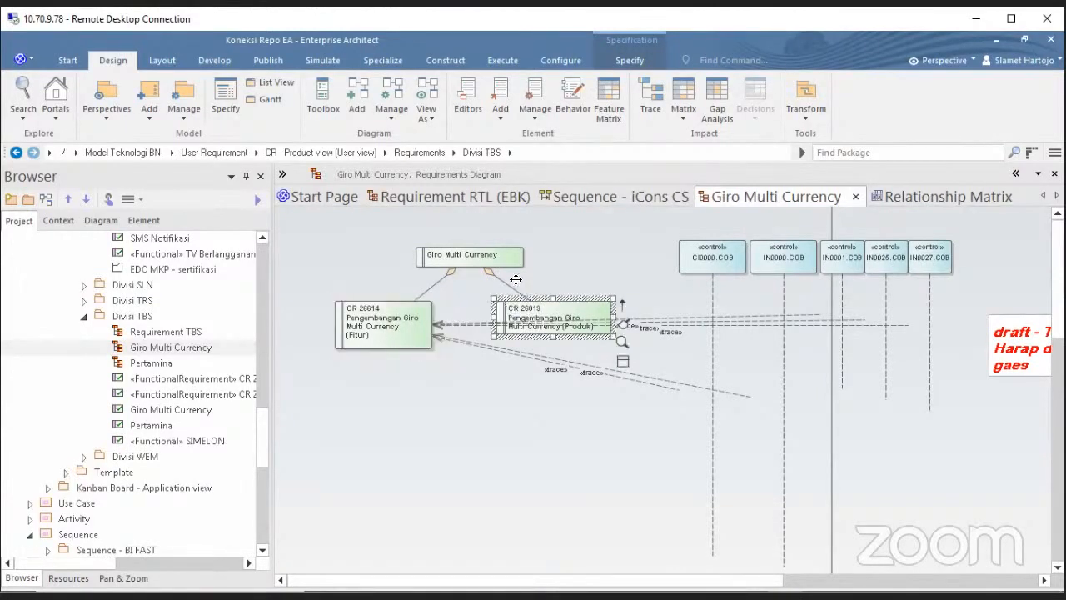
click(471, 257)
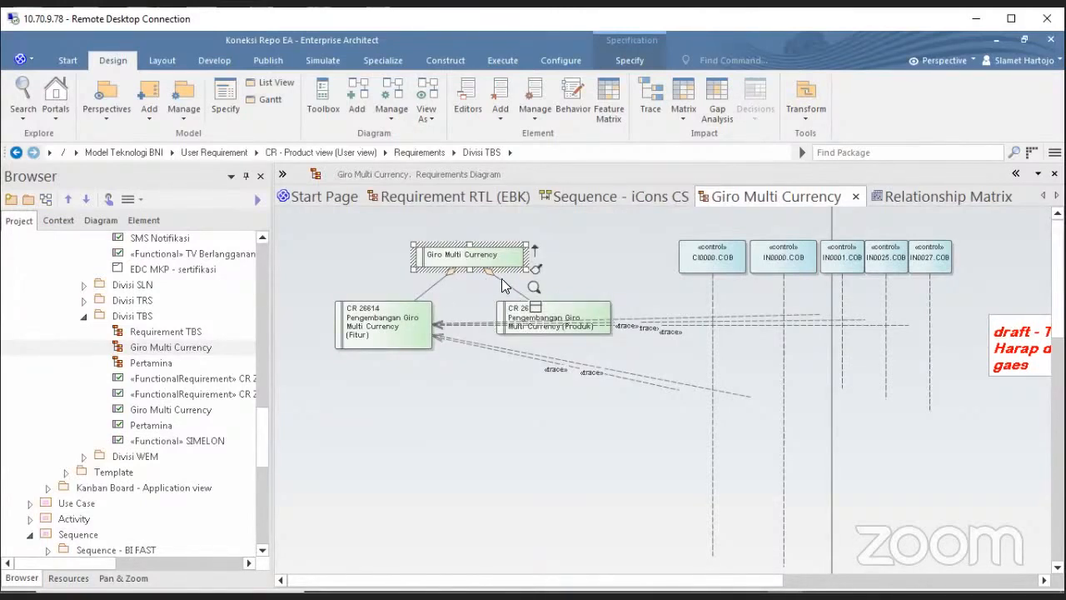
click(594, 250)
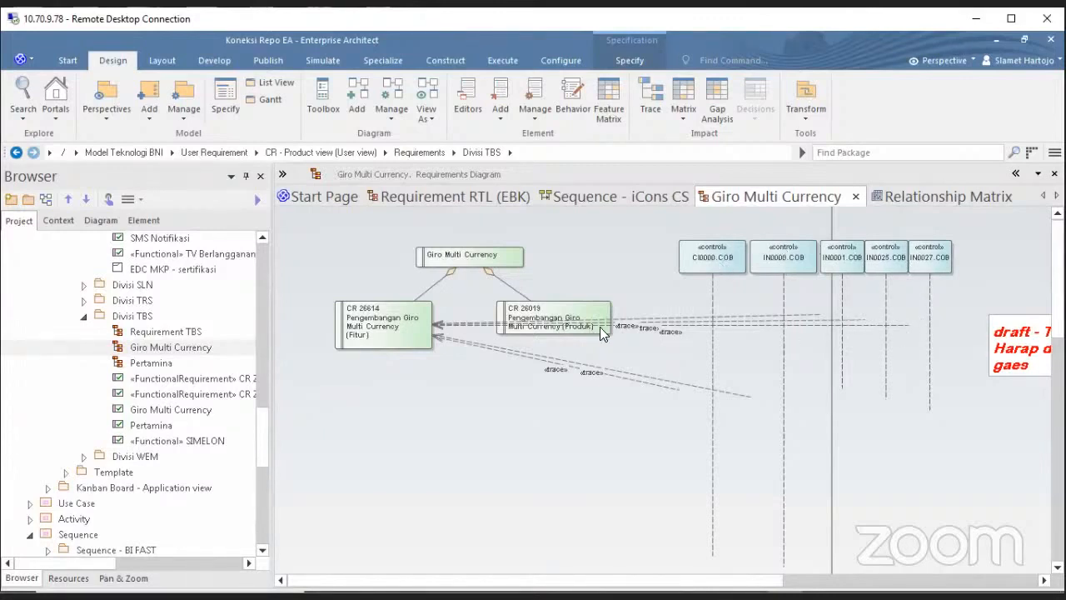
click(735, 393)
click(784, 362)
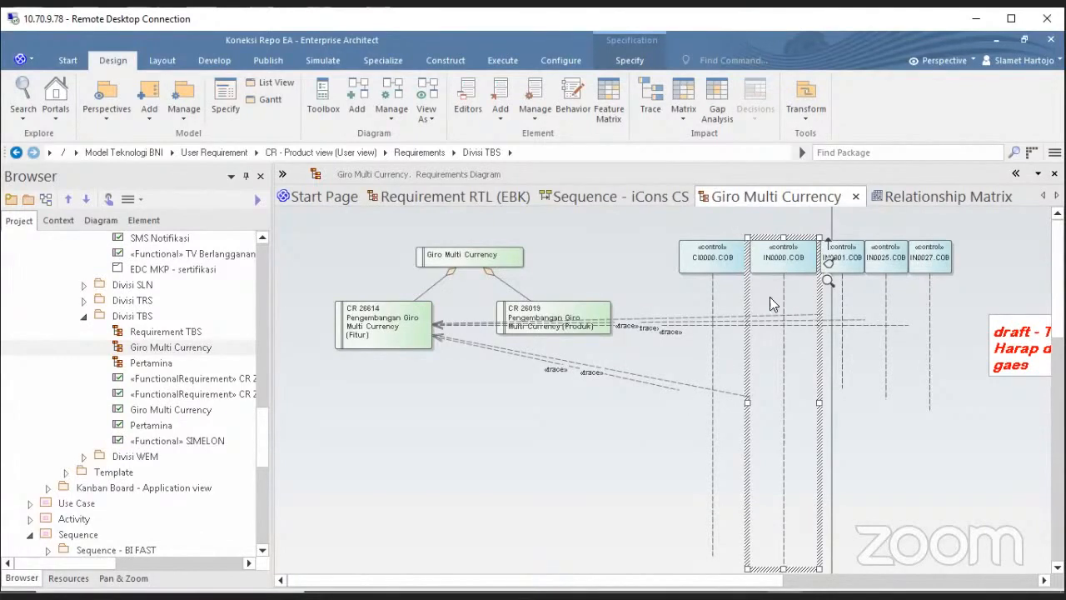
click(415, 336)
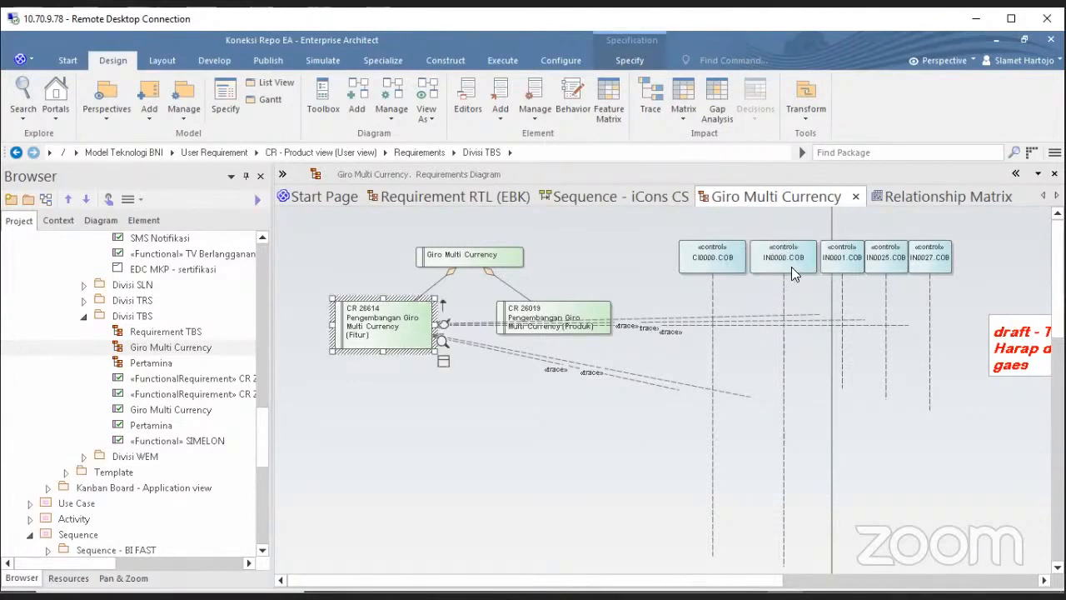
click(821, 263)
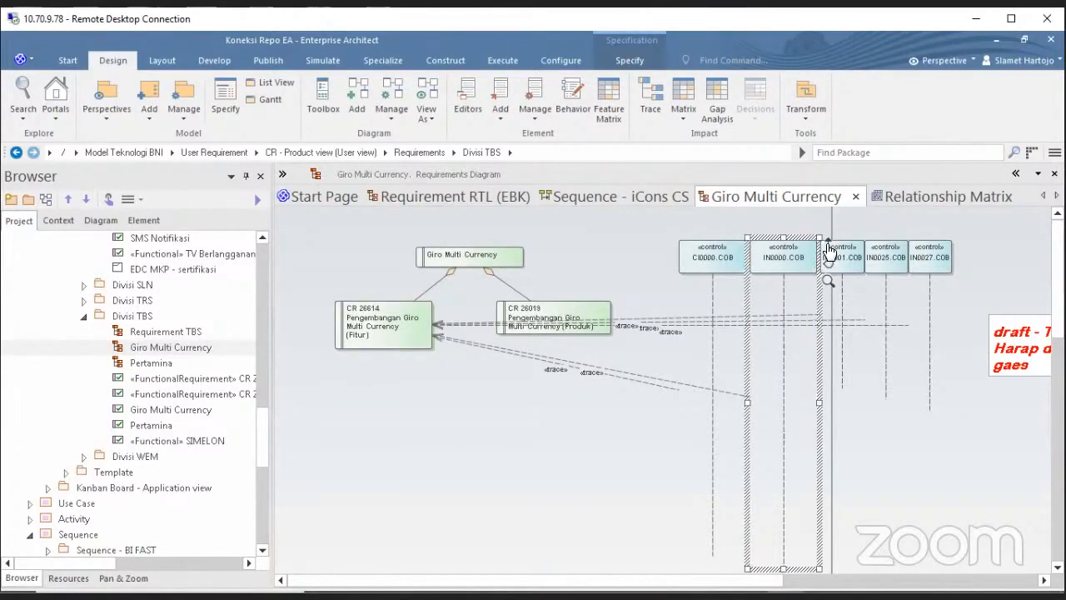
Abandon the IN0000.COB-to-CR 26614 quick-link without a connector type and return to the Relationship Matrix.
key(F3)
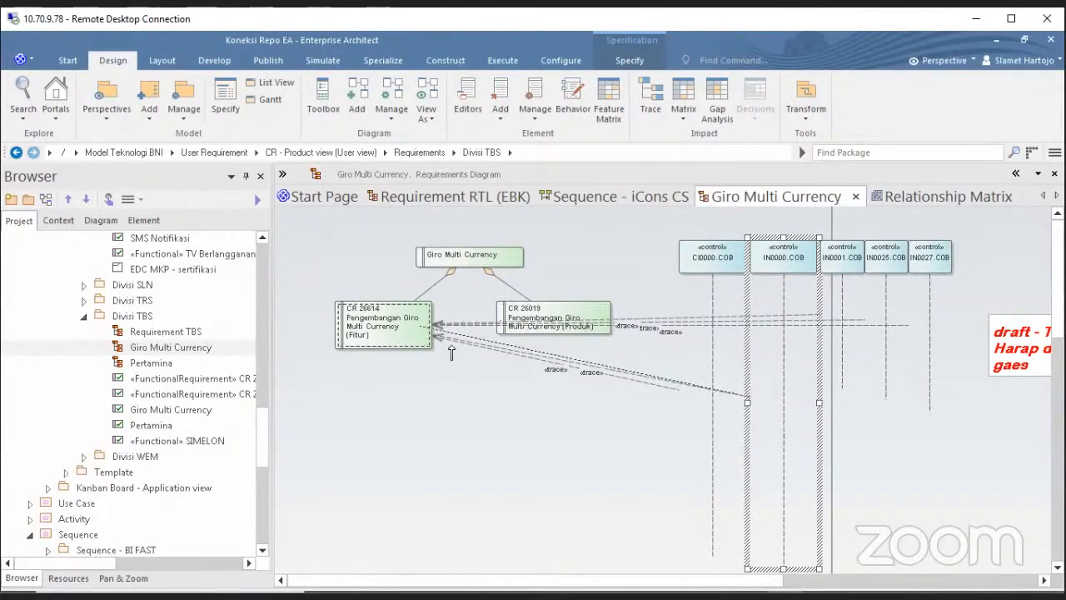
click(430, 337)
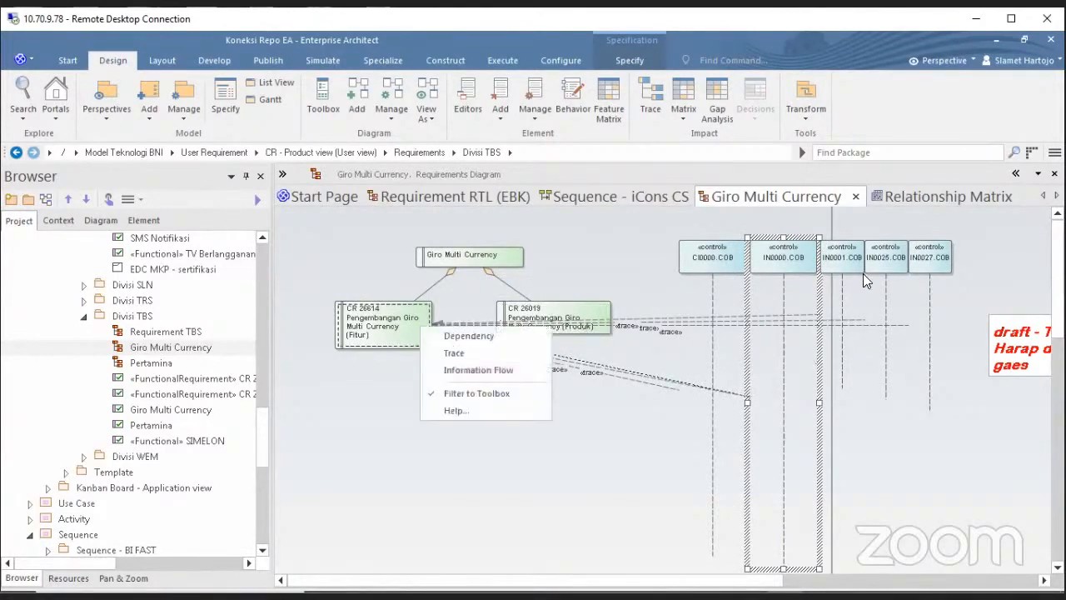
click(698, 393)
click(919, 207)
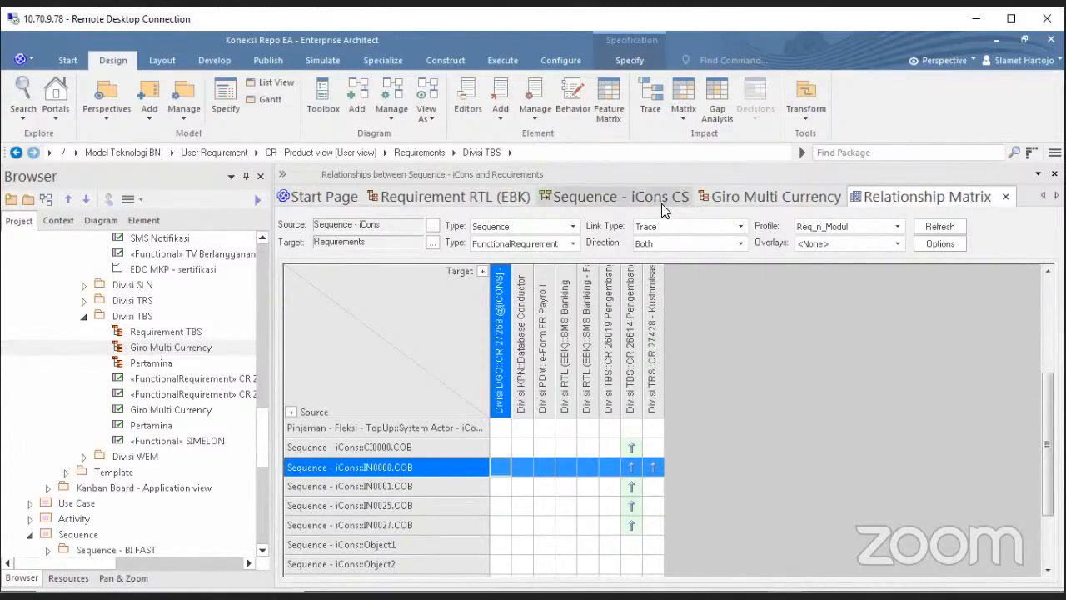
Return to the Giro Multi Currency diagram with its CR 26614 and CR 26019 trace links.
click(772, 199)
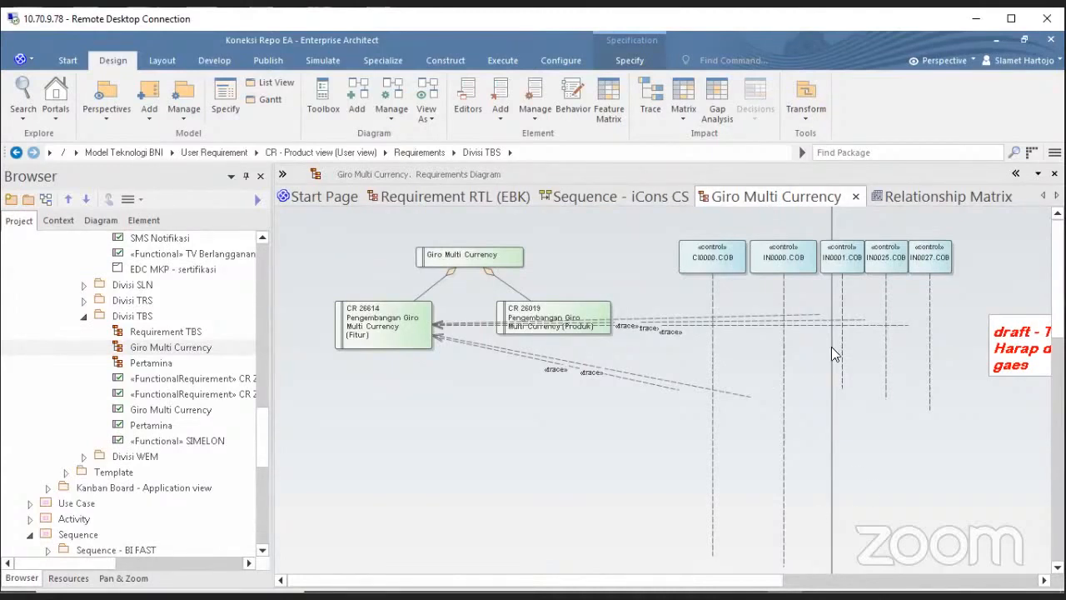
Switch back to the Relationship Matrix, where IN0000.COB traces to CR 26614 and CR 27428.
click(923, 198)
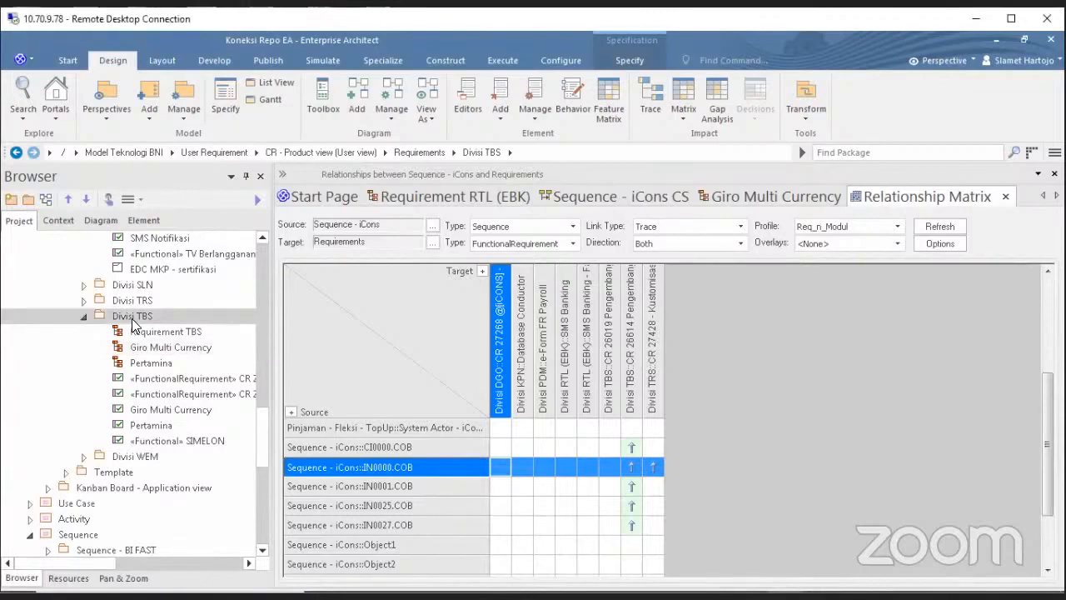
Collapse Divisi TBS and Sequence in the Browser, then go through the User Requirement, Use Case and Sequence packages.
key(Left)
key(Left)
key(Left)
key(Left)
key(Left)
key(Left)
key(Left)
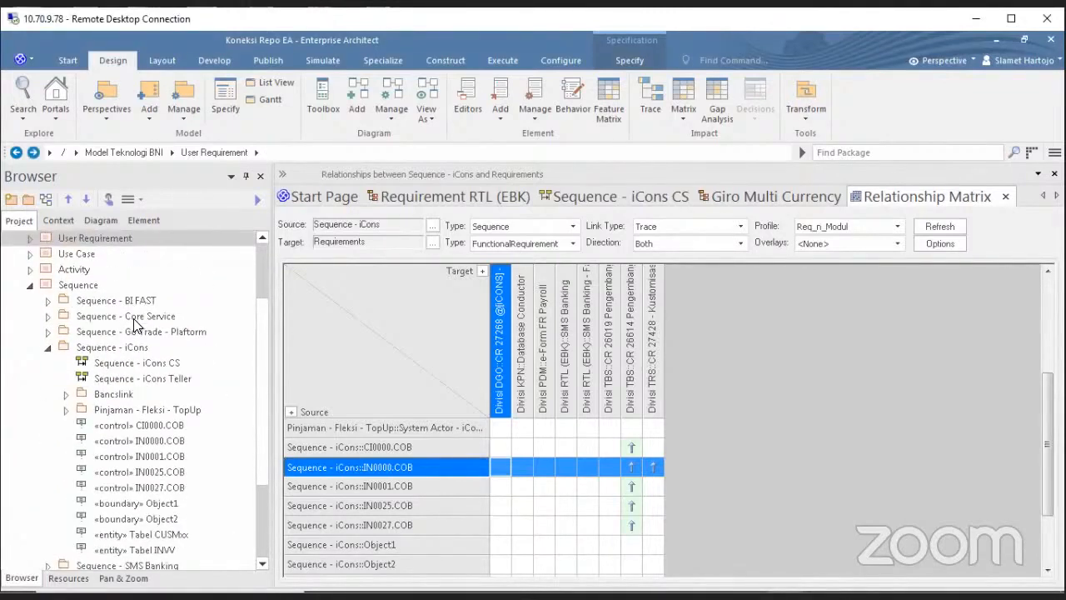
key(Left)
key(Down)
key(Down)
key(Down)
key(Down)
key(Down)
key(Down)
key(Down)
key(Down)
key(Down)
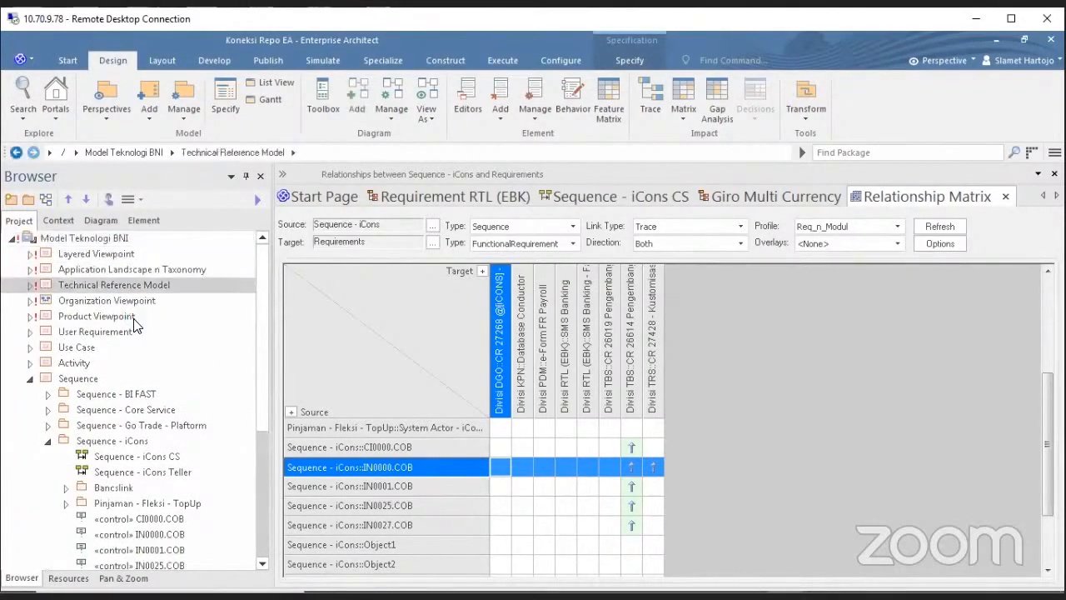
key(Left)
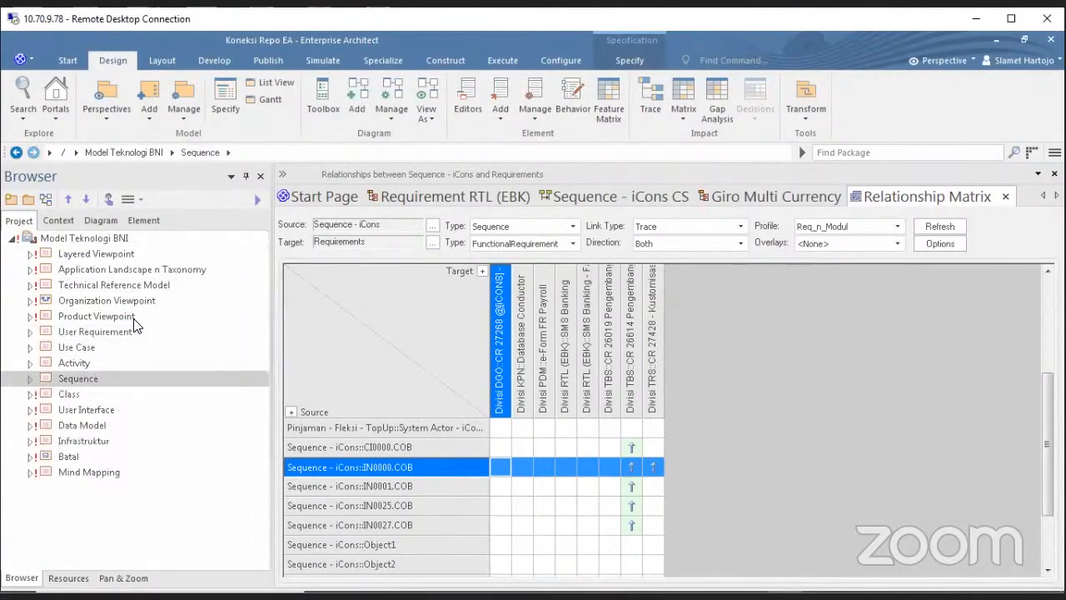
click(114, 332)
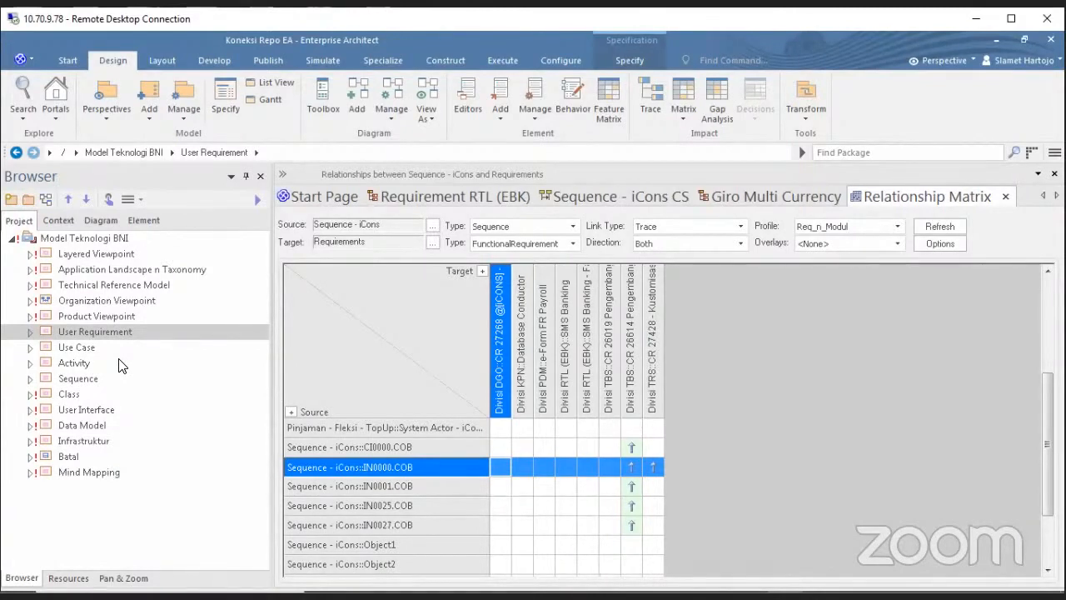
click(100, 348)
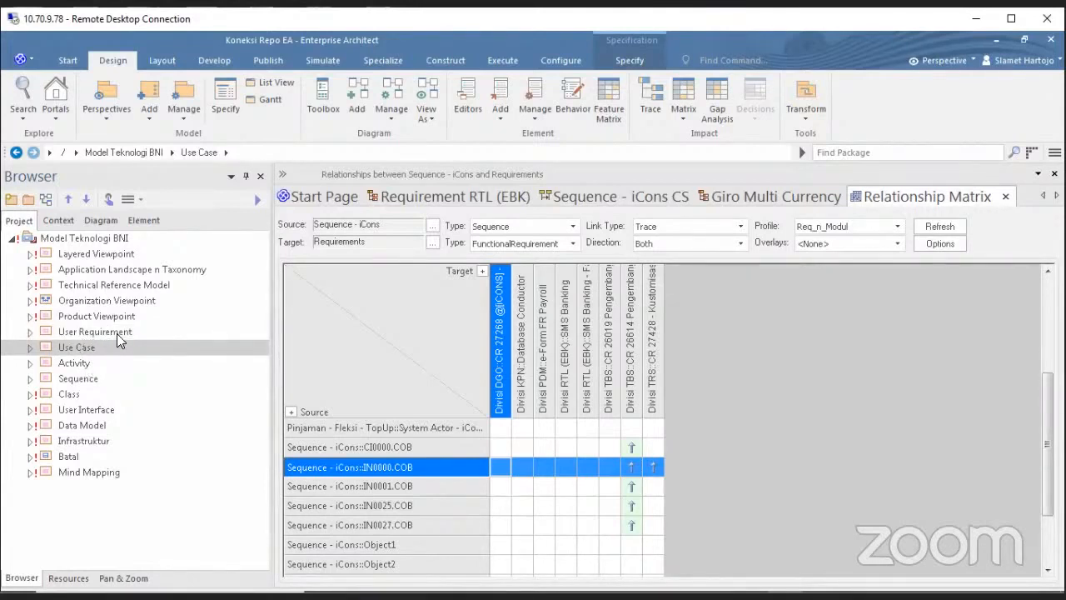
click(79, 379)
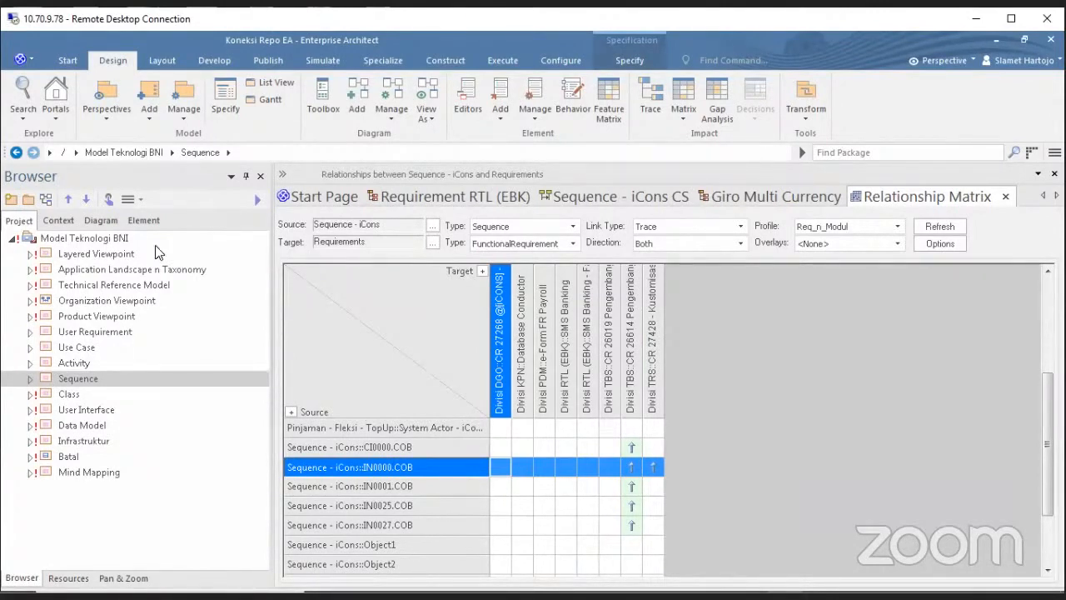
Show the Giro Multi Currency diagram and select the CR 26614 requirement on it.
click(735, 200)
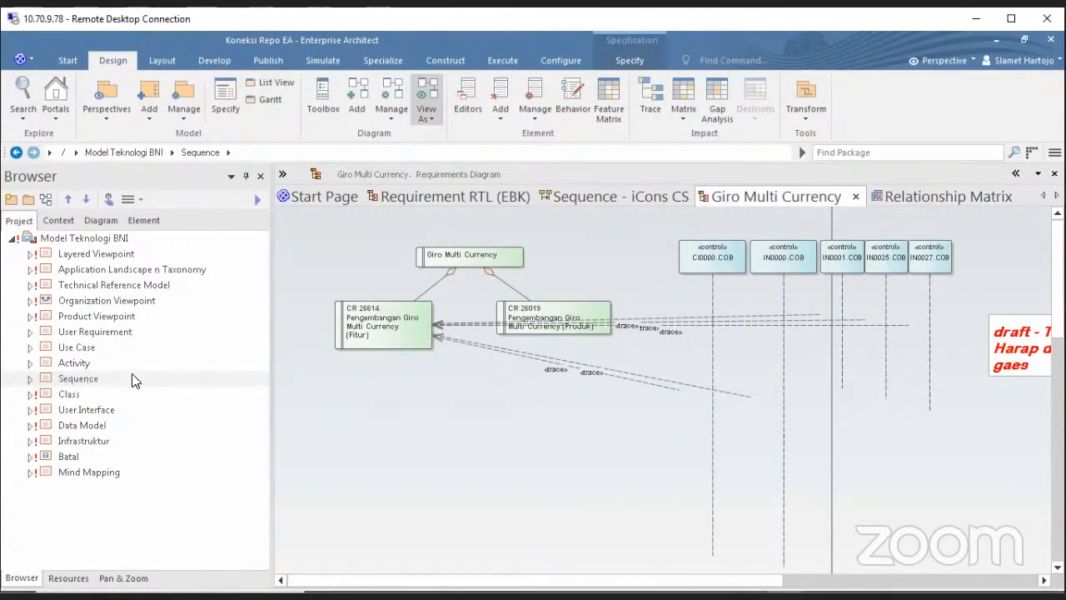
click(389, 335)
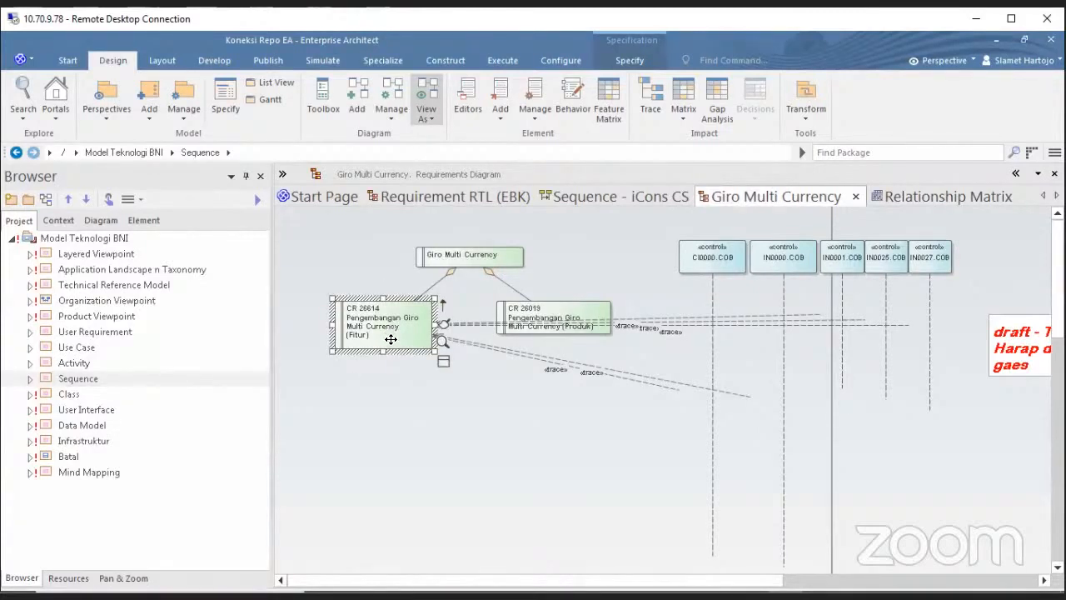
double_click(391, 339)
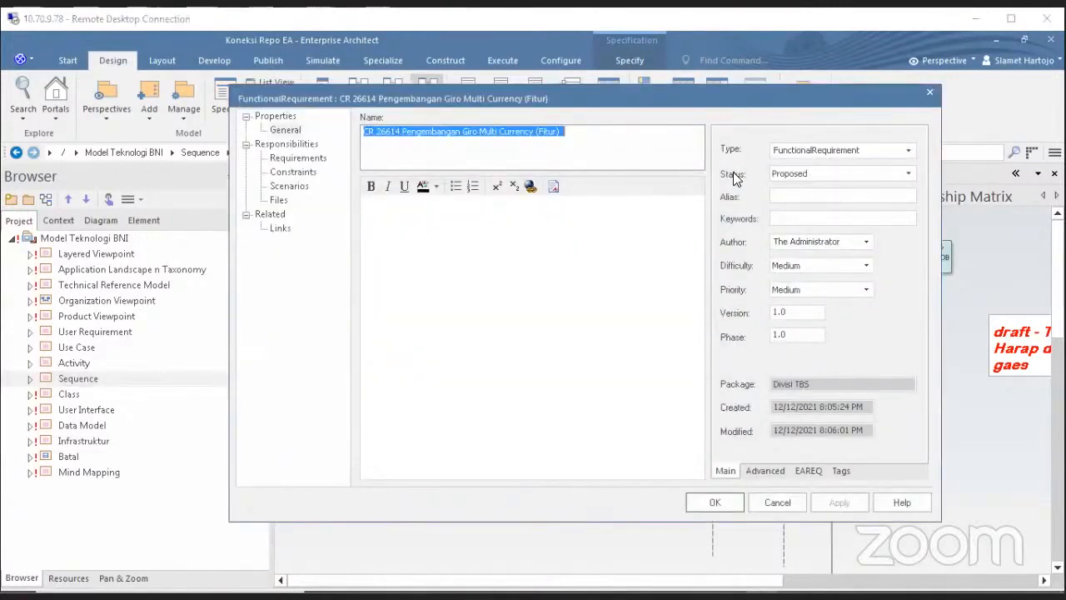
click(908, 175)
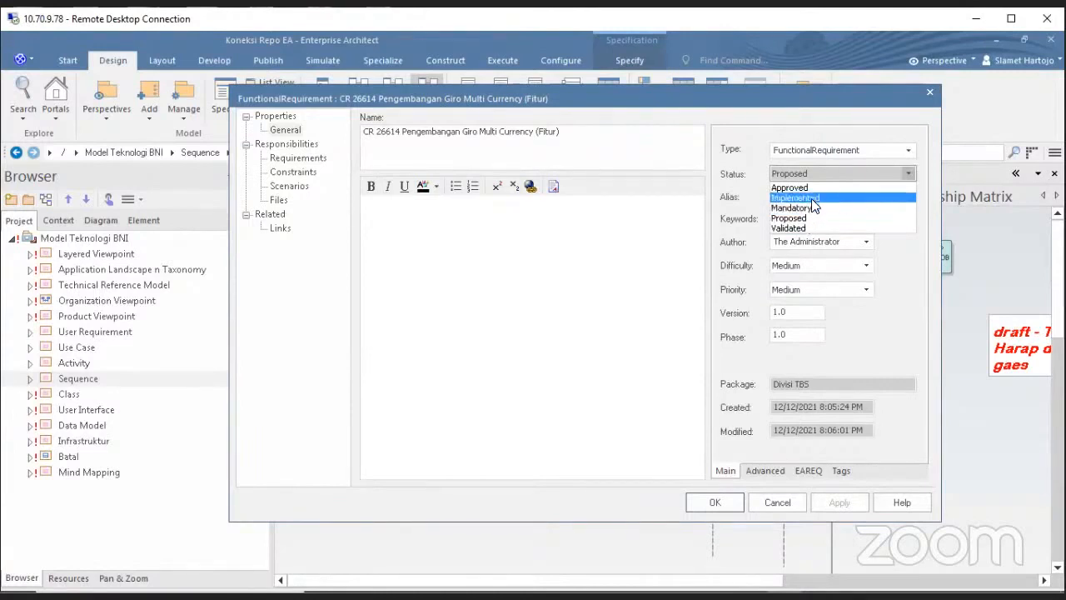
click(811, 198)
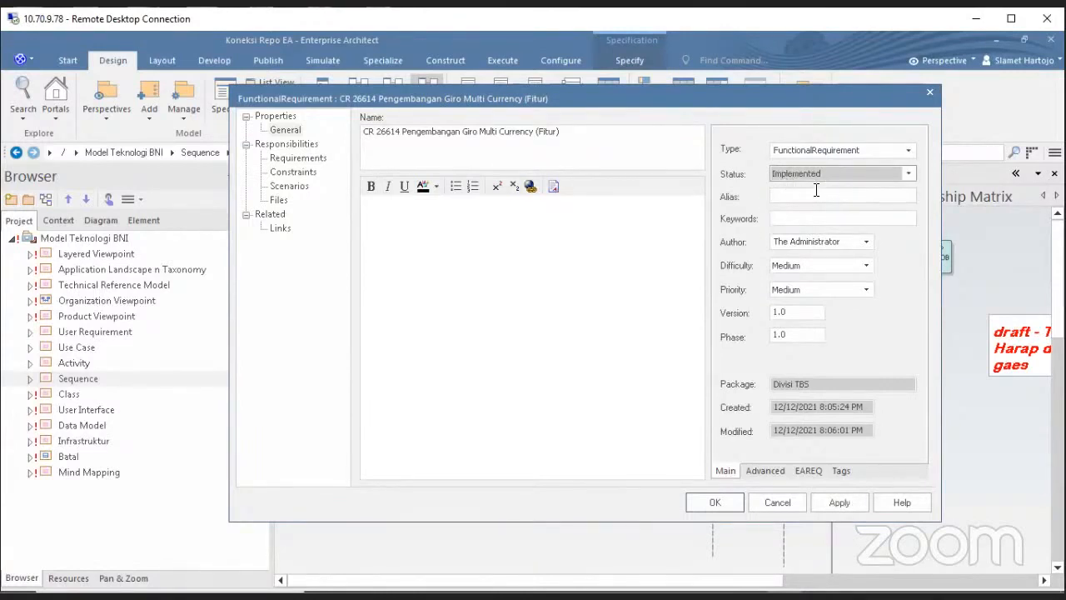
click(801, 505)
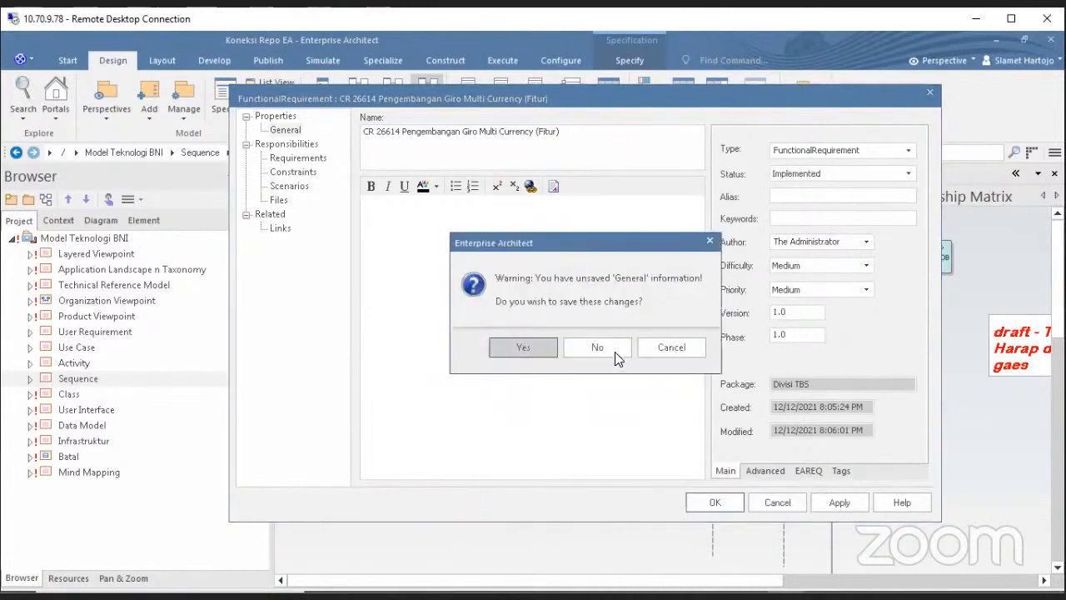
click(613, 350)
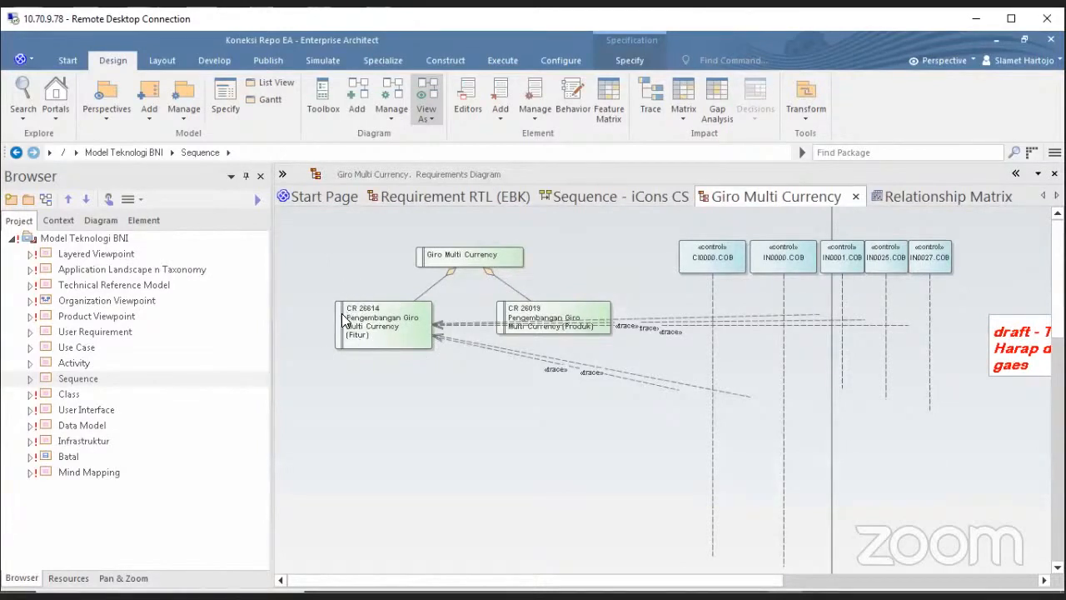
Review CR 26019's properties without changes, then switch to the Relationship Matrix.
click(394, 345)
click(400, 382)
click(340, 316)
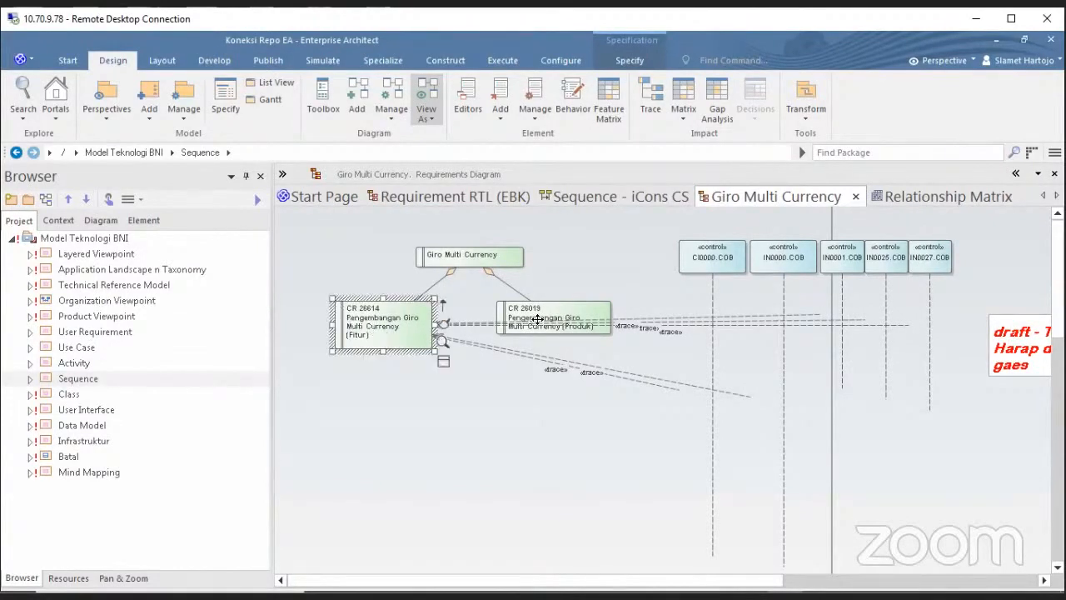
double_click(538, 319)
click(773, 501)
click(946, 198)
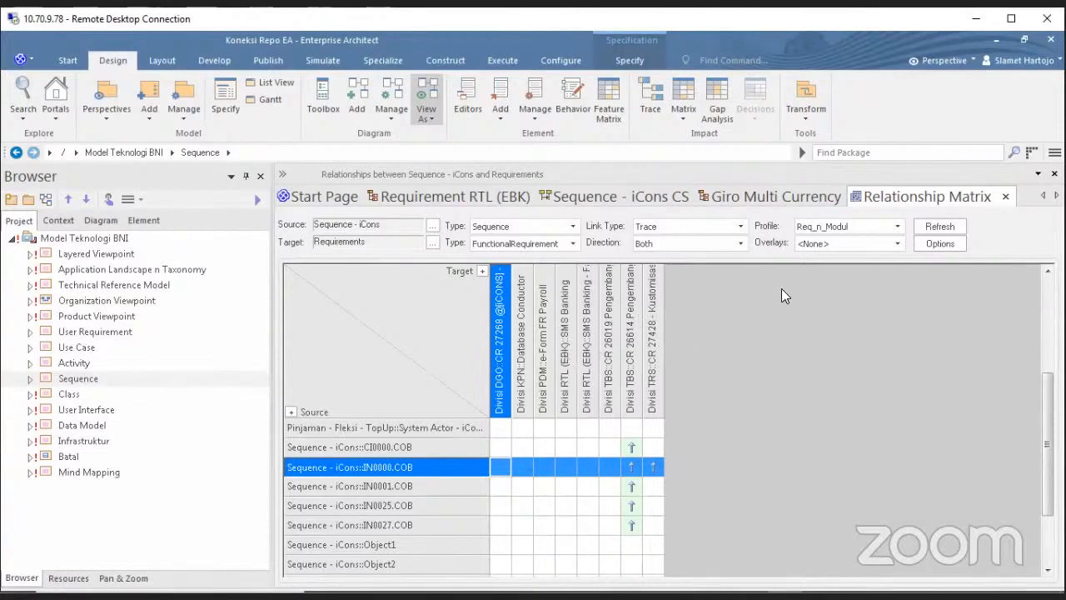
Go back to the Giro Multi Currency diagram showing CR 26614 and CR 26019 traced to COB lifelines.
click(764, 196)
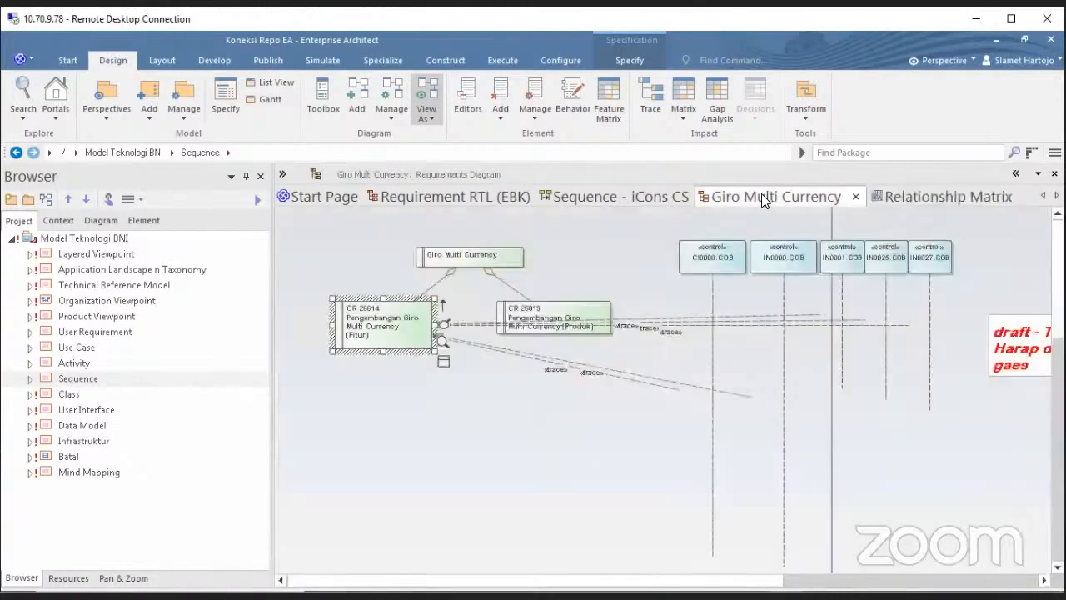
click(591, 434)
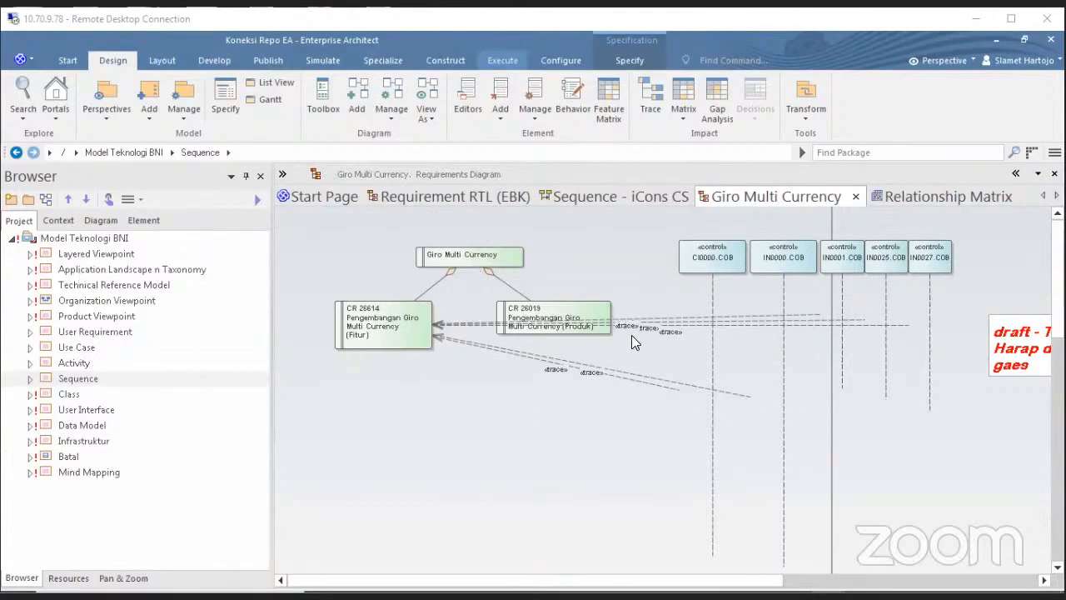
click(475, 256)
click(566, 313)
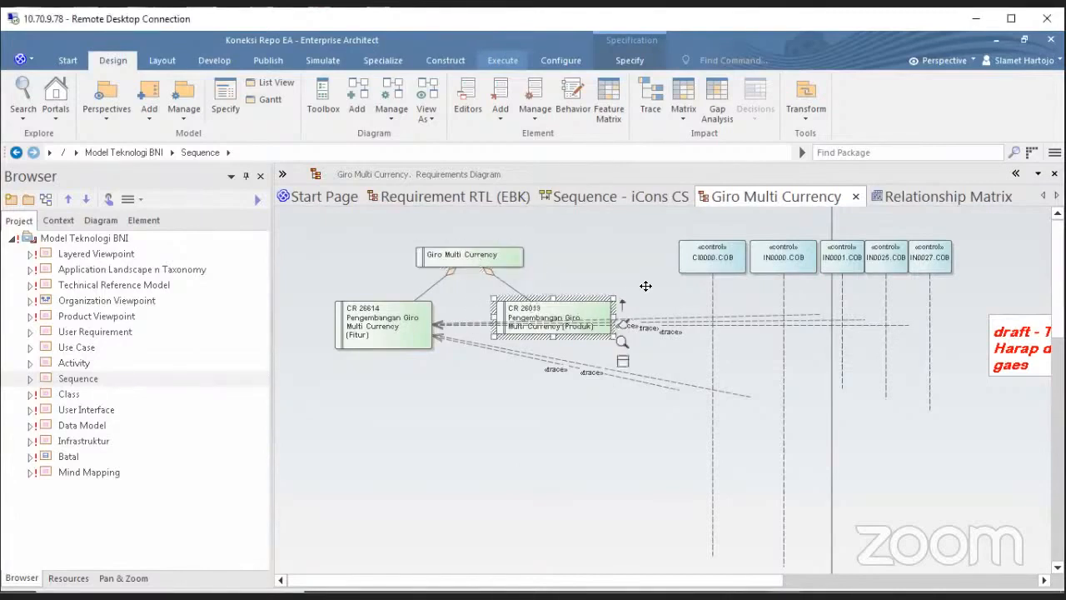
click(701, 265)
click(771, 257)
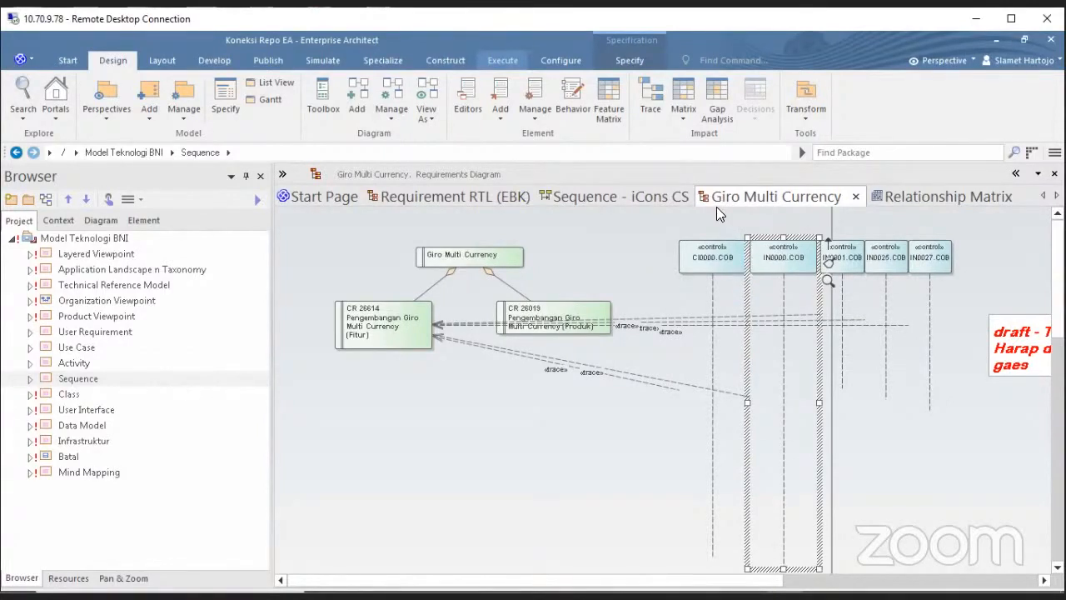
click(950, 197)
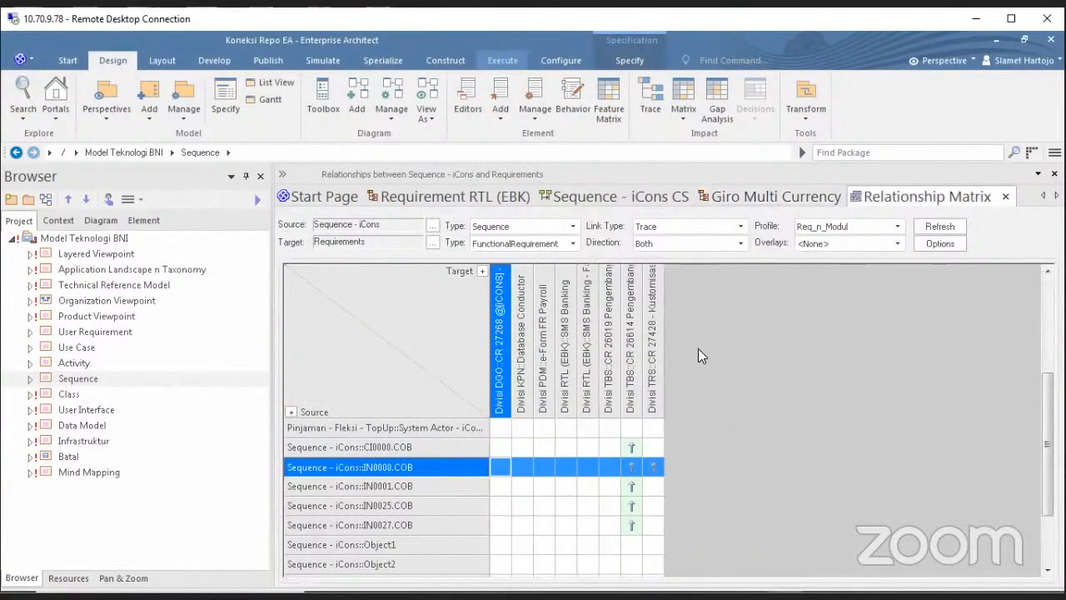
click(742, 200)
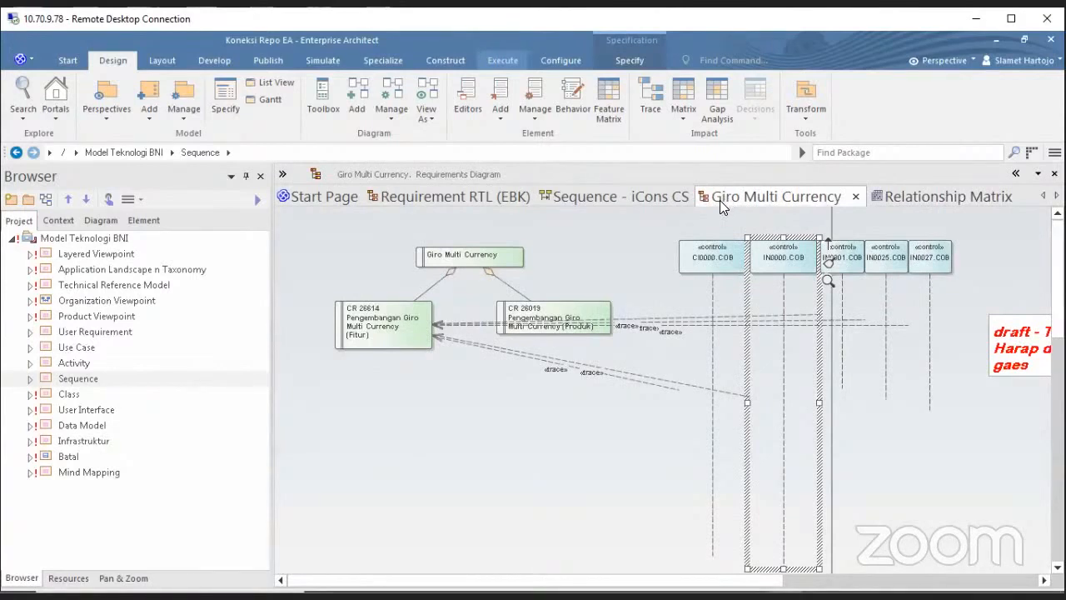